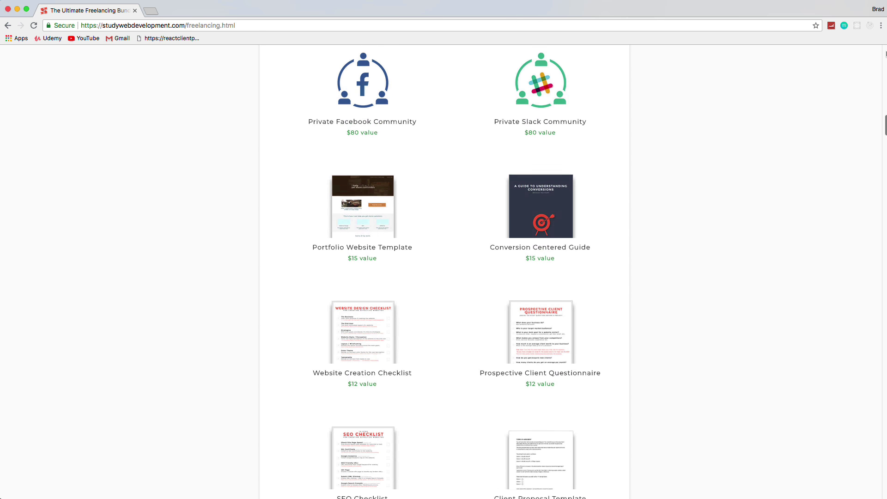
Enter the discount code "brad25" in the freelancing bundle's payment details and submit it.
scroll(886, 53, "down", 1)
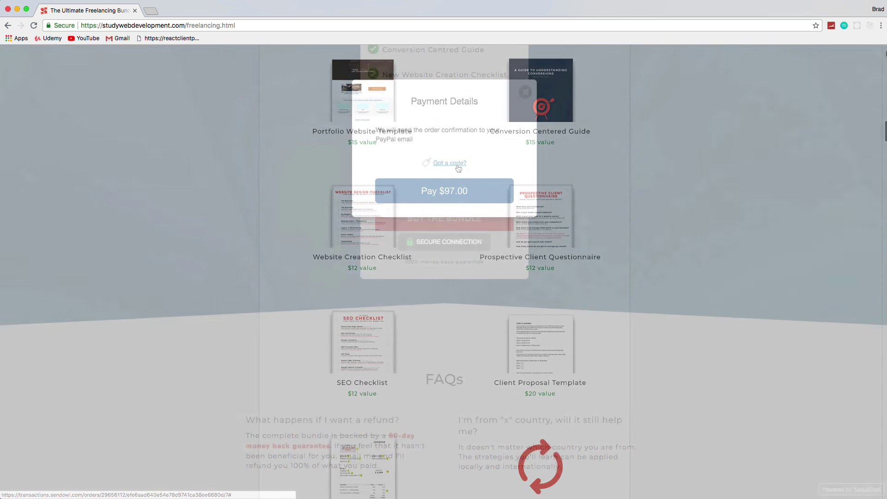
left_click(458, 164)
type("brad25")
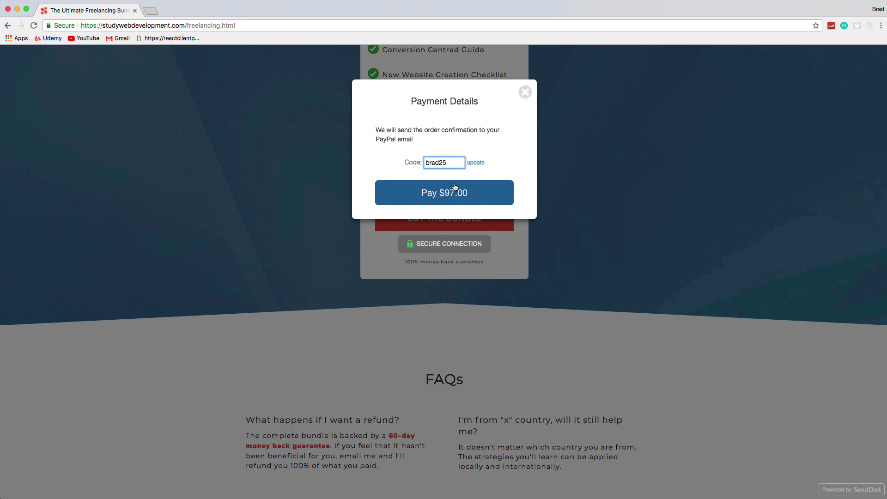
key("Return")
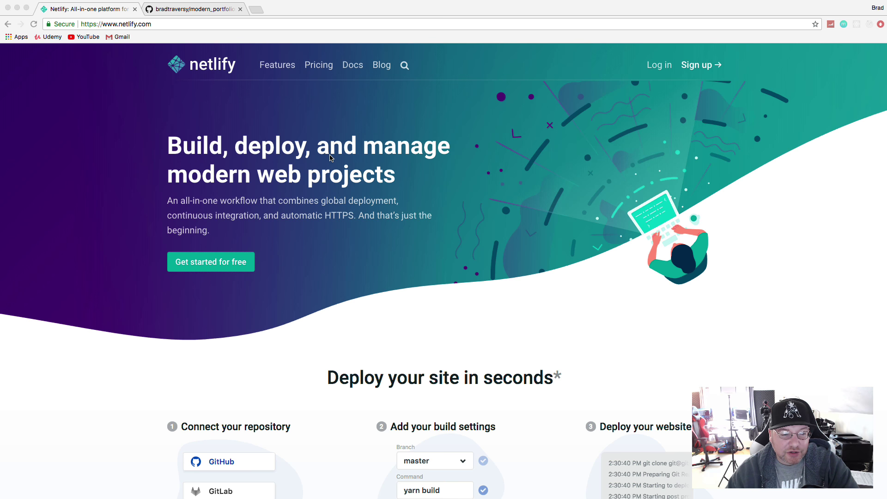
Look through the Netlify home page, covering repository connection, build settings, deployment and the feature overview.
scroll(331, 157, "down", 1)
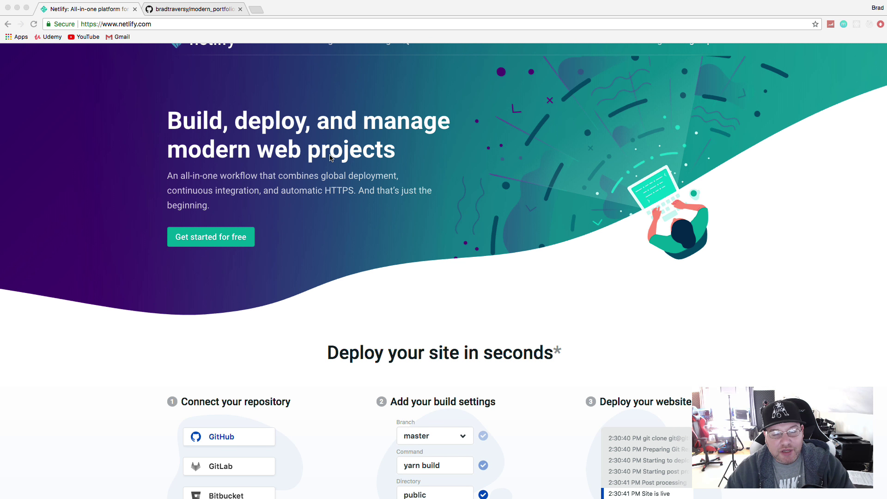
scroll(330, 157, "down", 2)
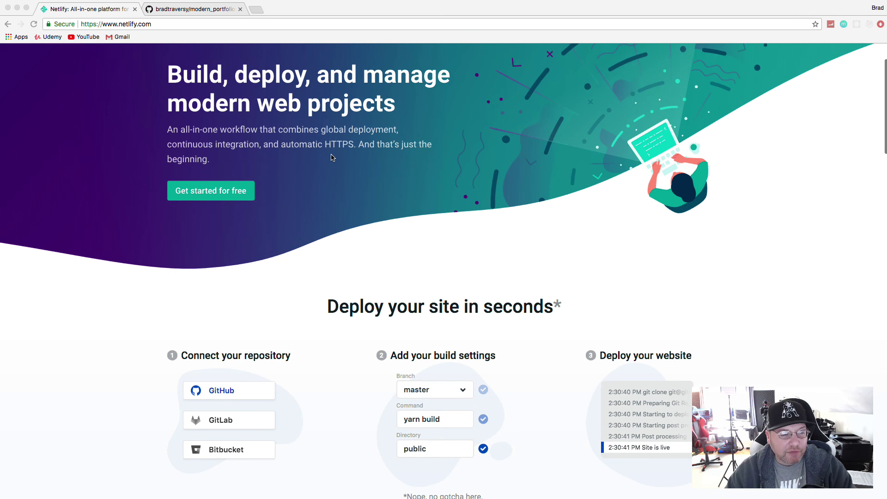
scroll(330, 157, "down", 2)
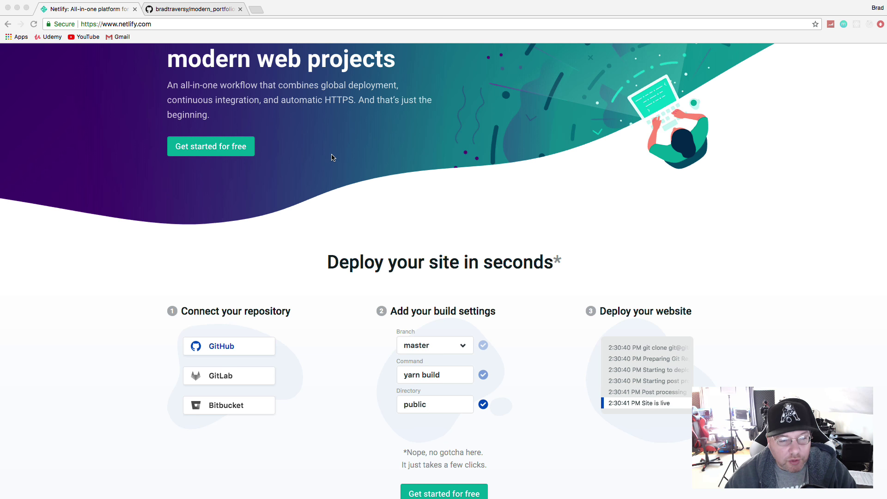
scroll(334, 158, "down", 5)
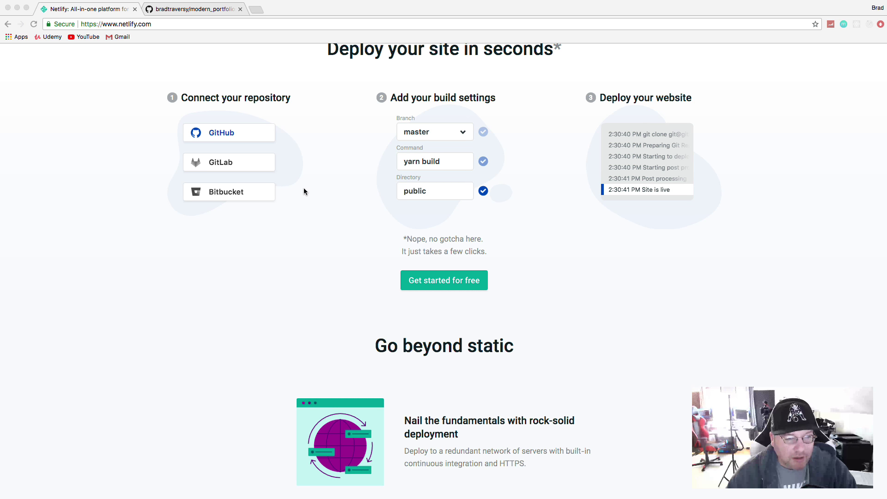
scroll(303, 192, "down", 3)
scroll(293, 176, "up", 2)
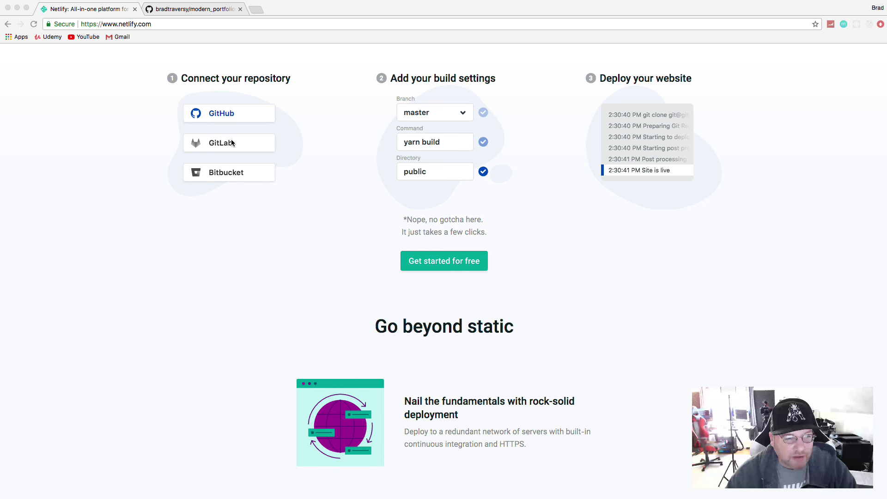
scroll(368, 125, "down", 10)
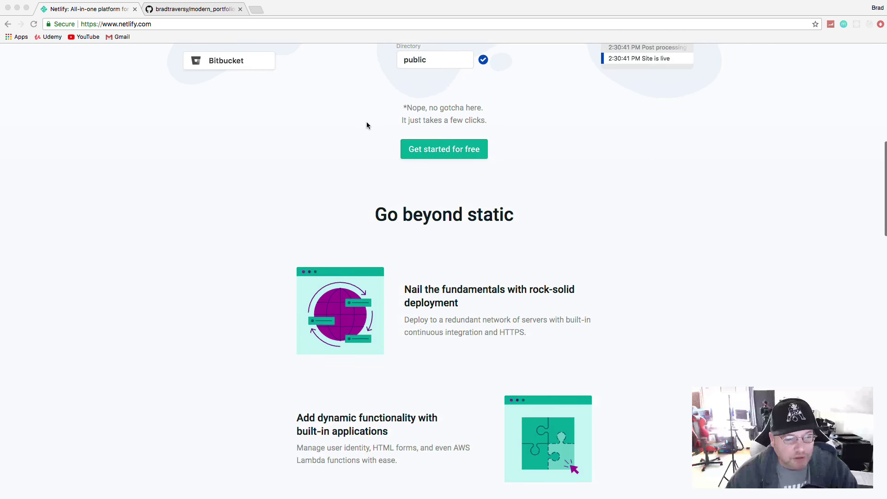
scroll(367, 125, "down", 15)
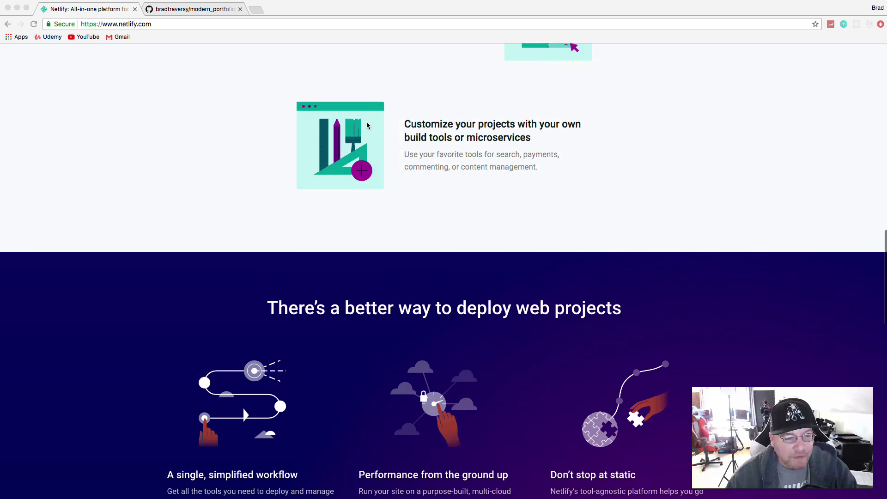
scroll(367, 125, "down", 4)
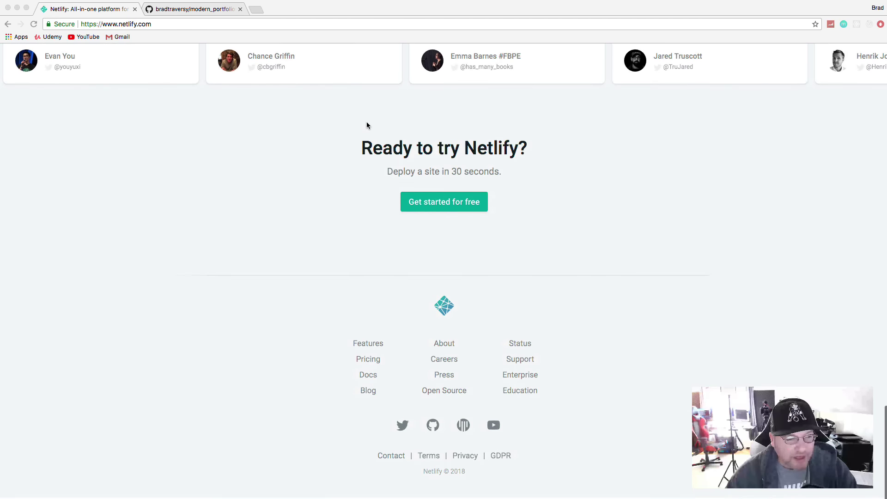
scroll(367, 125, "up", 15)
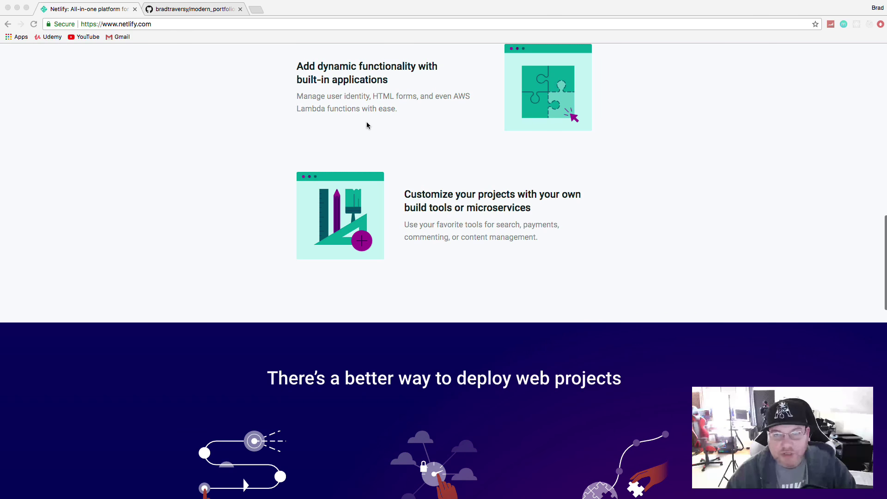
scroll(366, 125, "up", 15)
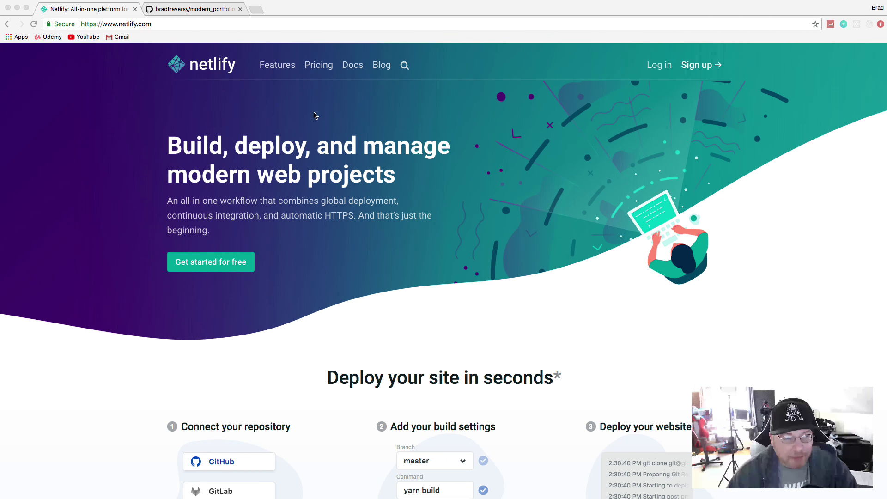
Open Netlify's Features page and review its offerings through to the Forms section.
left_click(279, 70)
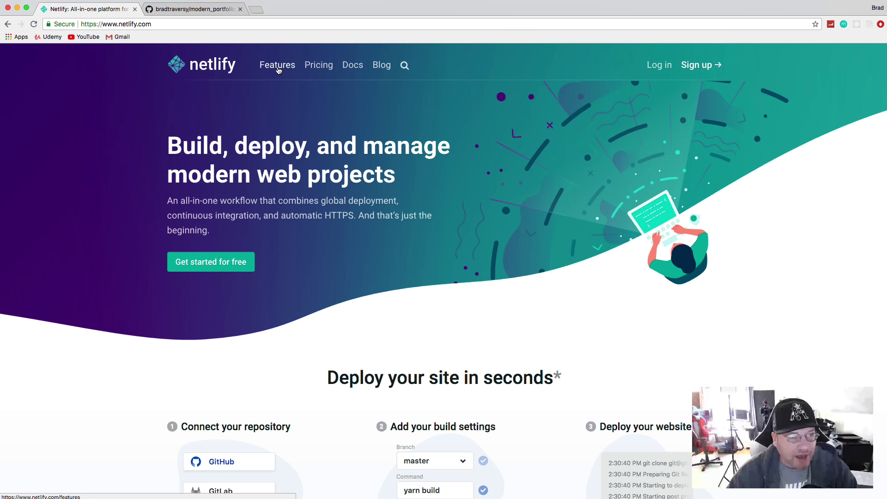
left_click(278, 71)
scroll(349, 124, "down", 5)
scroll(348, 123, "down", 15)
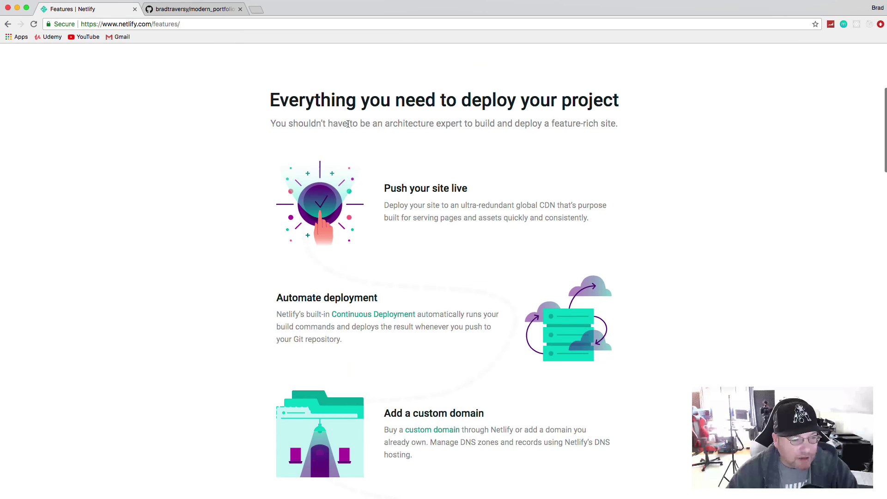
scroll(348, 124, "down", 13)
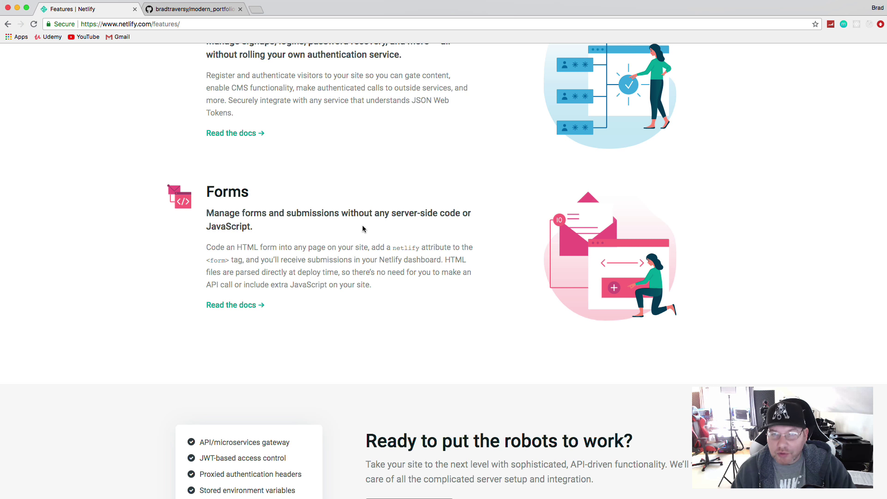
Open the Forms documentation and highlight the netlify attribute in the example form and the data-netlify="true" alternative.
left_click(233, 305)
scroll(444, 216, "down", 5)
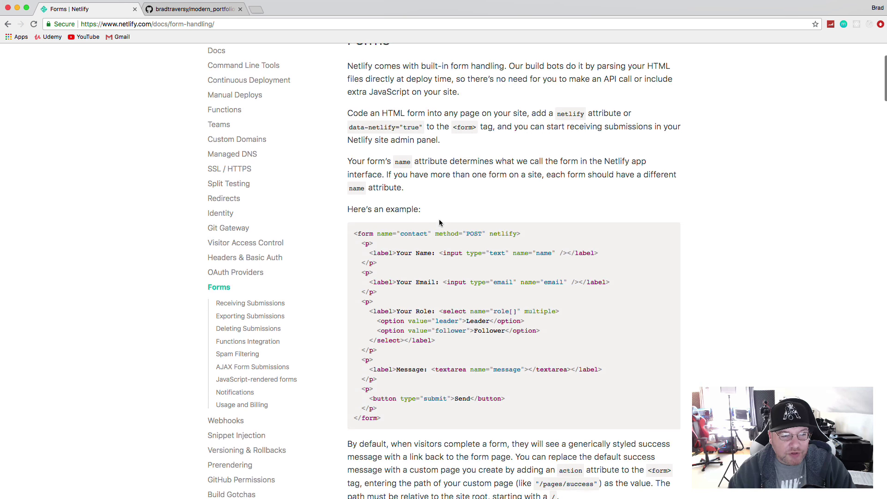
scroll(478, 240, "down", 2)
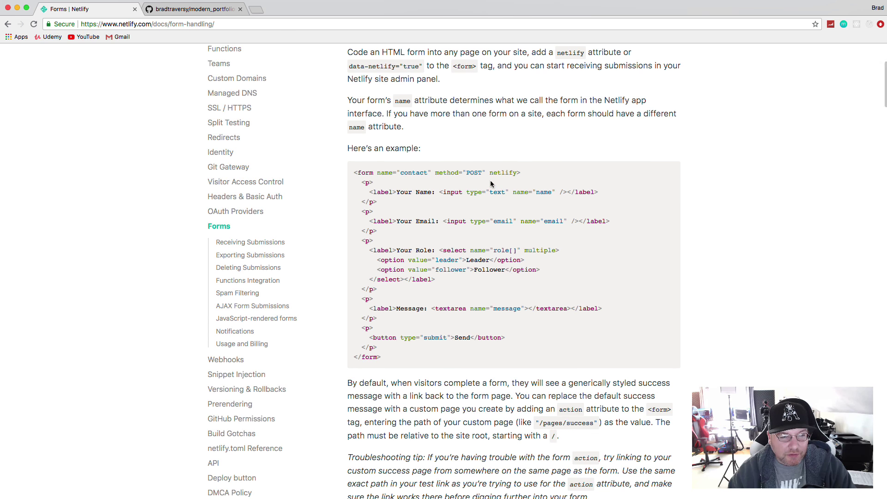
left_click_drag(489, 169, 518, 170)
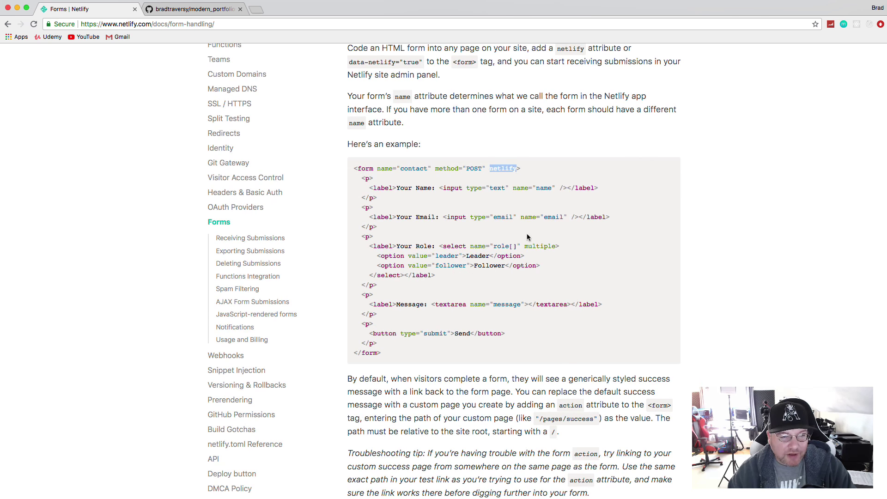
scroll(406, 139, "up", 1)
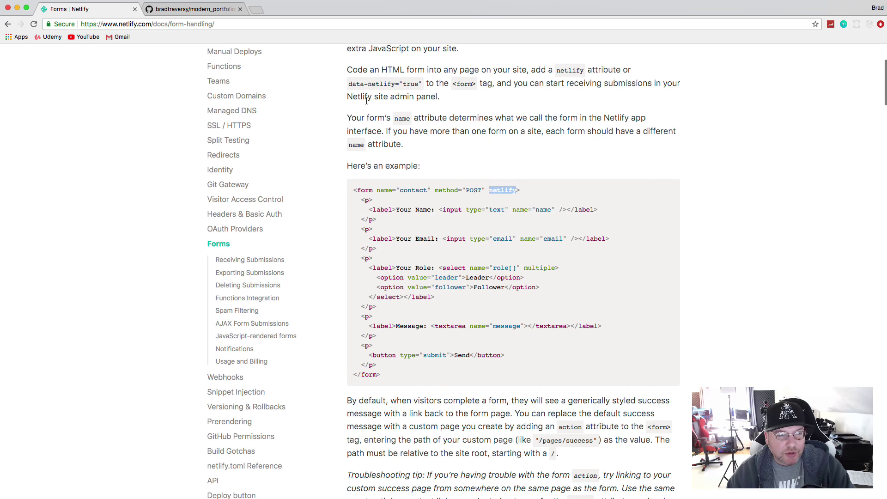
left_click_drag(348, 84, 423, 84)
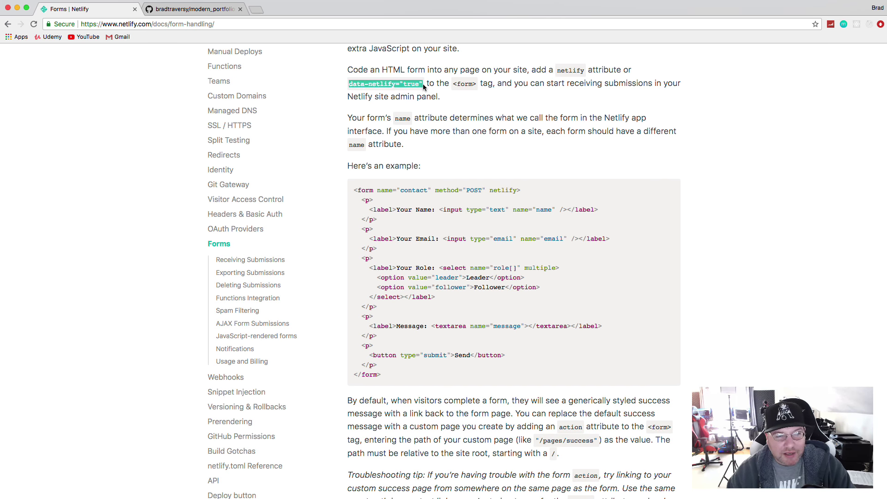
Read the Receiving Submissions section and highlight the free plan's monthly form submission allowance.
scroll(478, 204, "down", 10)
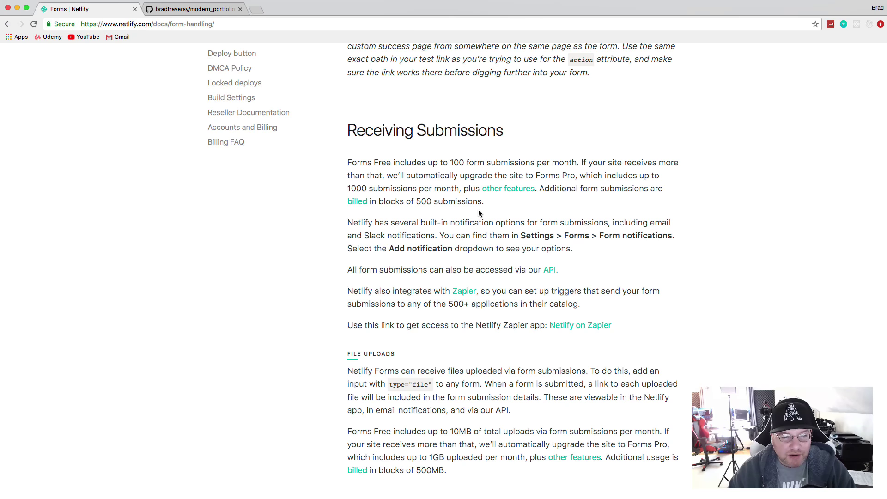
scroll(488, 211, "down", 3)
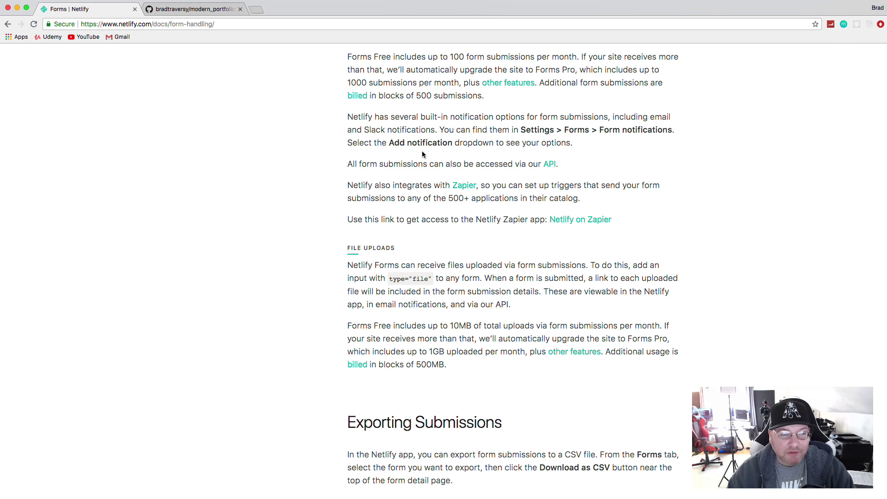
scroll(431, 159, "up", 2)
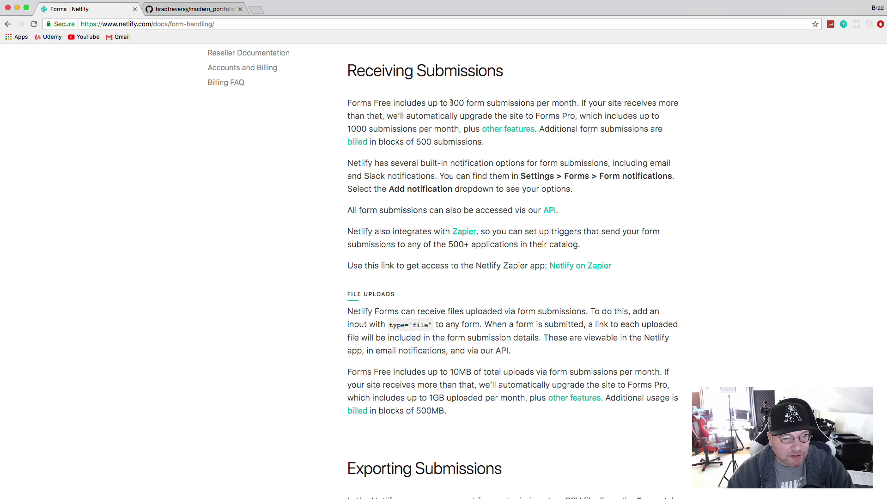
left_click_drag(450, 103, 572, 104)
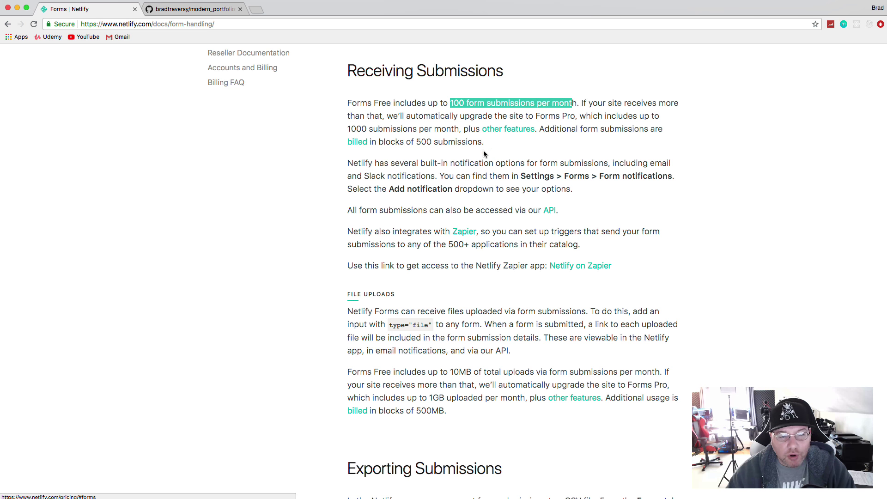
Examine the Forms documentation on spam filtering, reCAPTCHA, honeypot fields and AJAX form submissions.
scroll(483, 151, "down", 5)
scroll(461, 151, "down", 11)
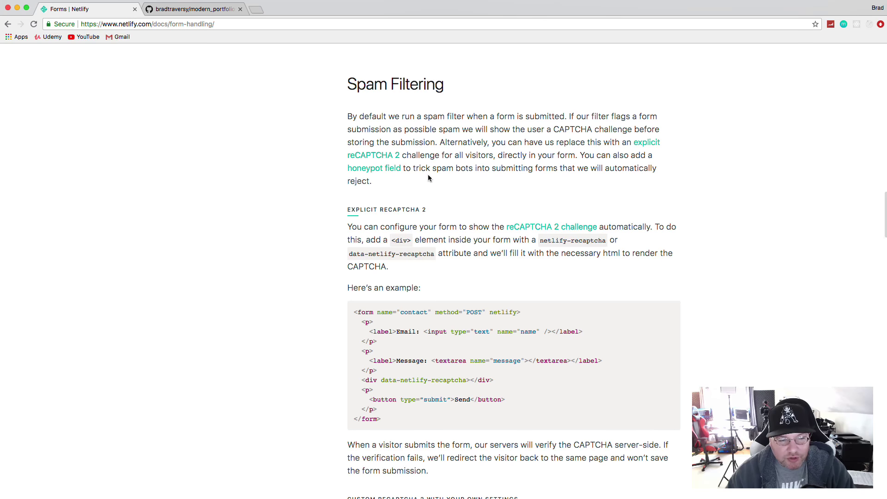
scroll(428, 174, "down", 1)
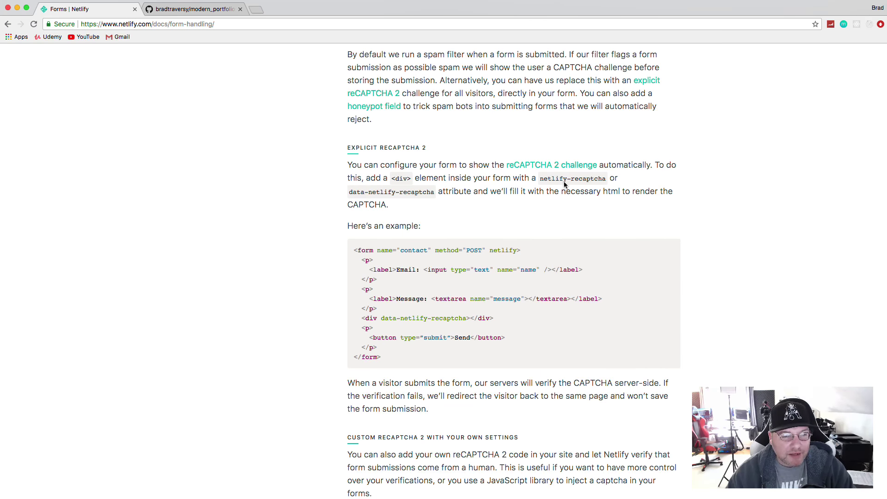
scroll(596, 192, "down", 5)
scroll(544, 183, "down", 8)
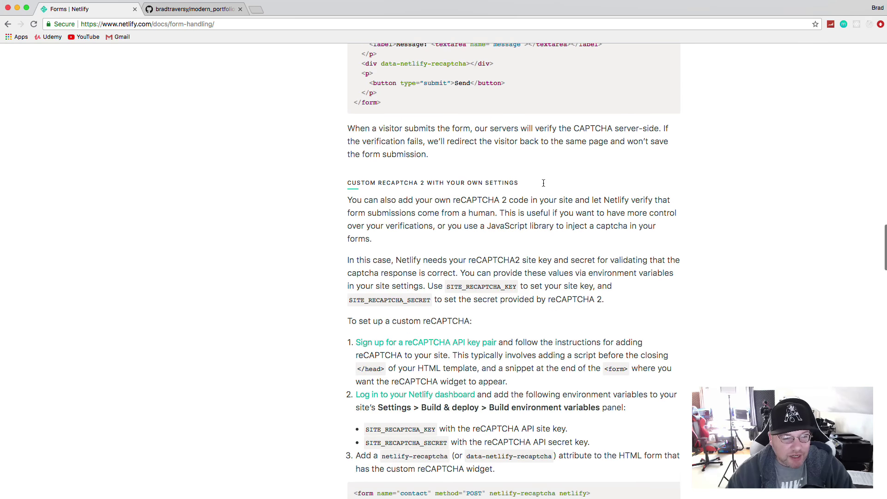
scroll(545, 190, "down", 8)
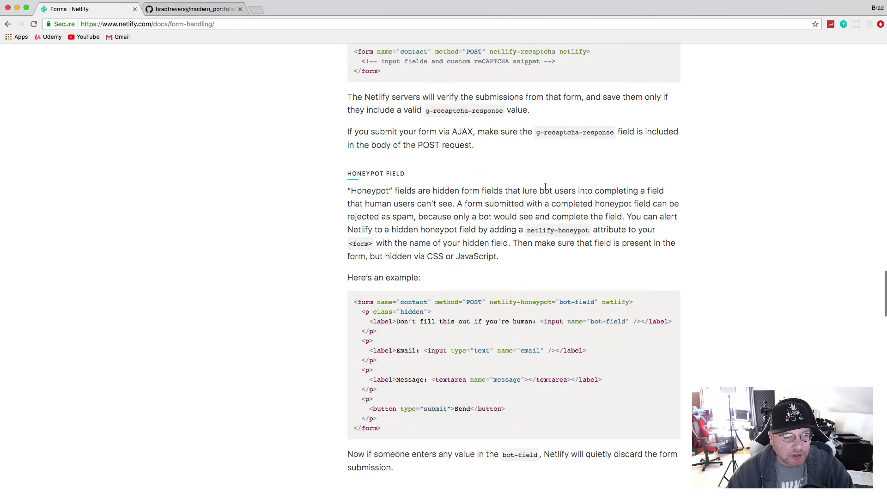
scroll(545, 185, "down", 7)
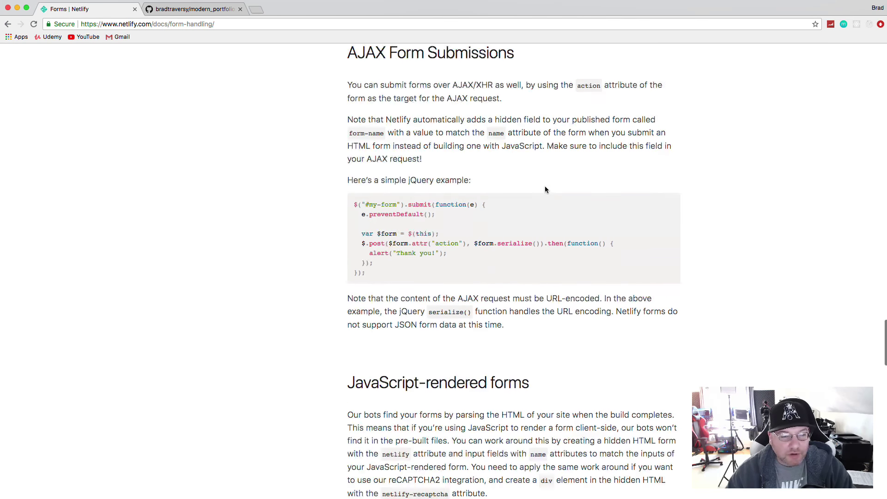
scroll(545, 186, "up", 2)
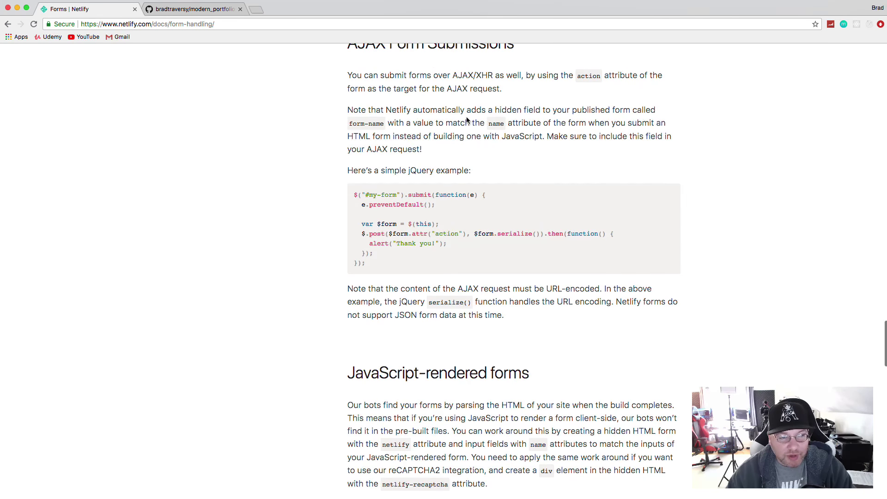
Read the Forms documentation on notifications, usage and billing, and changing plans.
scroll(467, 123, "down", 6)
scroll(469, 125, "up", 1)
scroll(469, 125, "down", 5)
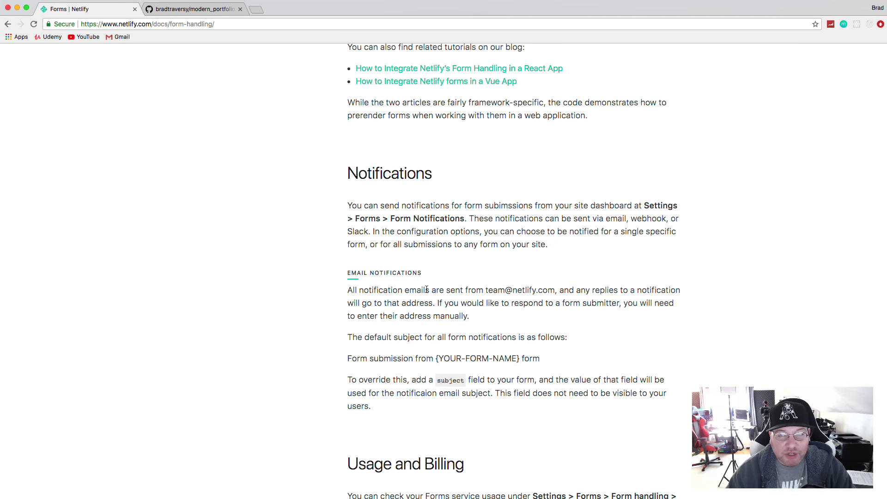
scroll(426, 290, "down", 5)
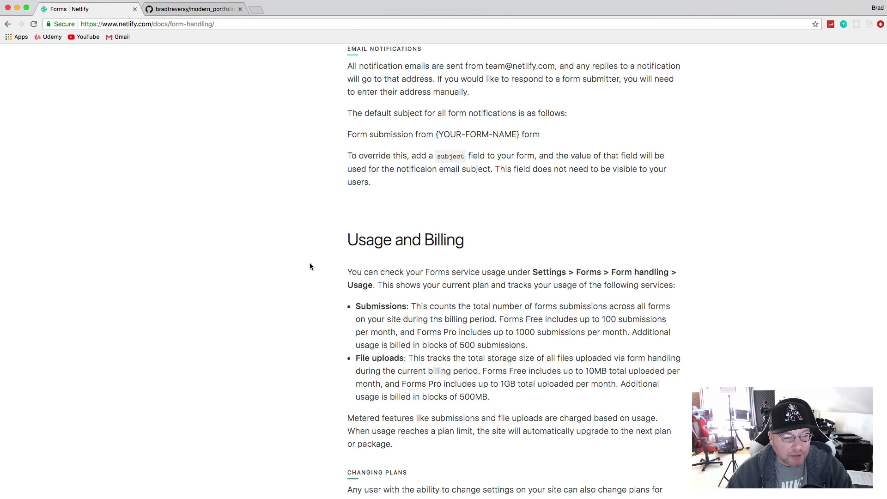
scroll(310, 266, "down", 2)
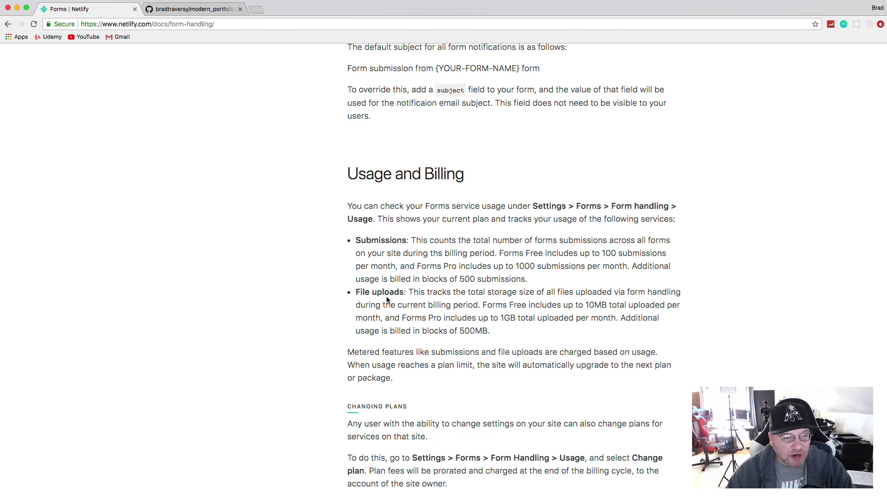
scroll(388, 299, "up", 1)
scroll(389, 299, "down", 4)
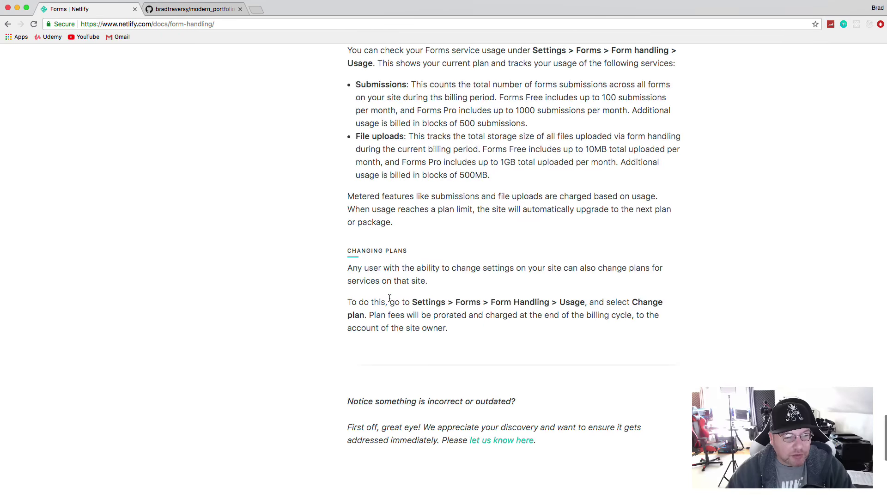
Leave the Forms documentation and log in to Netlify with GitHub.
scroll(389, 298, "up", 8)
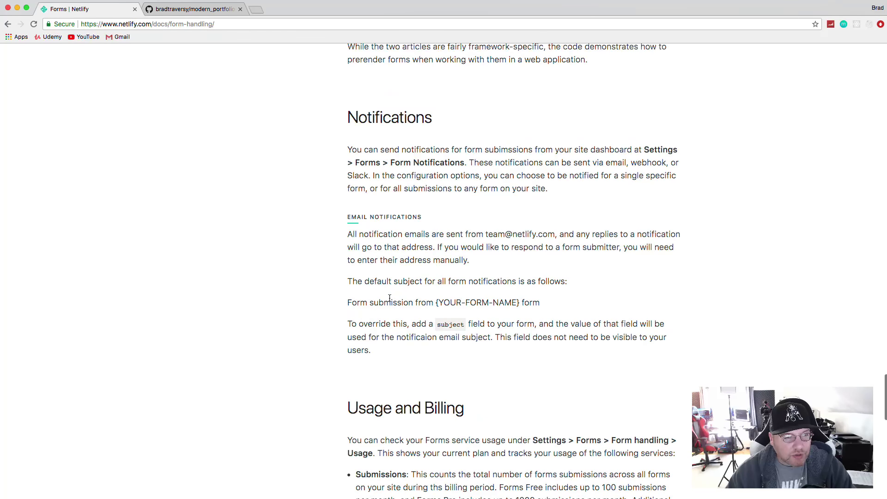
scroll(389, 298, "up", 15)
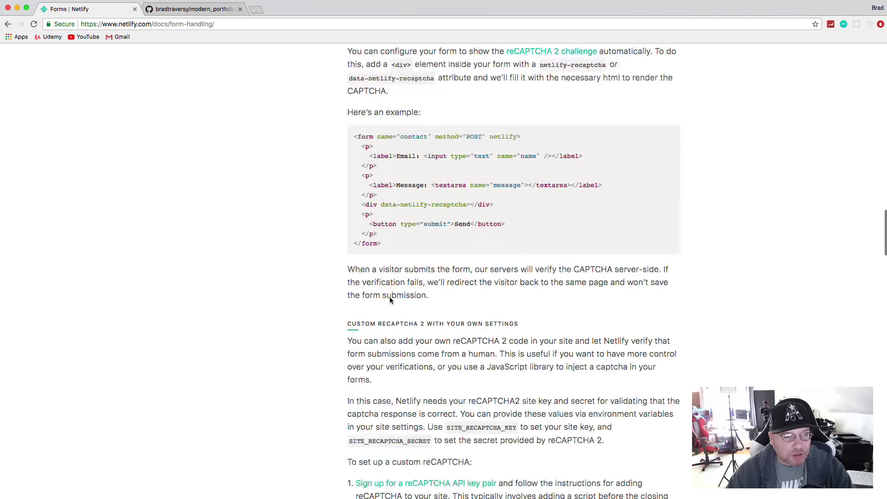
scroll(389, 299, "up", 20)
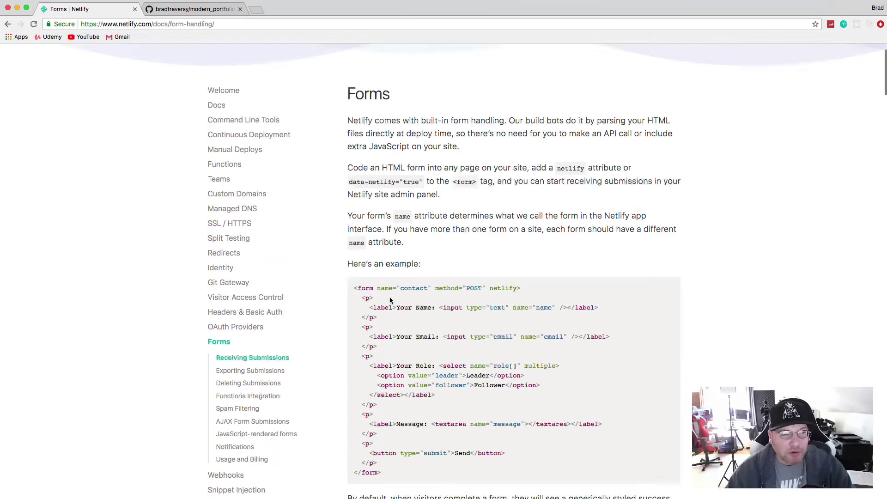
scroll(389, 300, "up", 3)
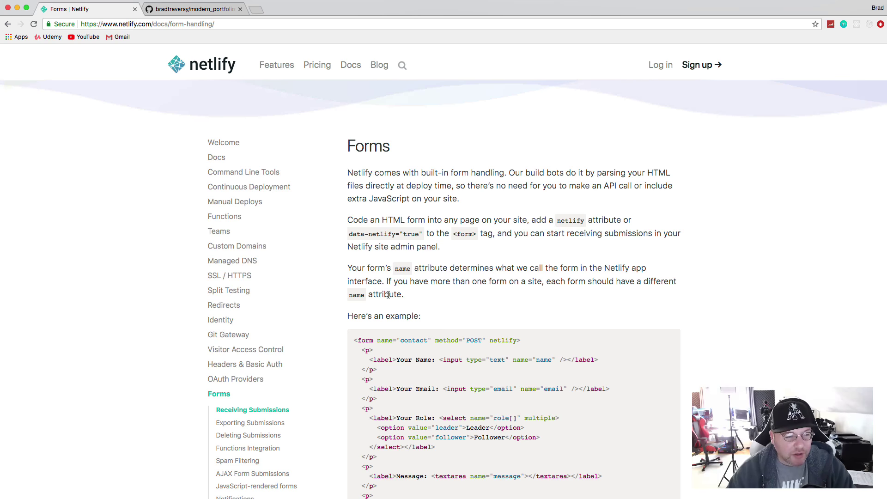
left_click(218, 69)
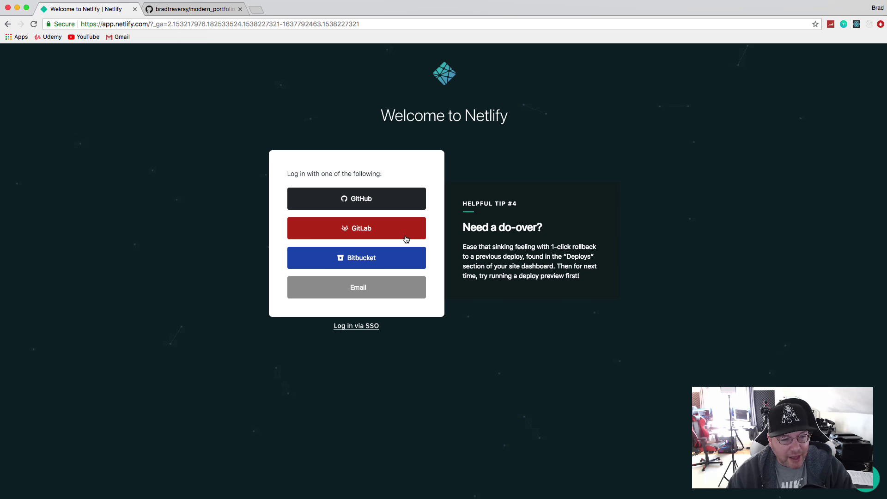
left_click(382, 200)
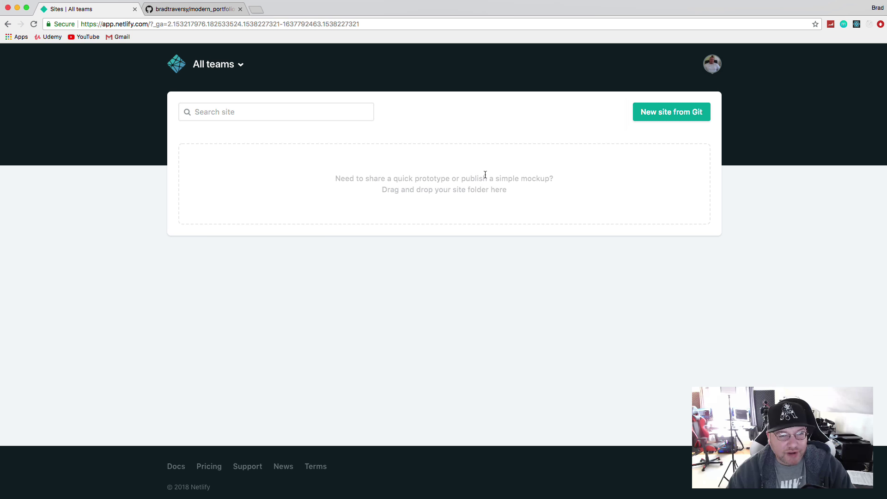
Create a new site from Git with GitHub as the provider, using the modern_portfolio repository.
left_click(648, 113)
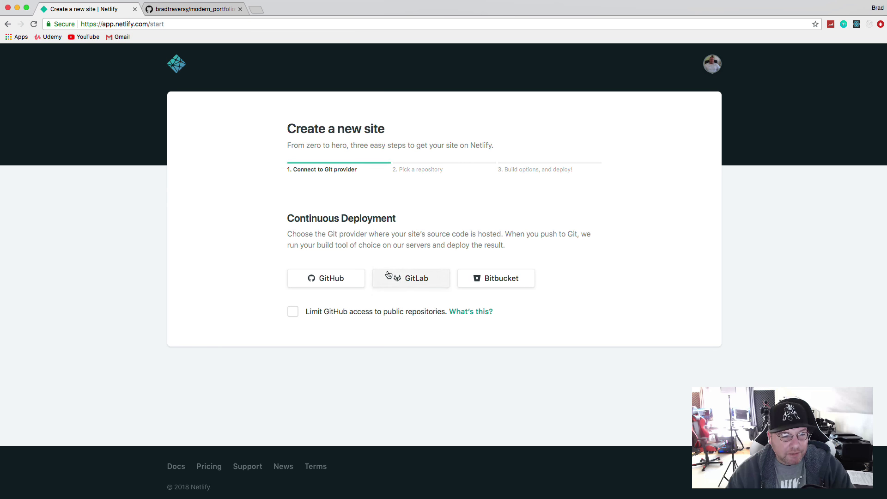
left_click(347, 278)
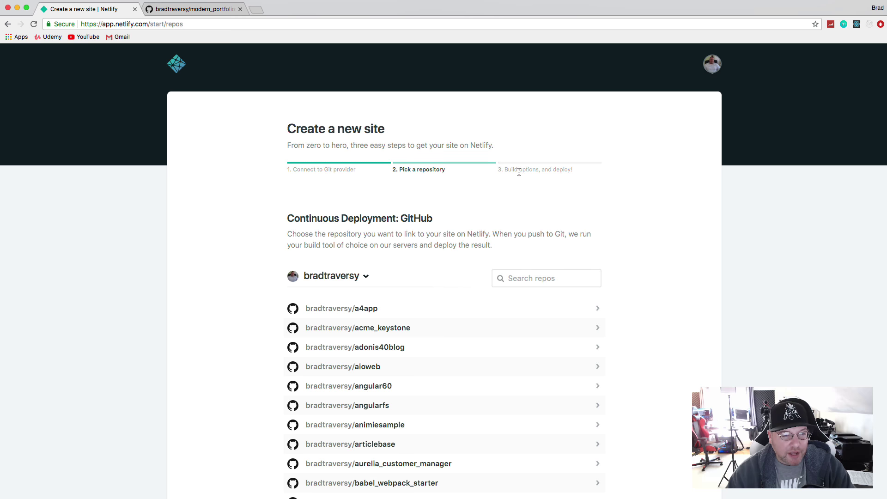
scroll(518, 172, "down", 10)
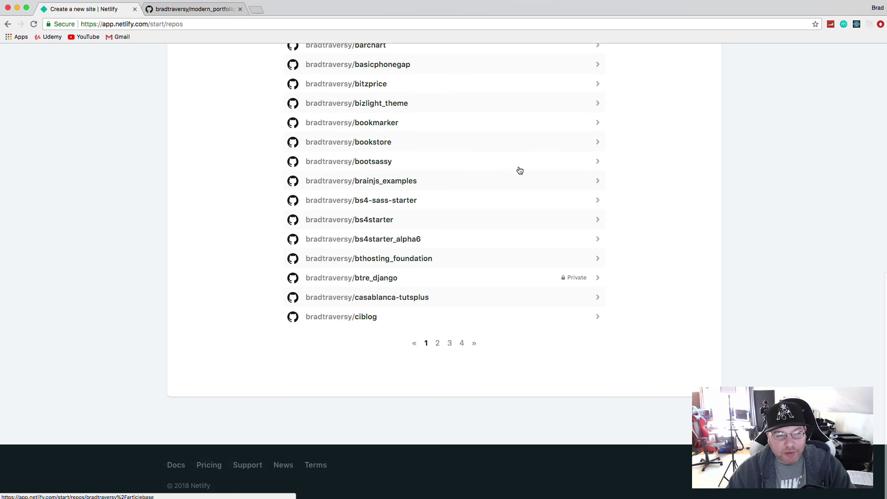
scroll(520, 171, "up", 3)
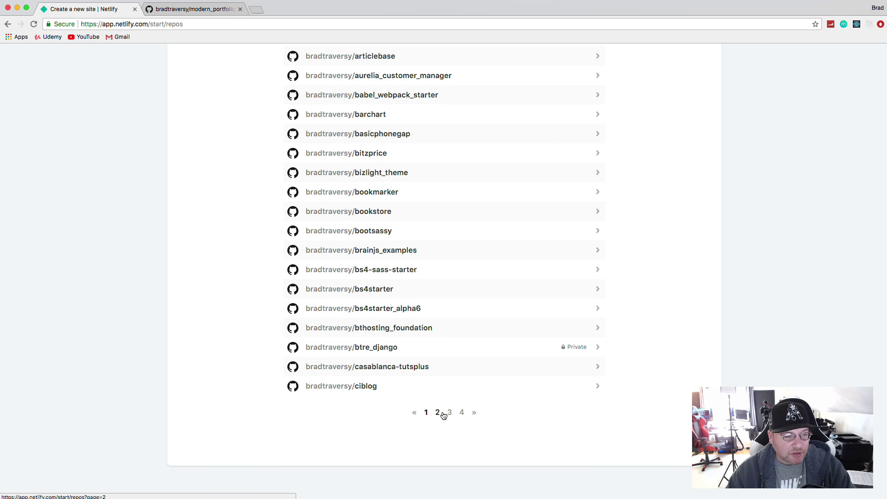
scroll(492, 403, "down", 1)
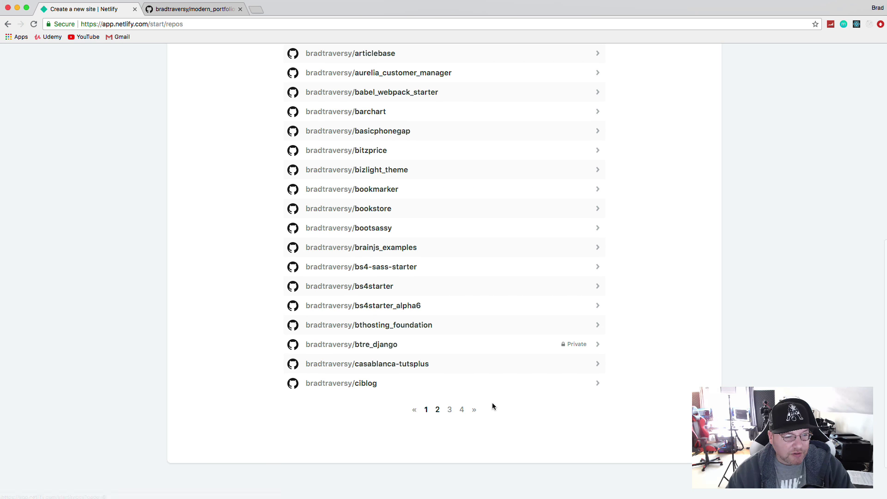
left_click(450, 410)
scroll(416, 350, "down", 3)
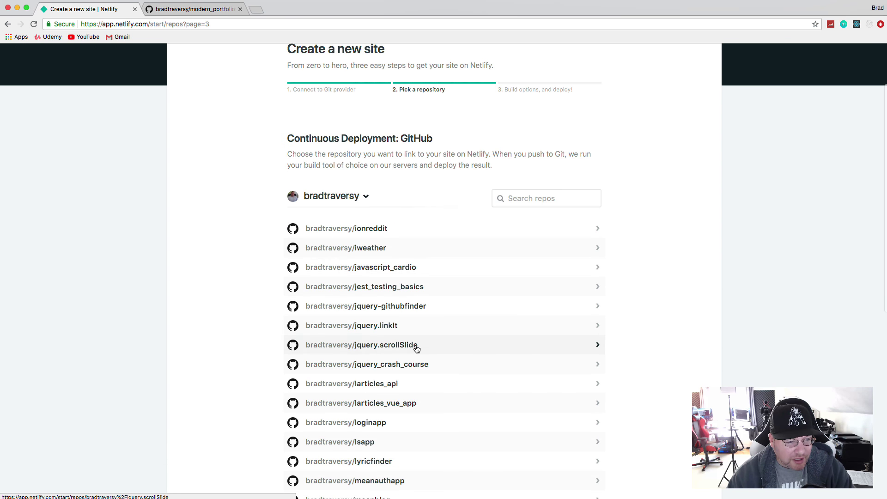
scroll(417, 349, "down", 5)
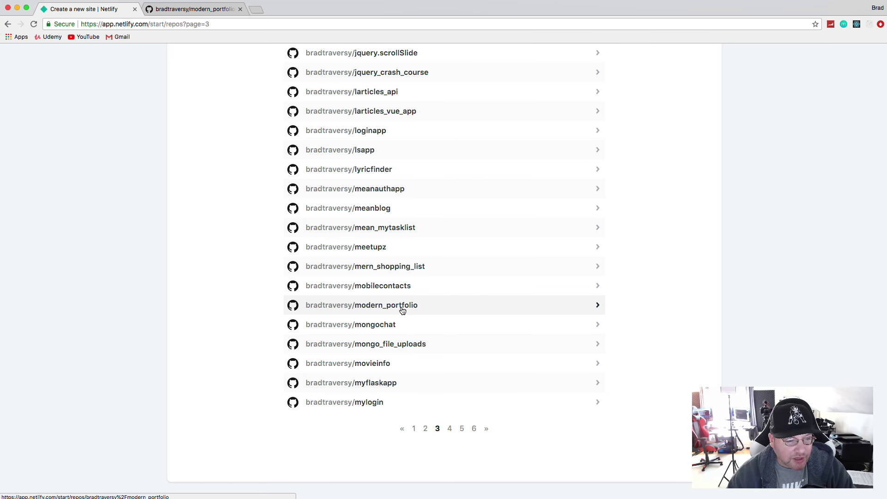
left_click(409, 308)
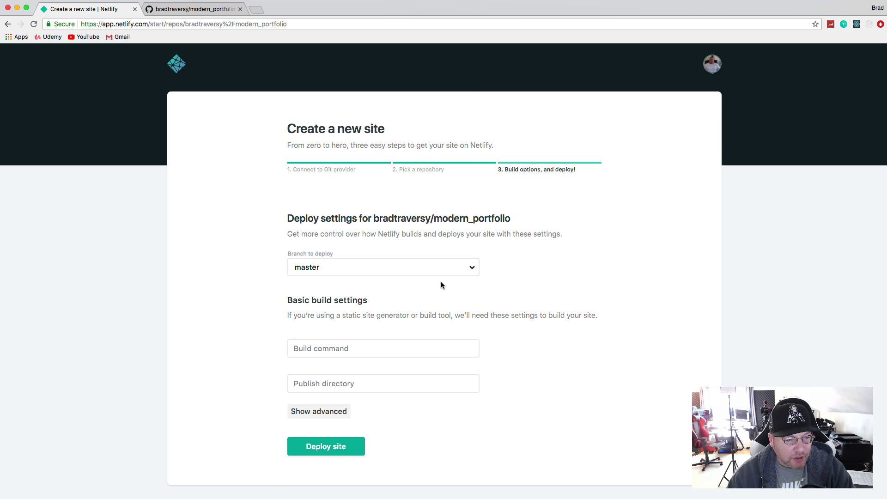
Check the branches available to deploy and compare master's dist folder with the gh-pages branch in the modern_portfolio repository on GitHub.
left_click(450, 273)
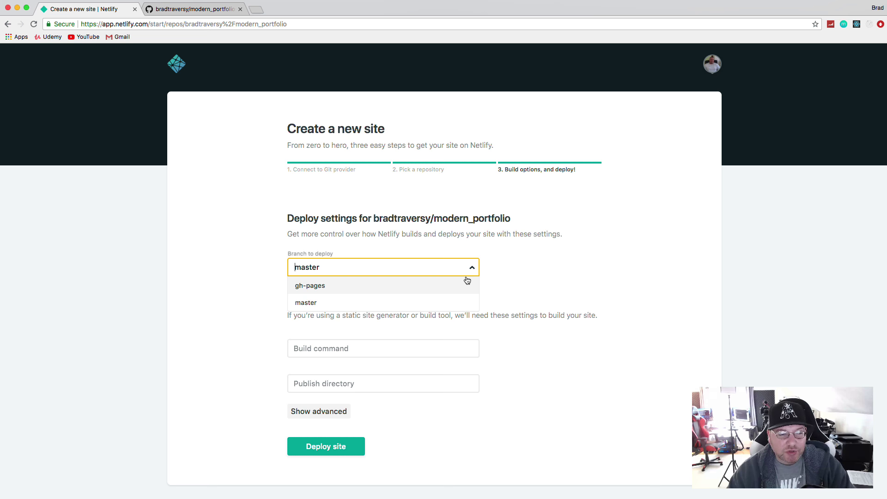
left_click(605, 265)
left_click(189, 9)
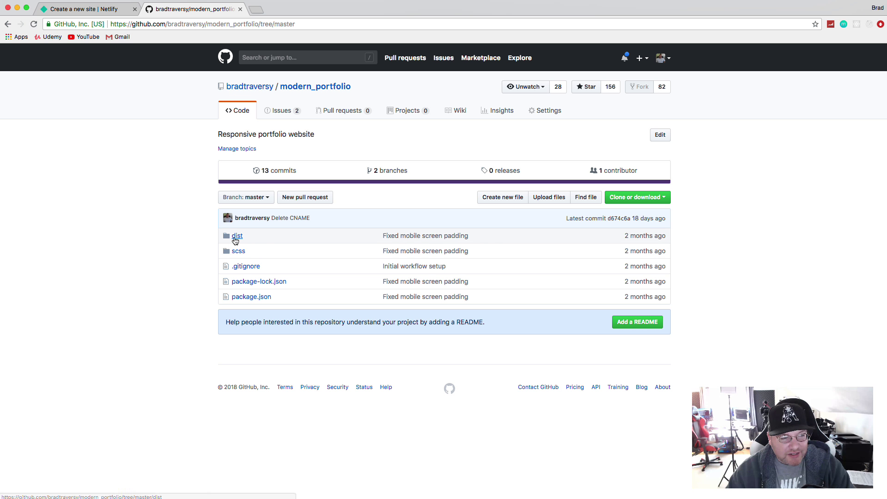
left_click(237, 237)
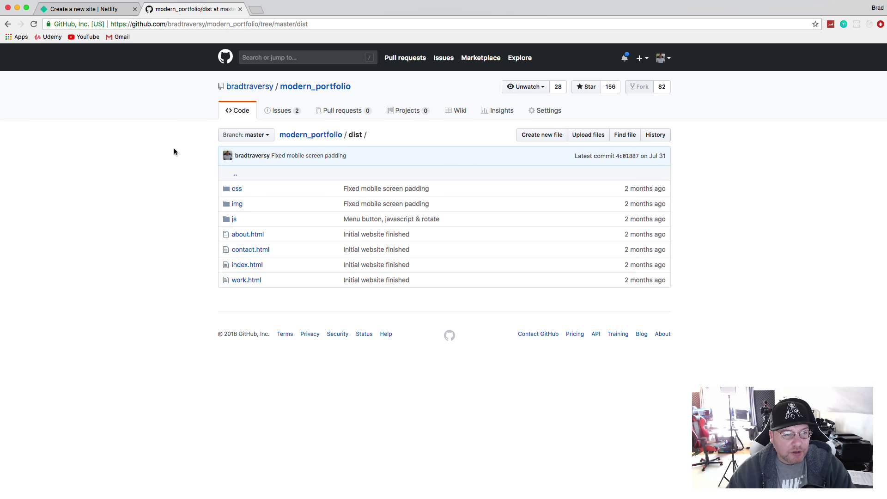
left_click(284, 135)
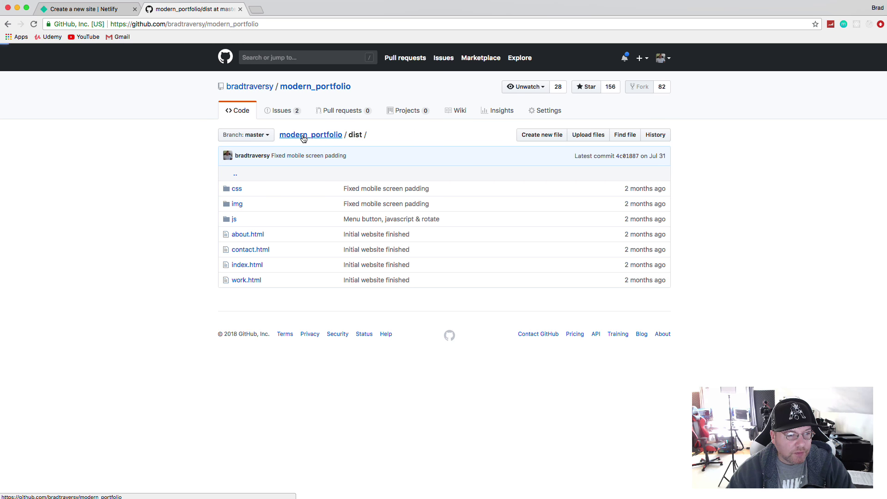
left_click(249, 197)
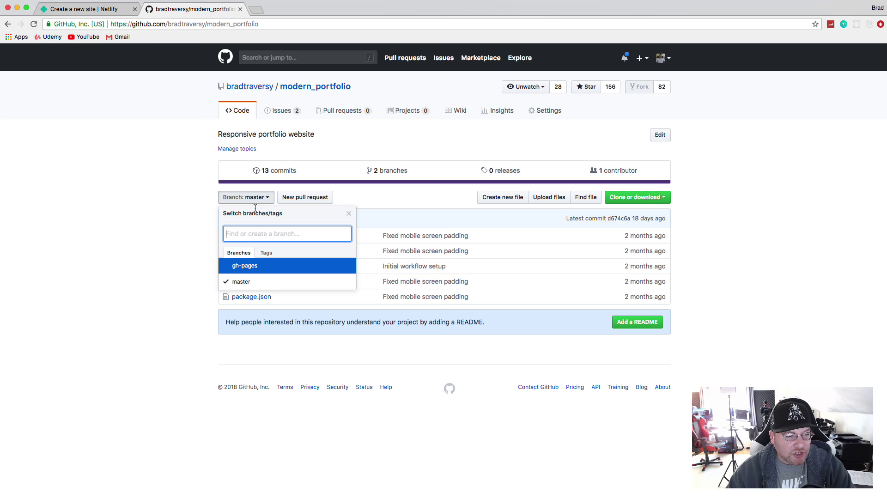
left_click(251, 267)
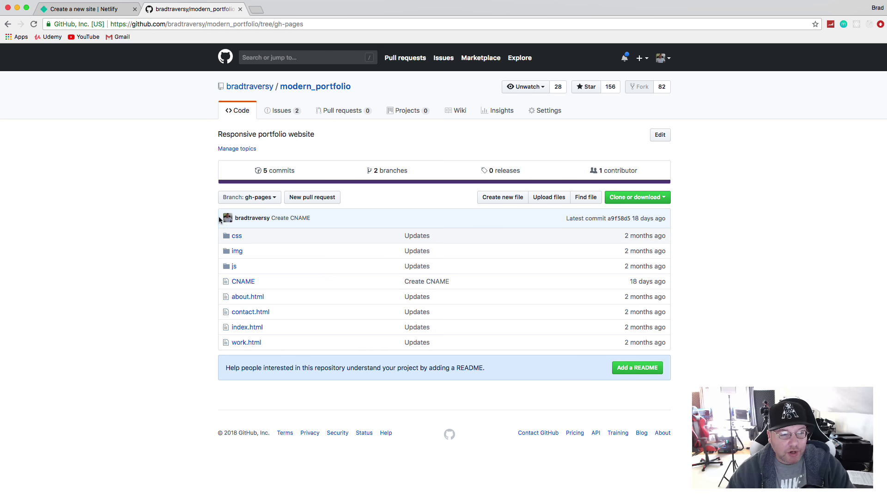
left_click(256, 198)
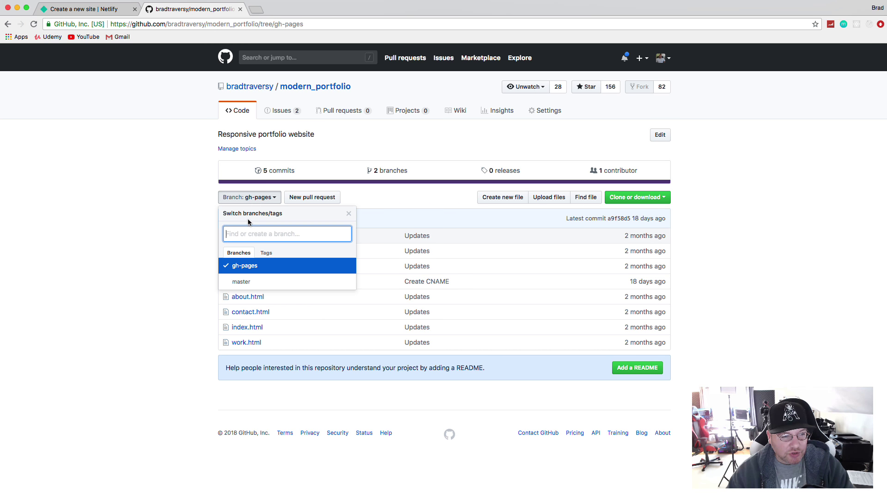
left_click(247, 281)
Return to Netlify's deploy settings, set the branch to deploy to gh-pages, and deploy the site with the build fields left empty.
left_click(104, 11)
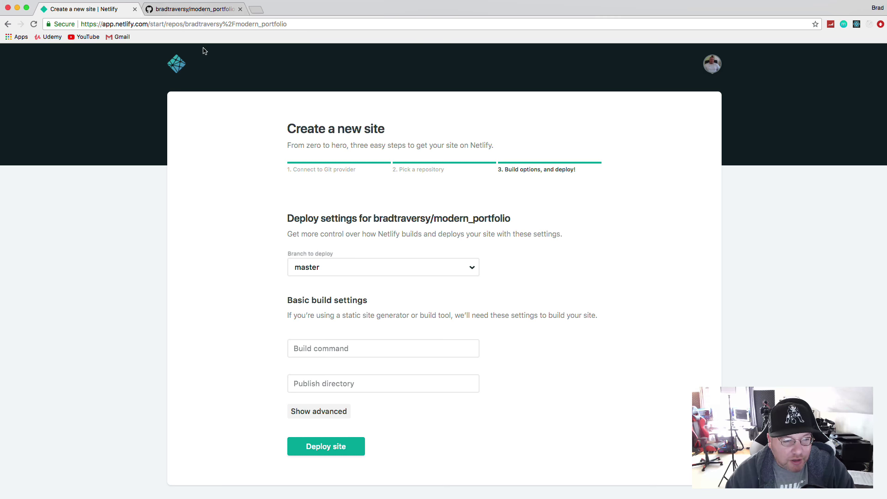
left_click(332, 387)
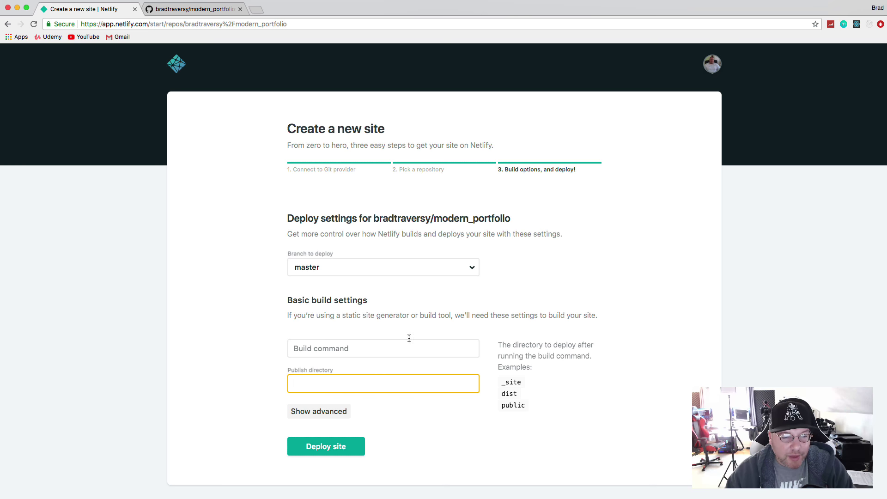
left_click(438, 269)
left_click(426, 285)
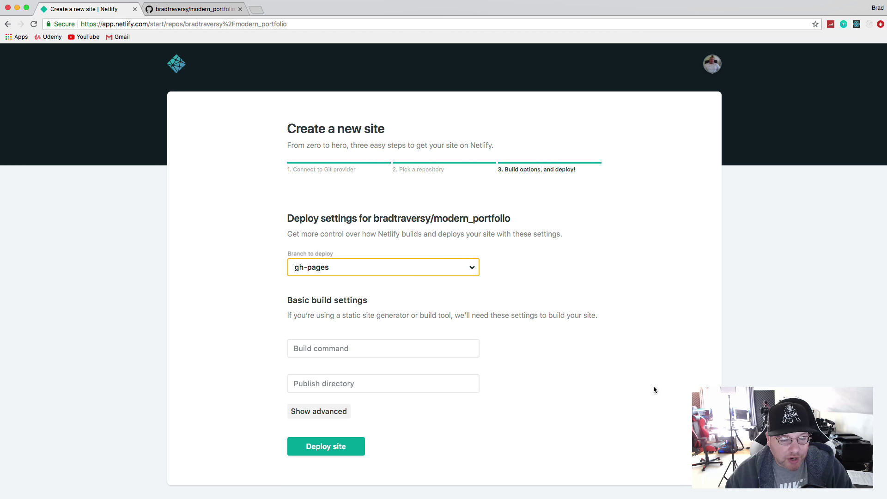
left_click(691, 363)
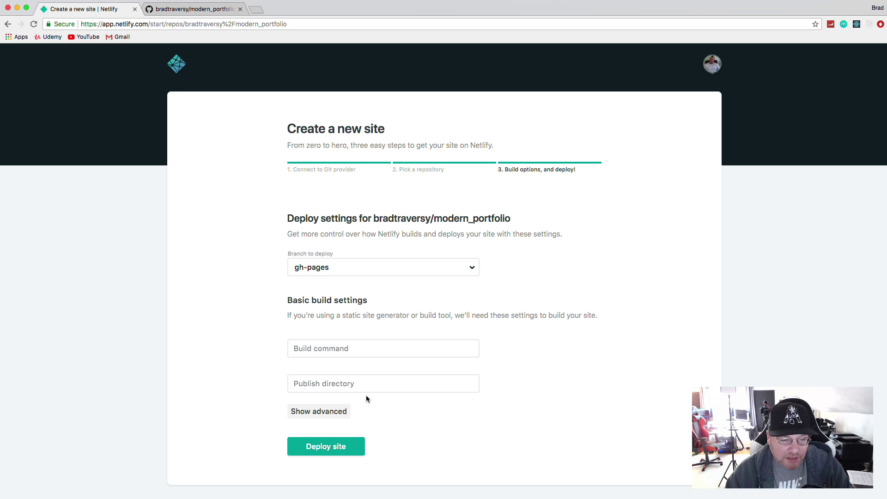
left_click(345, 448)
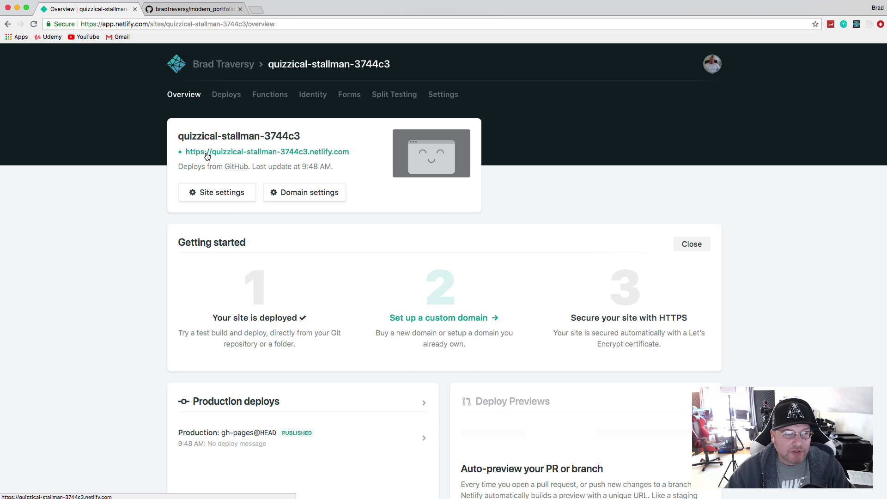
Open the deployed site in a new tab and check its home page, About Me page and navigation menu.
right_click(279, 154)
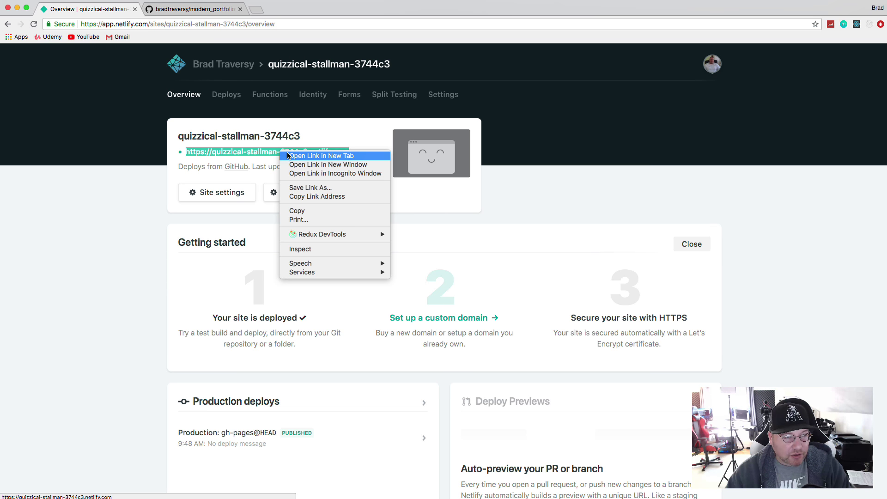
left_click(321, 156)
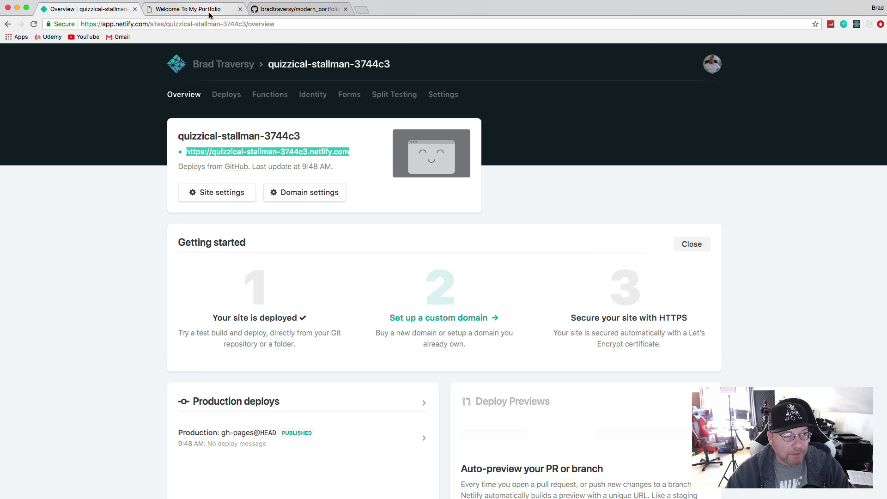
left_click(194, 9)
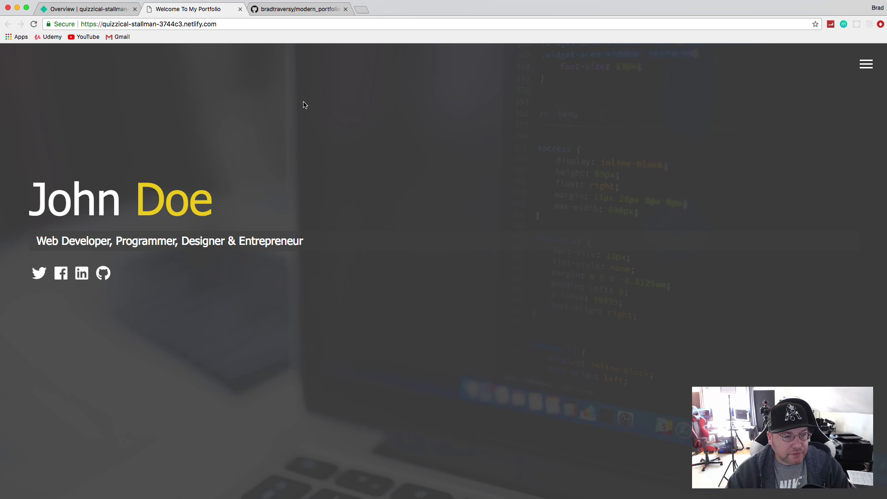
left_click(867, 65)
left_click(683, 253)
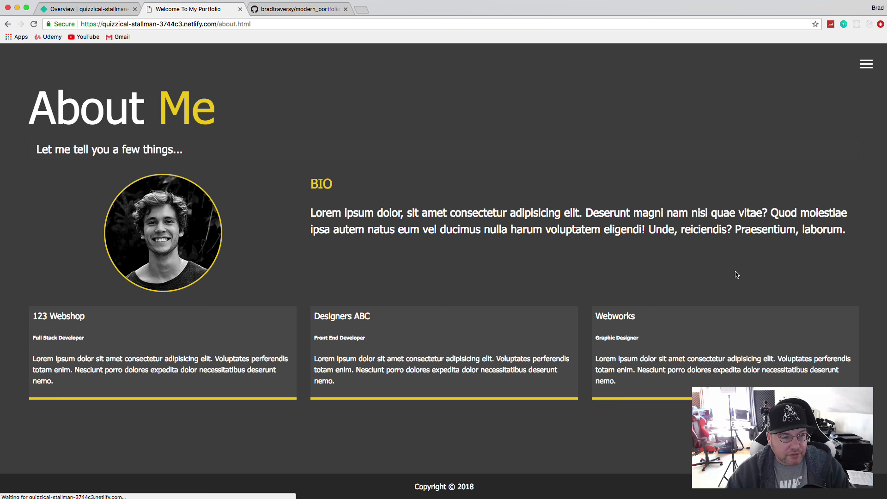
left_click(865, 67)
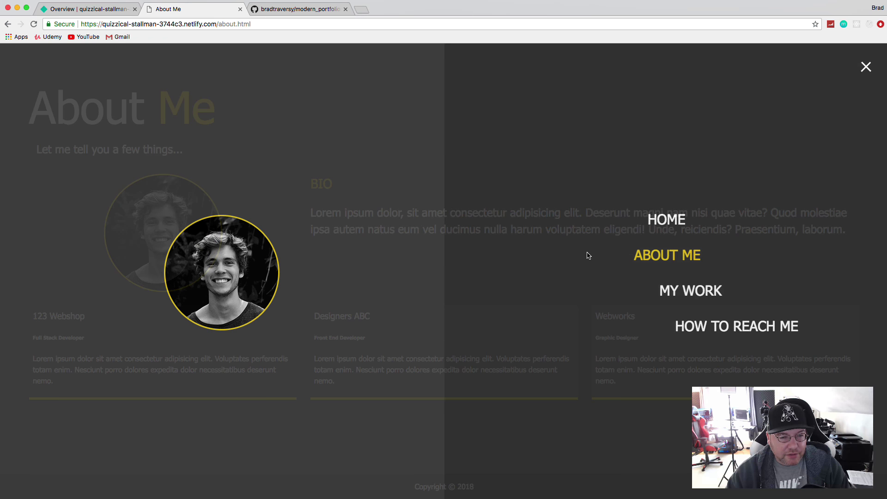
Return to the Netlify site overview, reload it, and examine the site preview, Getting started section and production deploys.
left_click(88, 9)
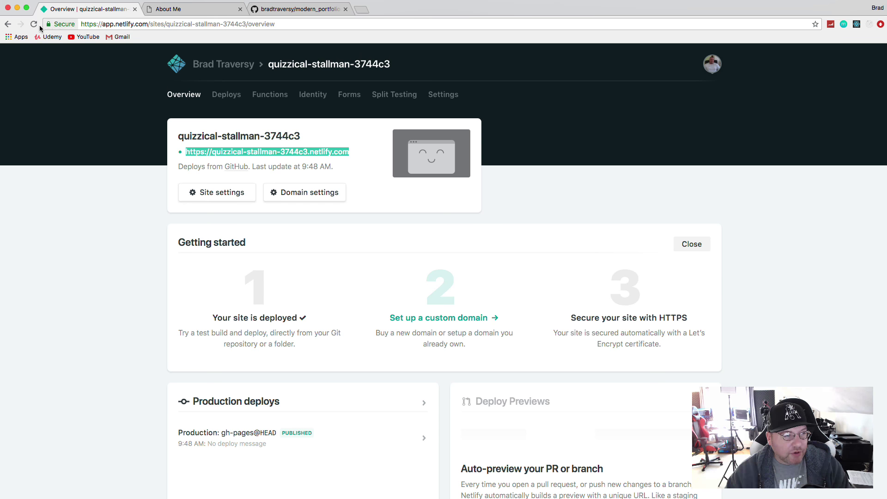
left_click(34, 24)
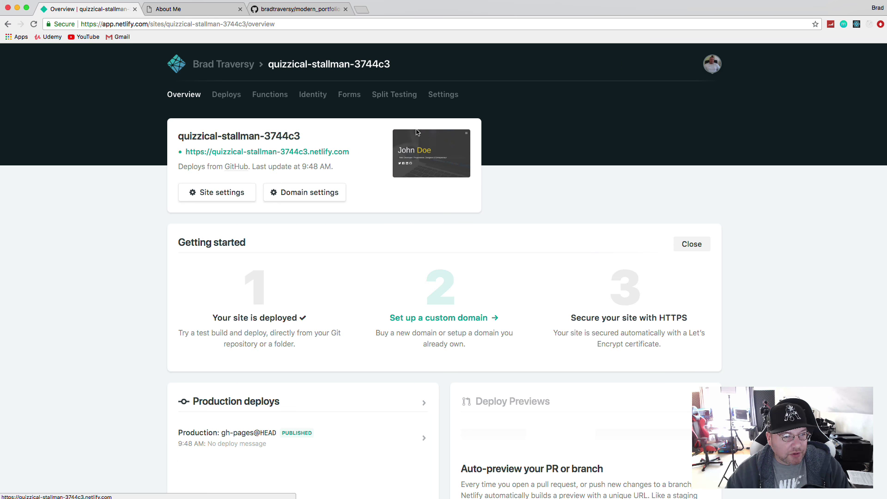
scroll(470, 171, "down", 3)
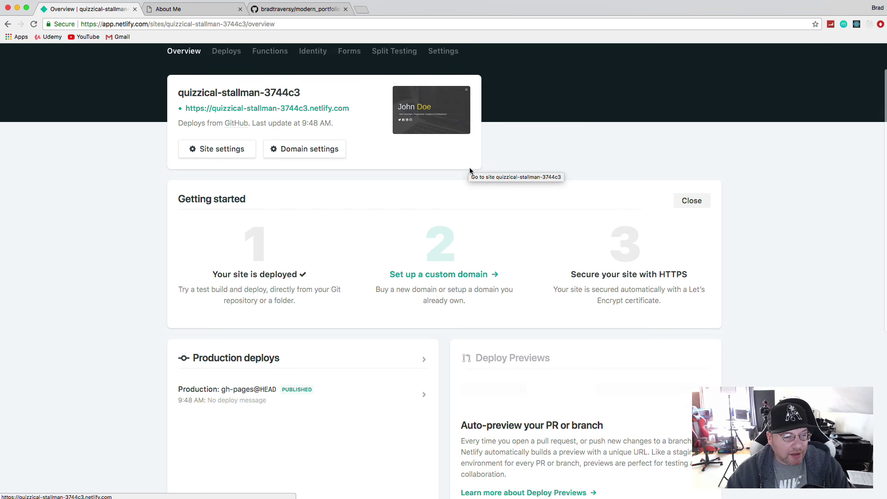
scroll(473, 179, "down", 3)
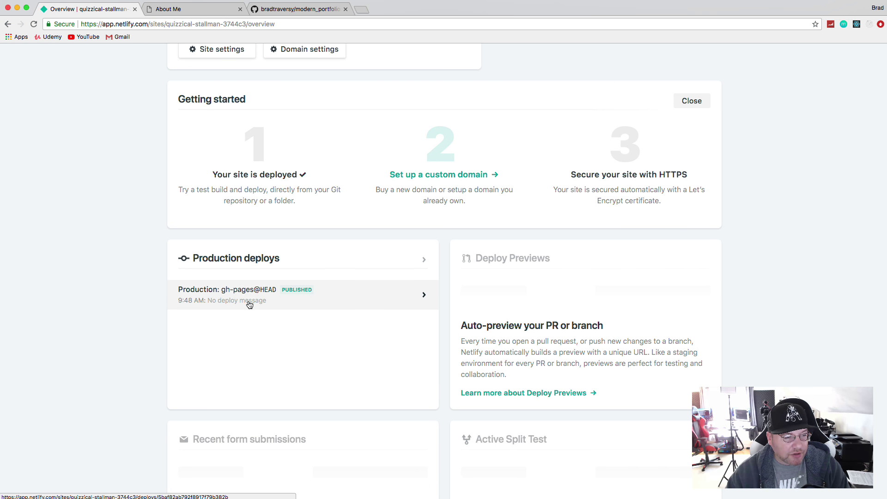
Examine the deploy preview, form submission and split test sections of the site overview, and return to the account's list of sites.
scroll(363, 328, "down", 8)
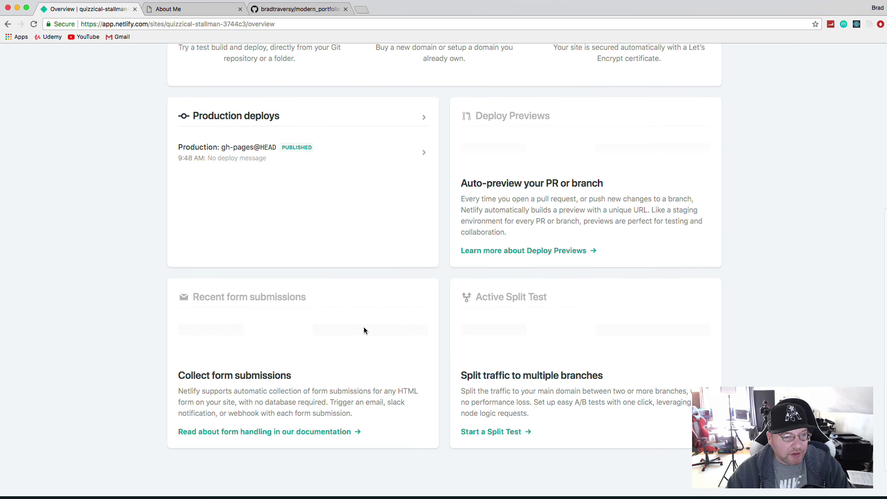
scroll(304, 317, "up", 1)
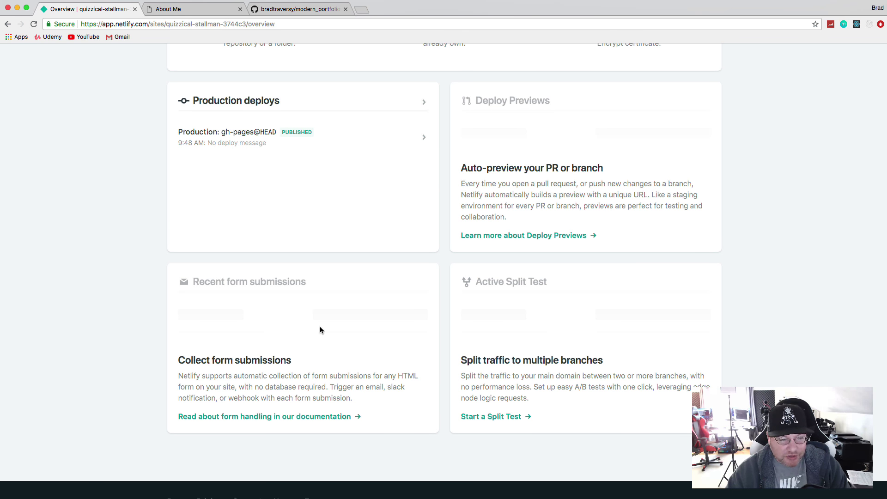
scroll(331, 346, "up", 10)
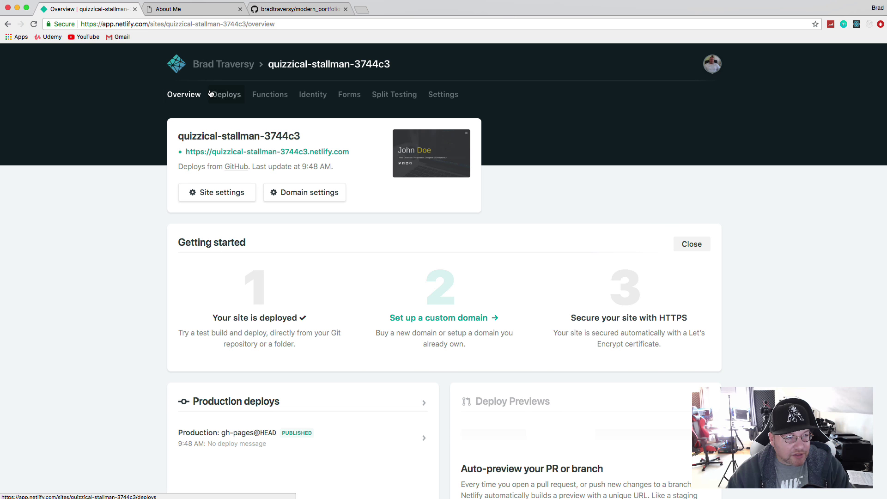
left_click(224, 68)
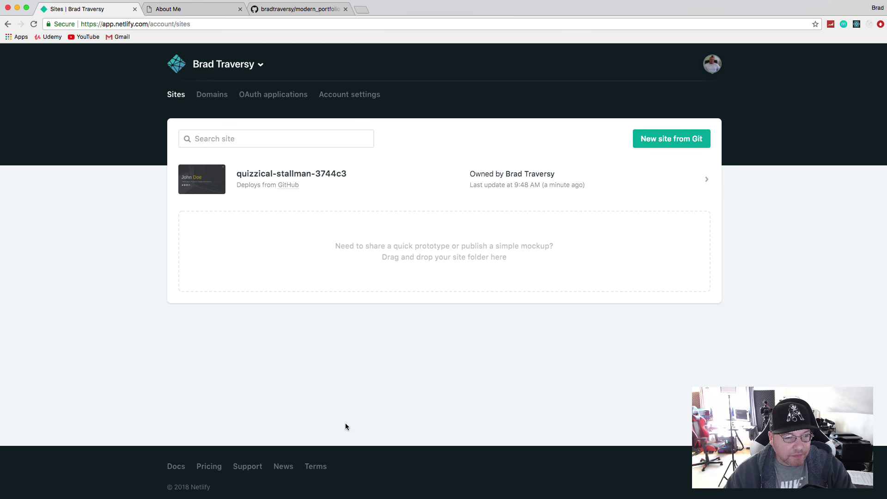
Switch to the Terminal and list the files in the typewriter_effect folder.
key("super+Tab")
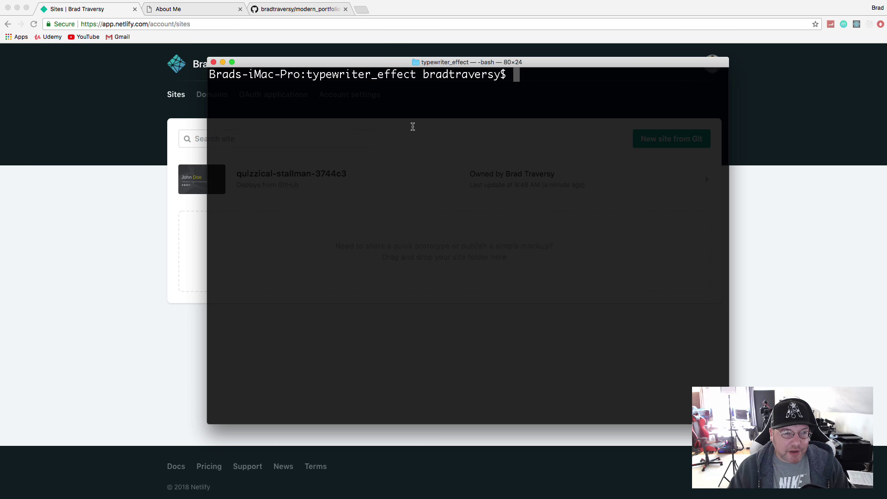
type("ls")
key("Return")
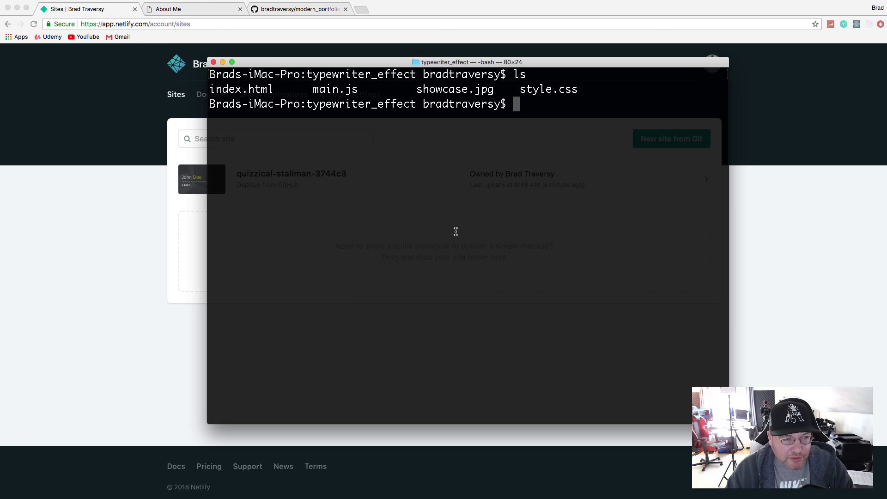
Try to install the Netlify command-line tool globally with npm i -g netlify-cli, and interrupt the installation.
type("npm")
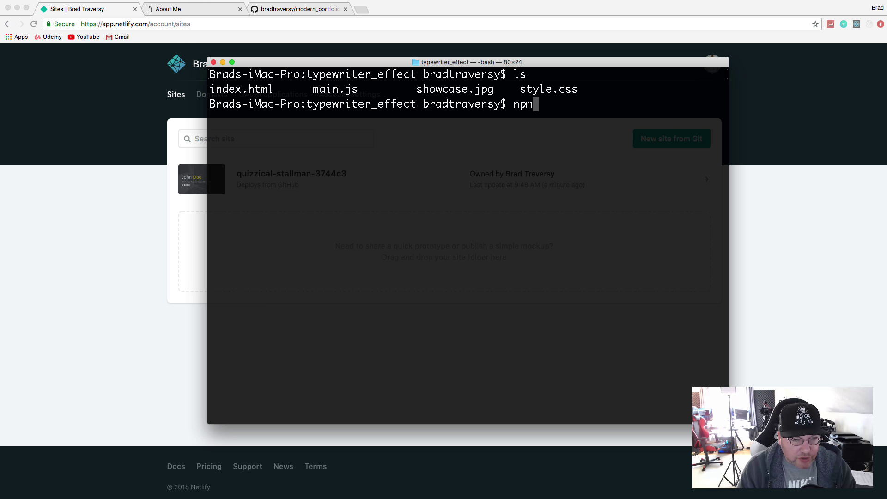
type(" i -g ")
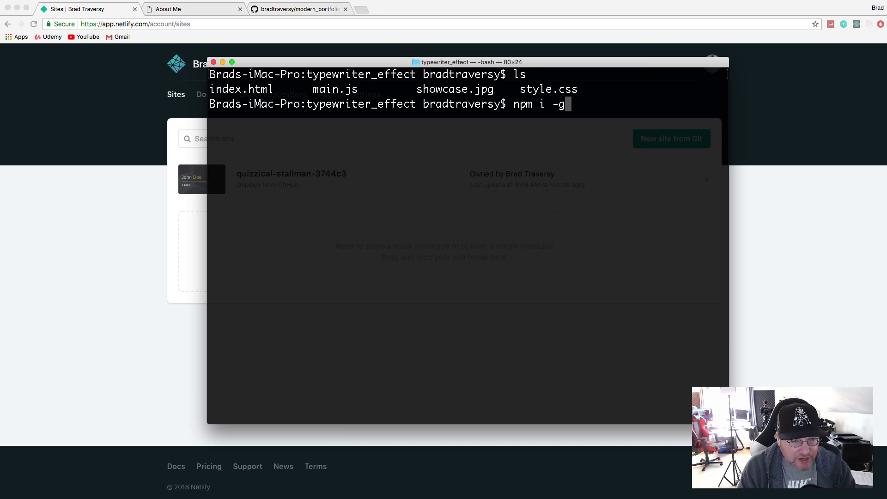
type("net")
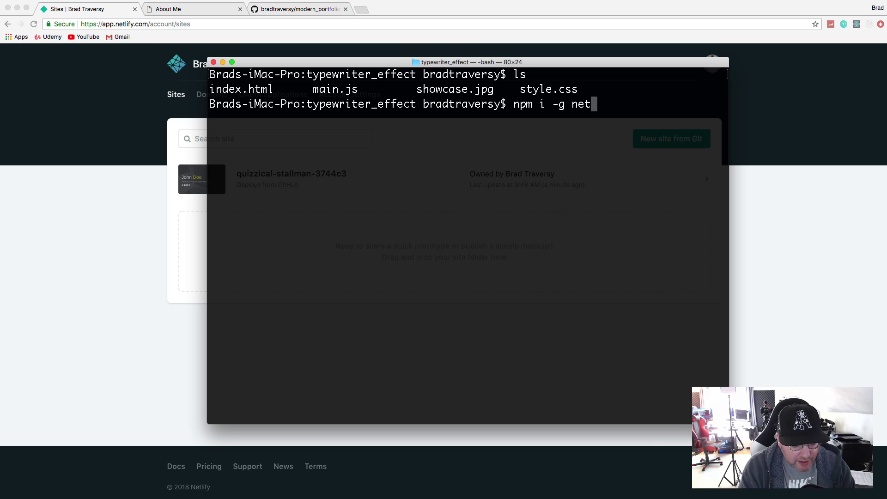
type("lify")
type("-cli")
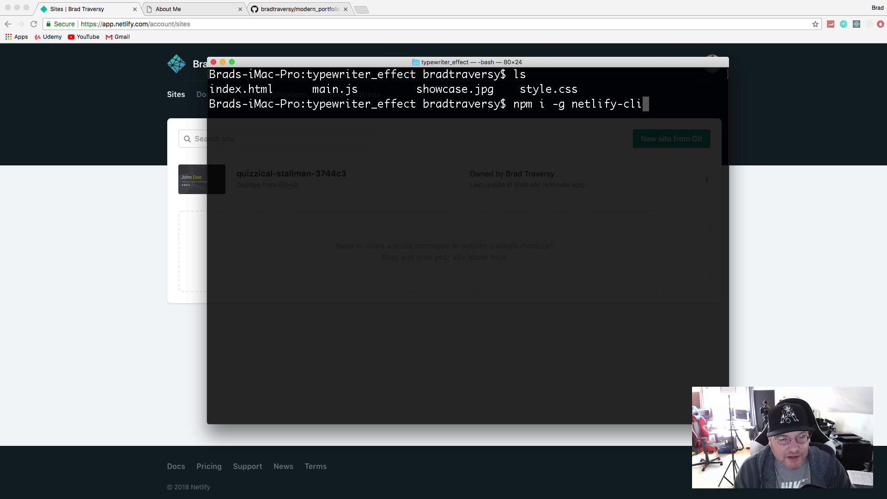
key("Return")
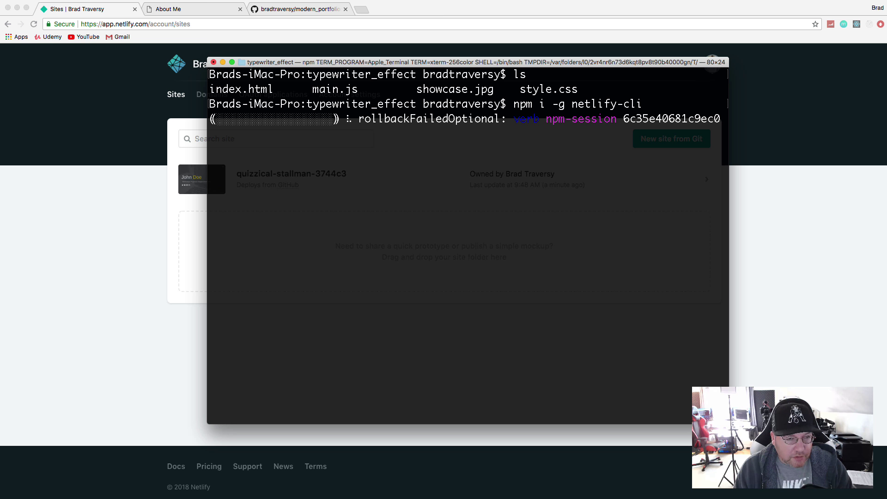
key("ctrl+c")
key("Return")
Recall the install command, run it as sudo npm i -g netlify-cli, and enter the administrator password.
key("Up")
key("Left")
key("Left")
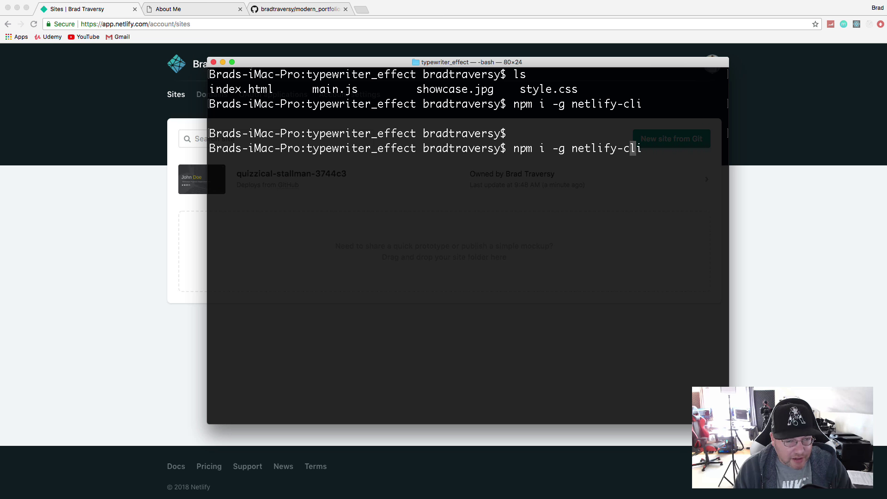
key("Left")
key("Left")
key("Left")
key("Left")
key("Left")
key("Left")
key("Left")
key("Left")
key("Left")
key("Left")
key("Left")
key("Left")
key("Left")
key("Left")
key("Left")
key("Left")
key("Left")
key("Left")
key("Left")
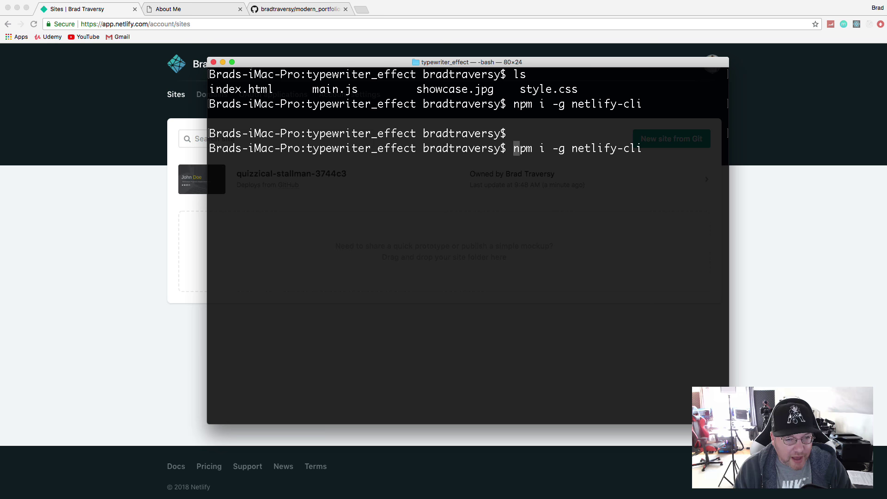
type("sudo")
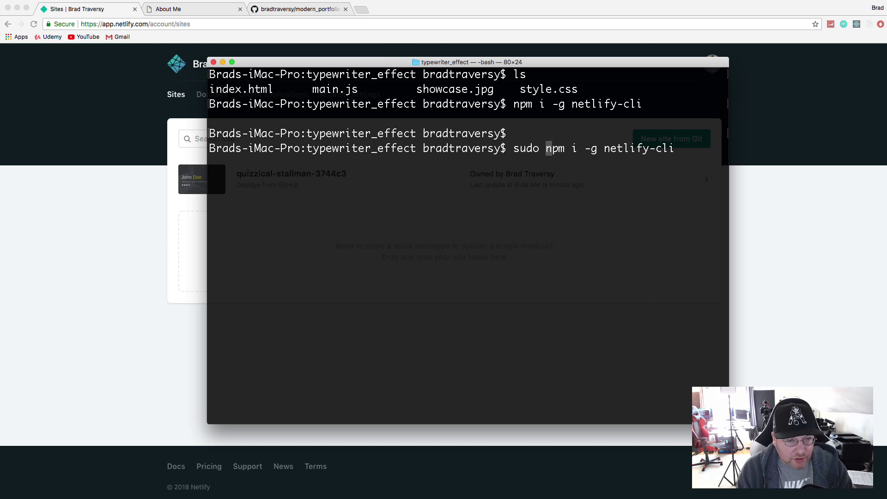
key("Return")
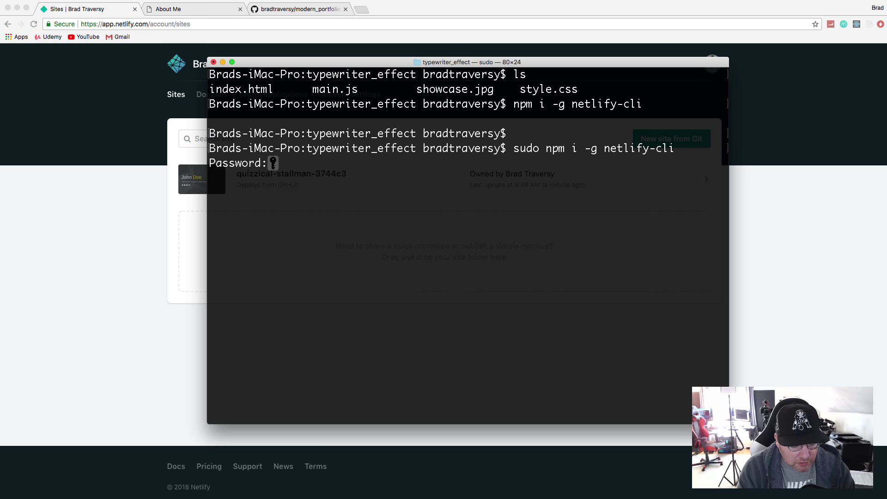
key("Return")
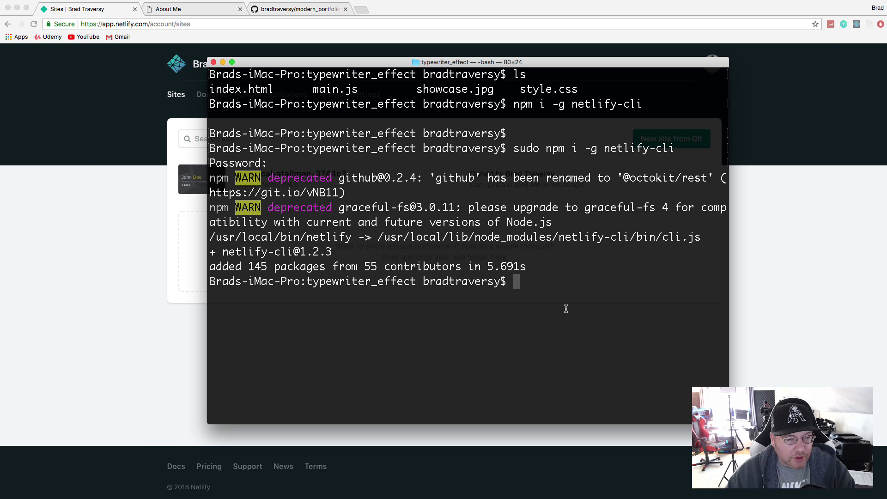
Clear the terminal, run netlify deploy, and authorize Netlify Cli to access the account, closing the authorization page.
key("super+k")
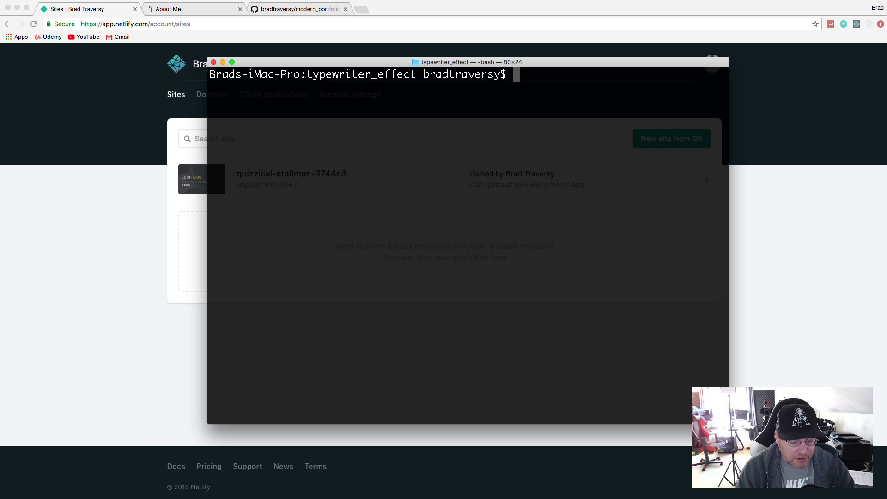
type("netli")
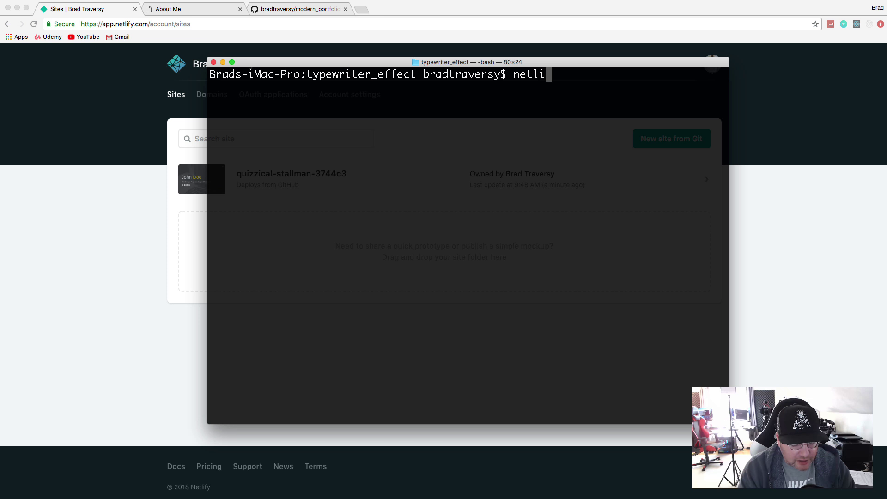
type("fy deploy")
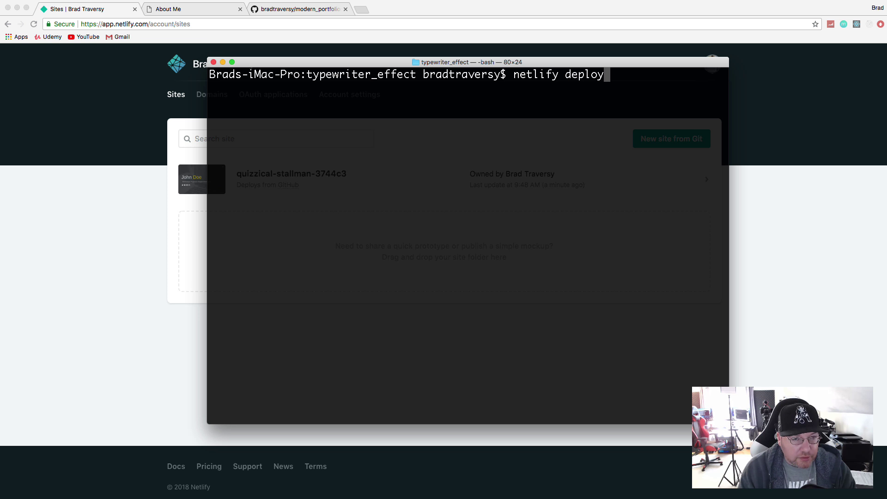
key("Return")
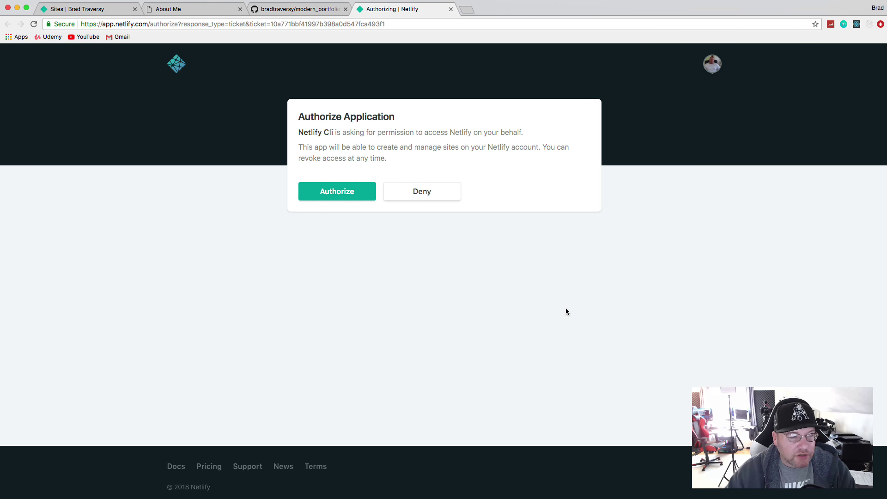
left_click(345, 191)
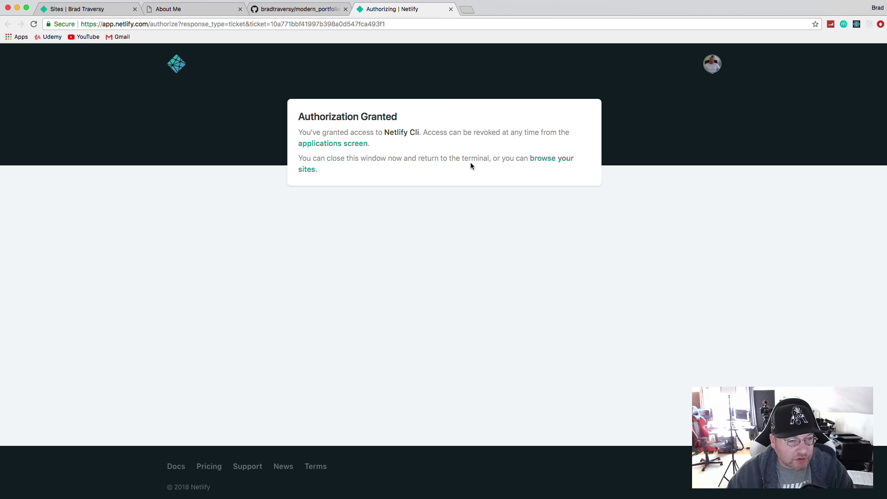
left_click(450, 10)
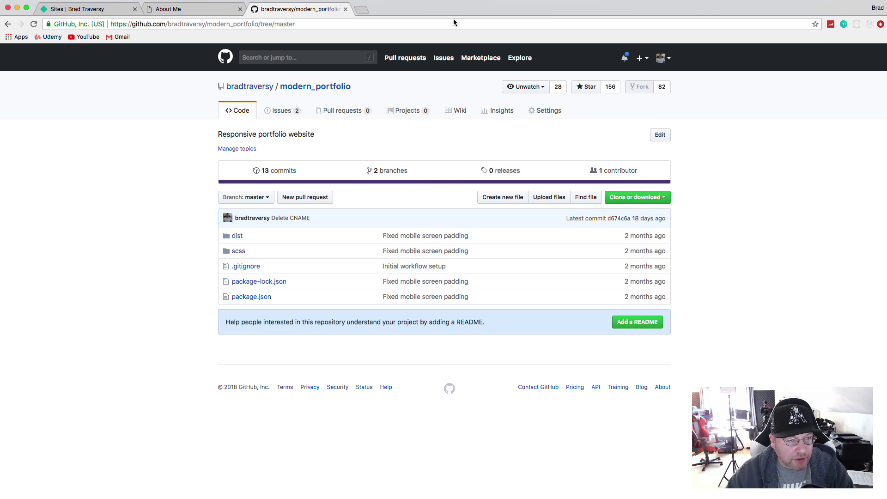
Return to the Terminal, agree to create a new site, and deploy the current directory.
key("super+Tab")
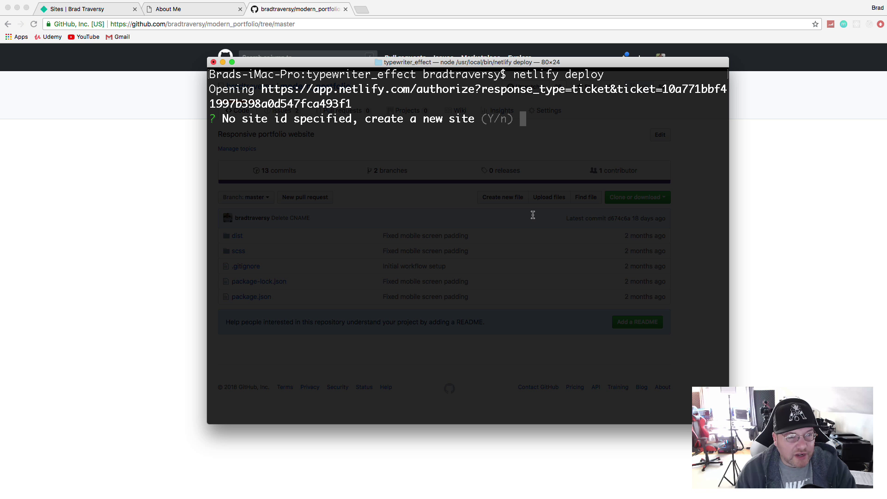
type("y")
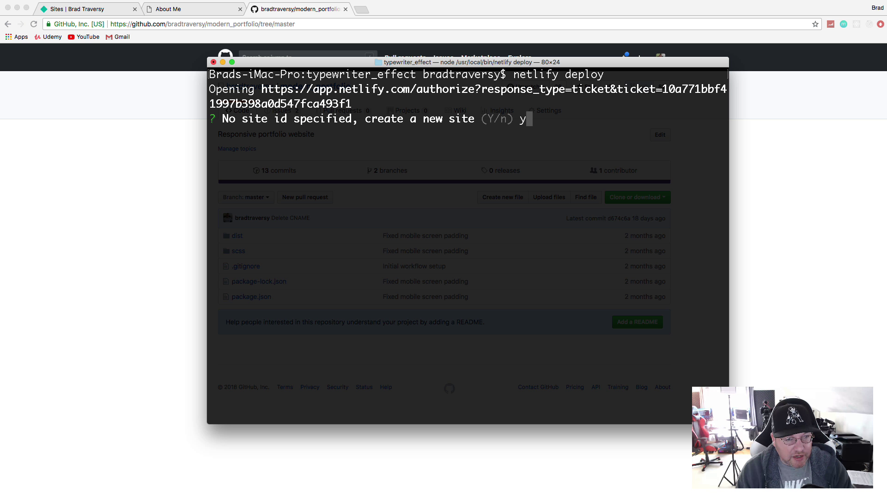
key("Return")
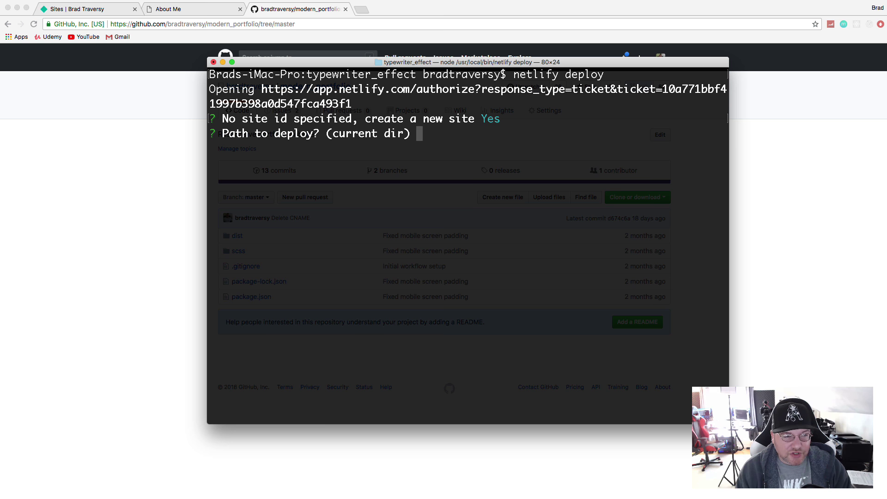
key("Return")
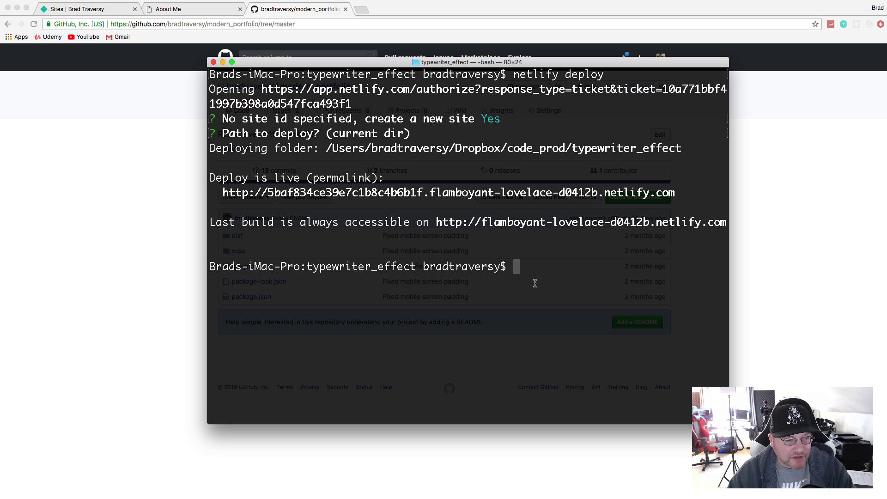
Reload the Netlify sites list in the browser, open the newly deployed site's overview, and check its live page in a separate tab.
left_click(796, 233)
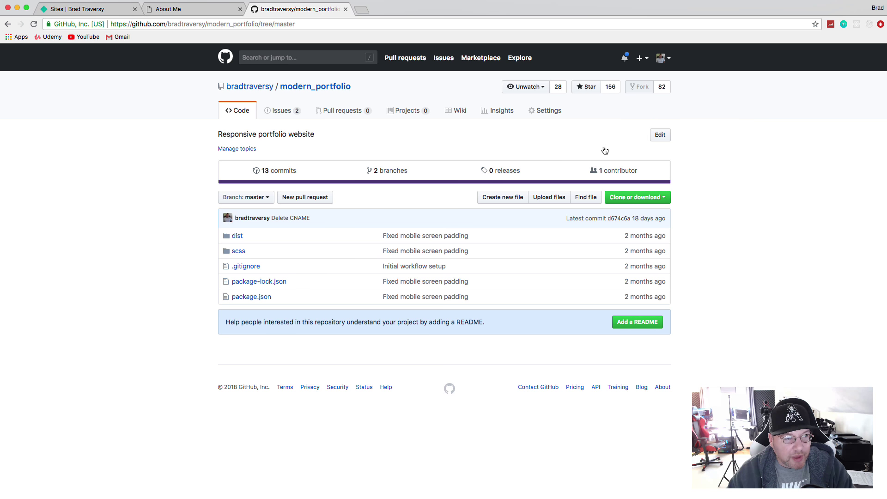
left_click(92, 8)
left_click(34, 24)
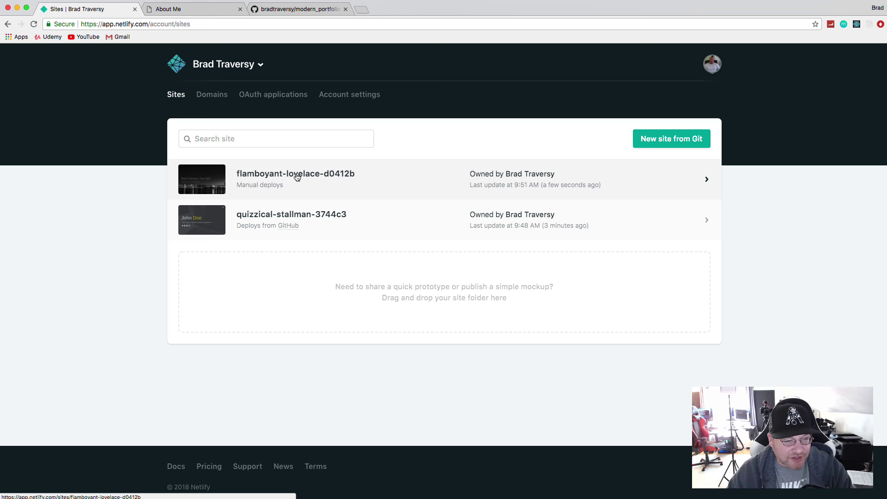
left_click(316, 174)
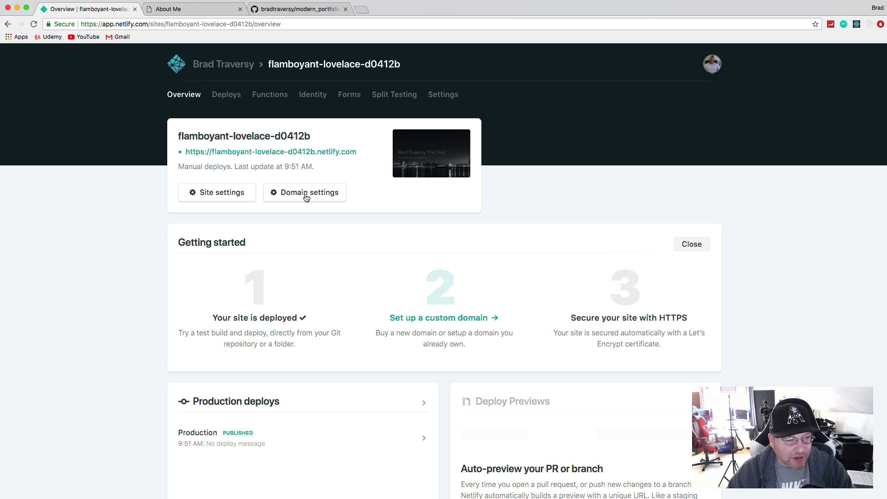
left_click(228, 156)
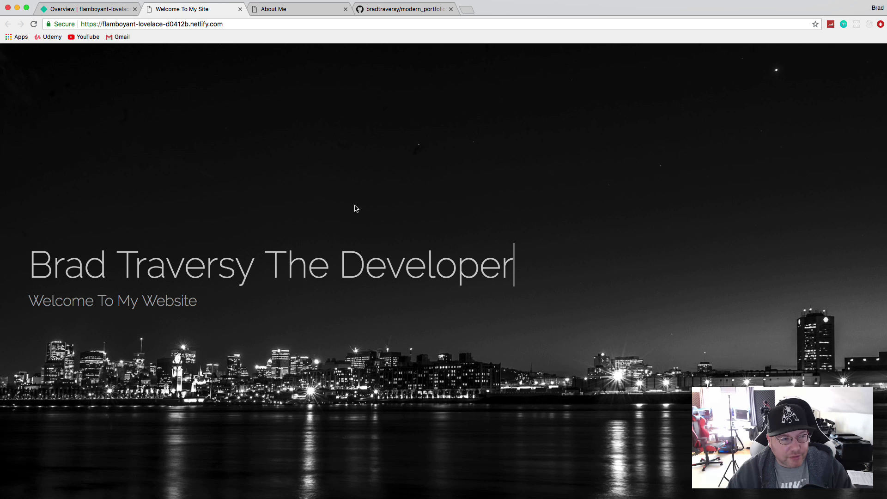
left_click(95, 10)
left_click(224, 10)
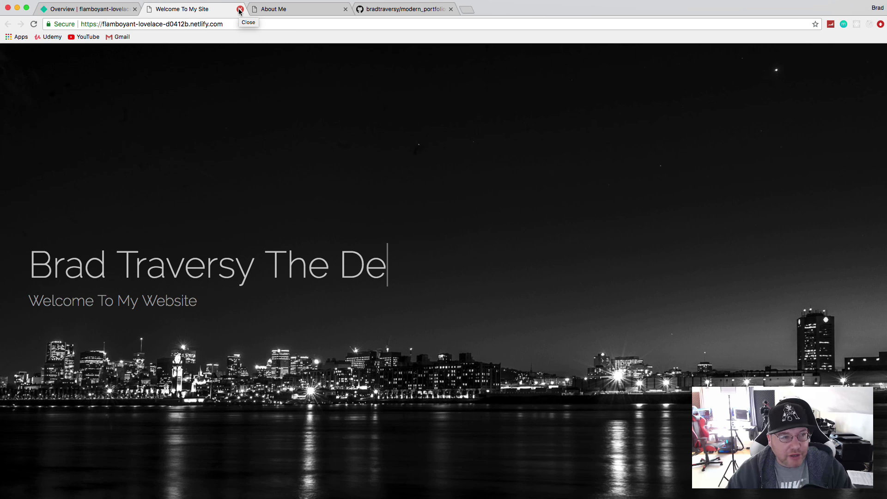
left_click(240, 10)
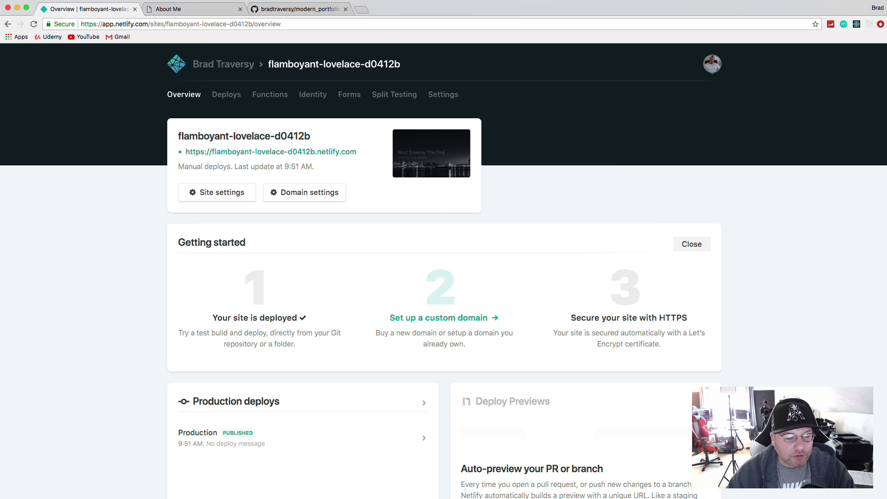
Return to the Terminal and move out of typewriter_effect to the home directory with cd .. and cd.
key("super+Tab")
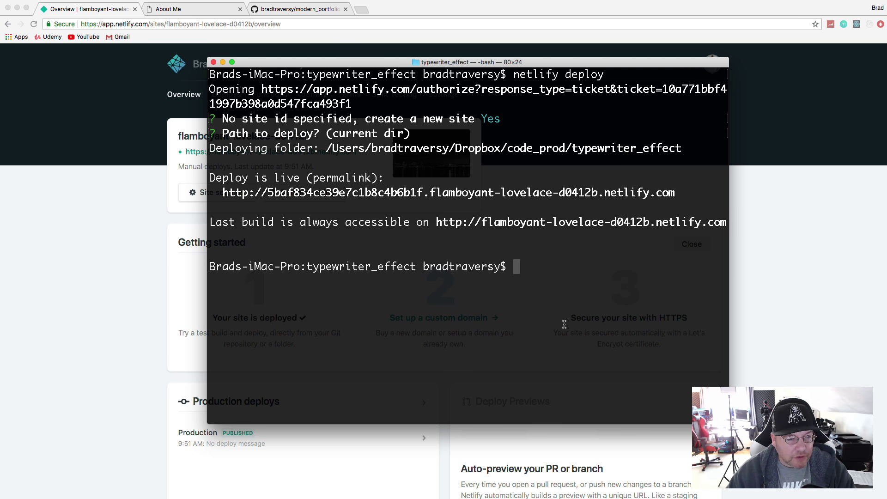
type("cd ..")
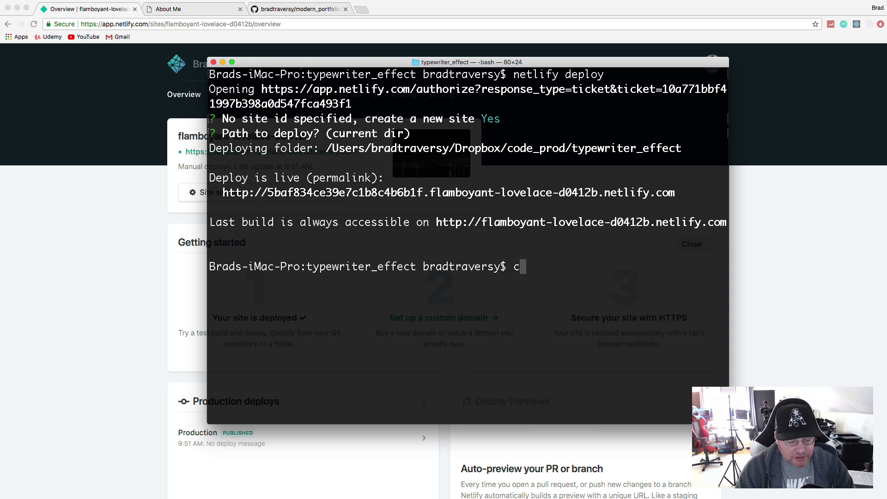
key("Return")
type("cd")
key("Return")
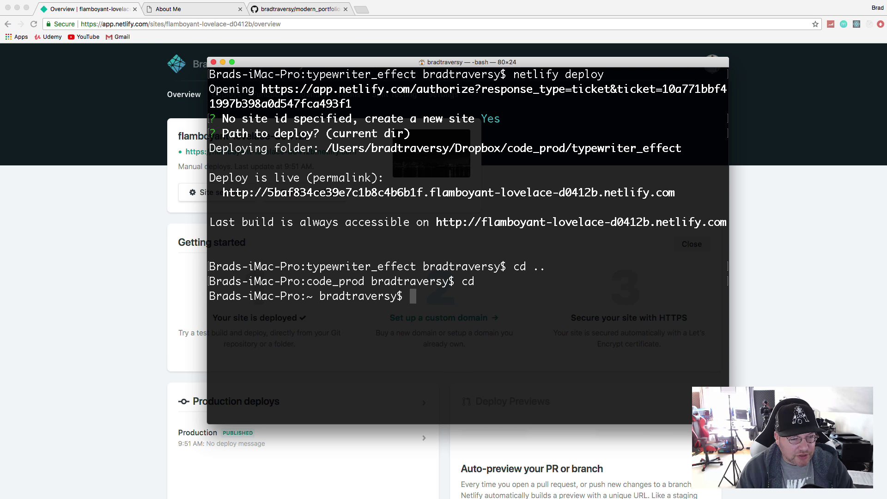
Move into the dev directory with cd dev.
type("cd dev")
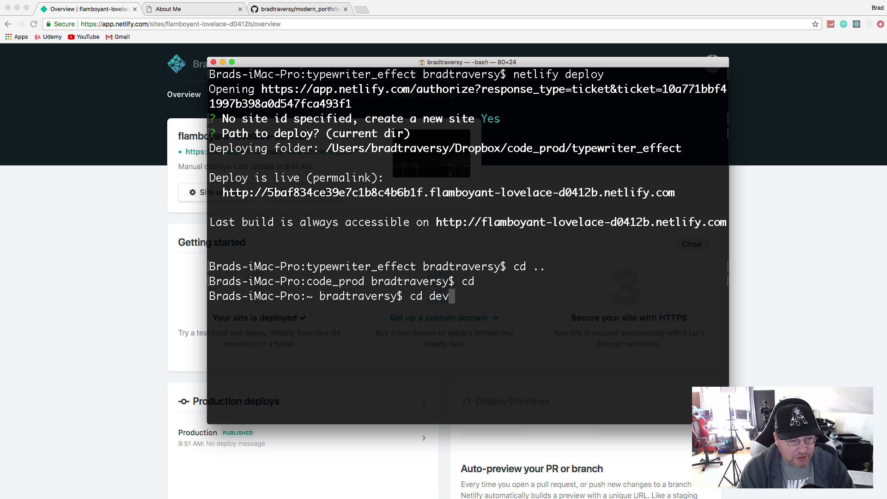
key("Return")
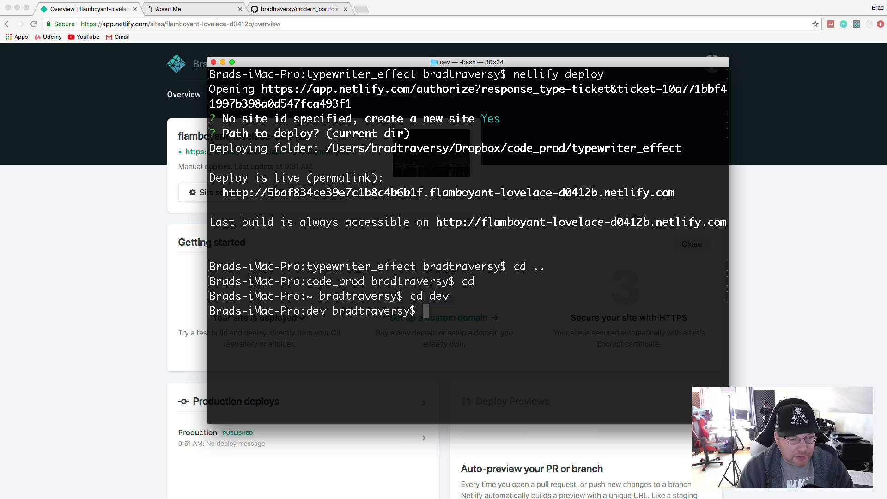
type("mk")
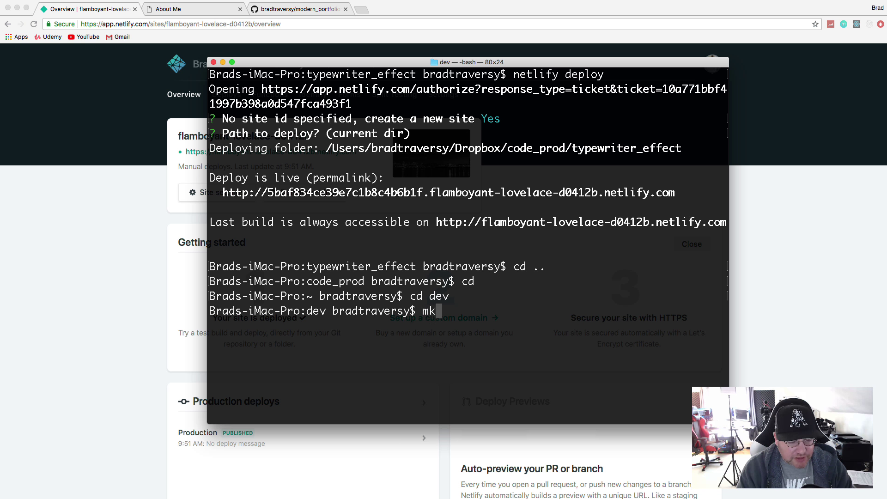
key("BackSpace")
key("BackSpace")
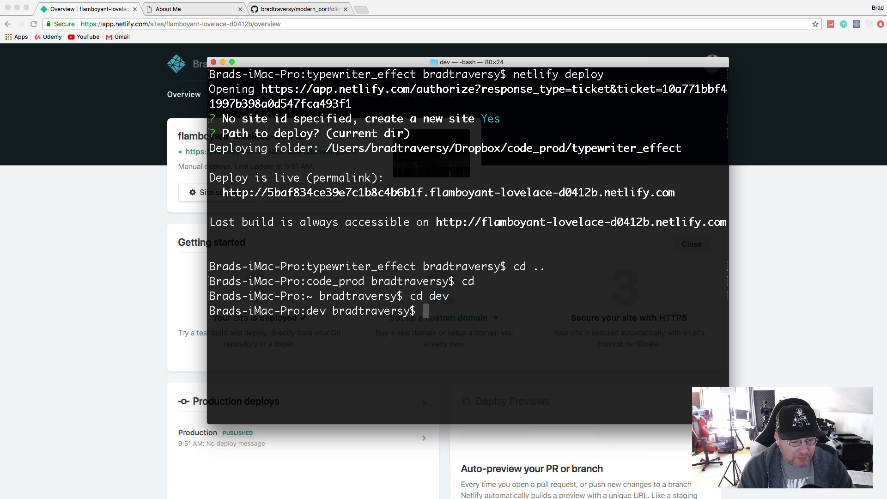
type("c")
key("BackSpace")
type("s")
key("BackSpace")
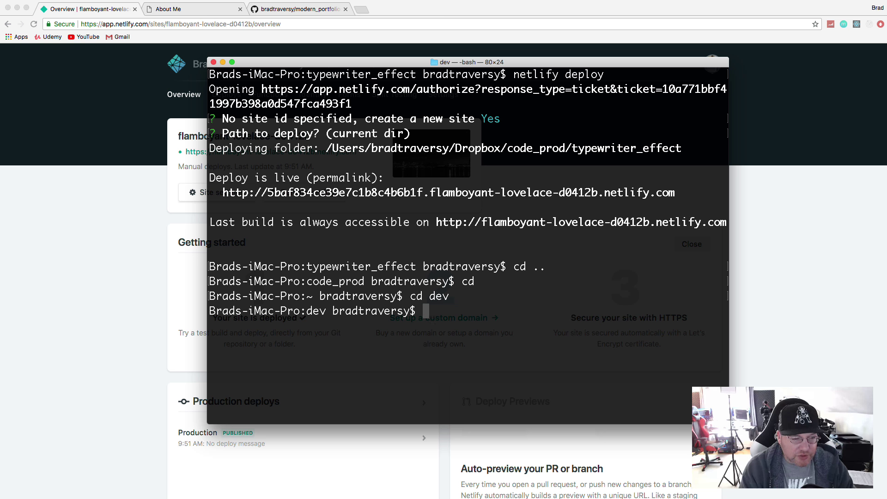
Generate a new React project named test-react with npx create-react-app.
type("n")
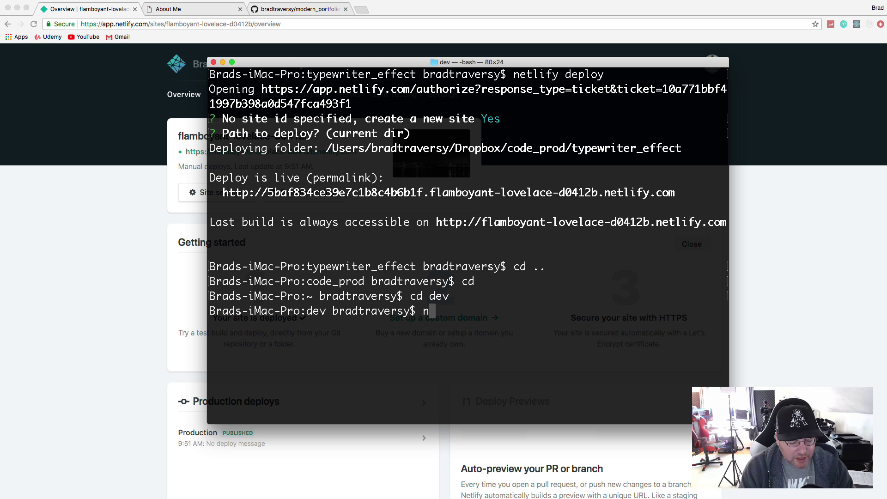
type("px")
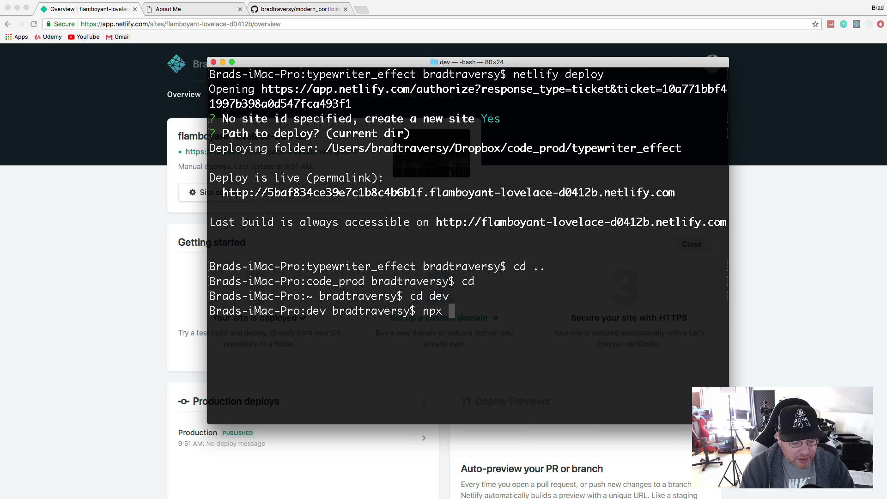
type("create")
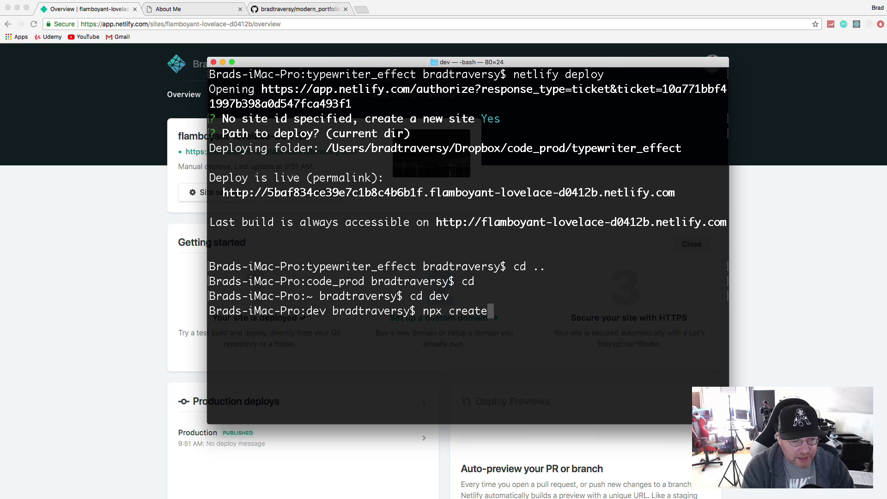
type("-react")
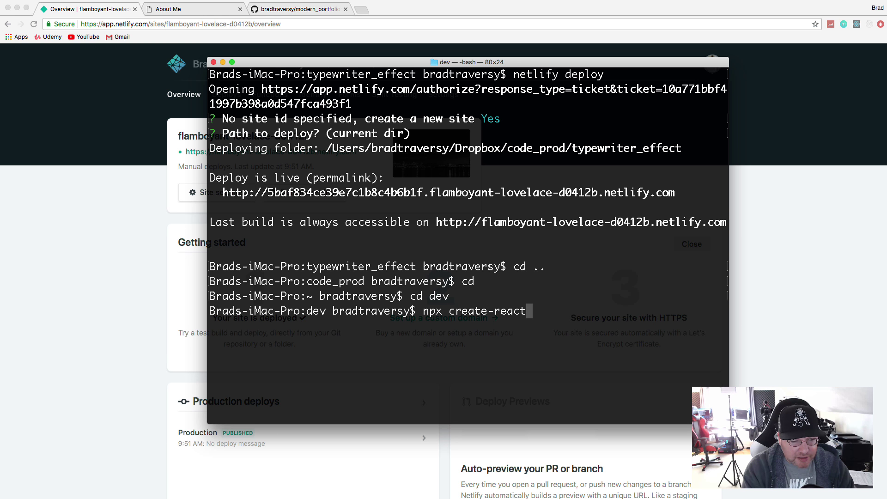
type("-app")
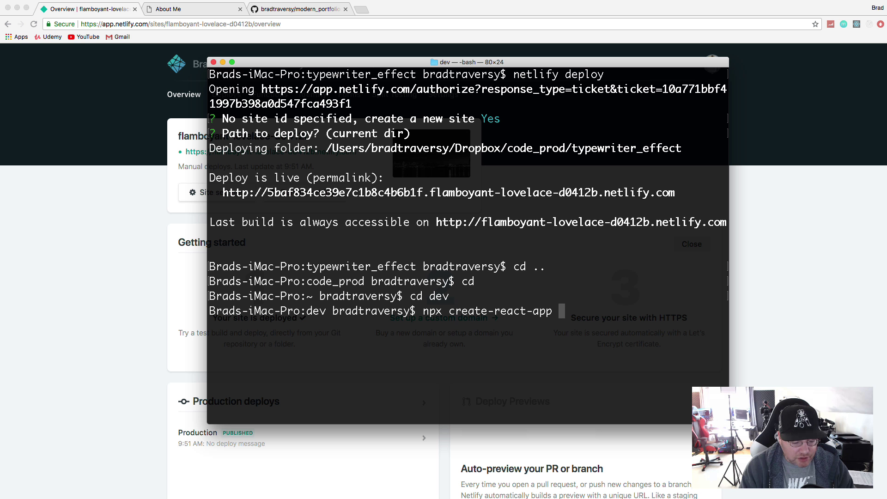
type(" test-react")
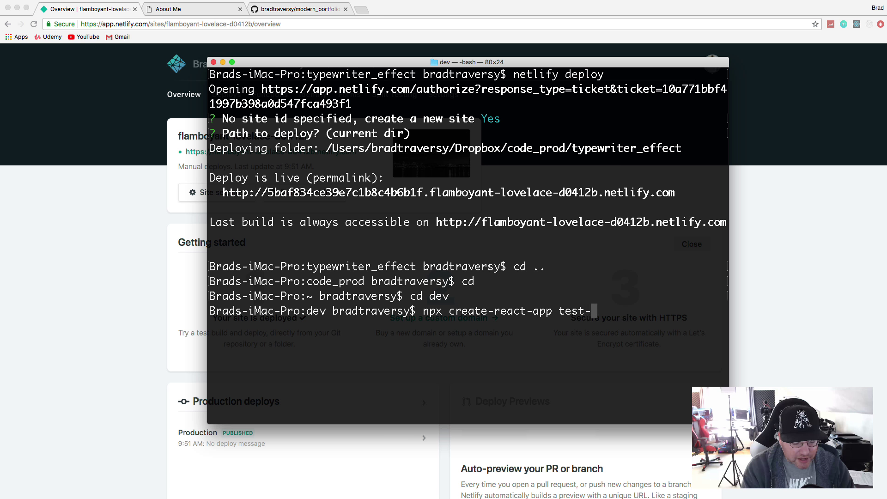
key("Return")
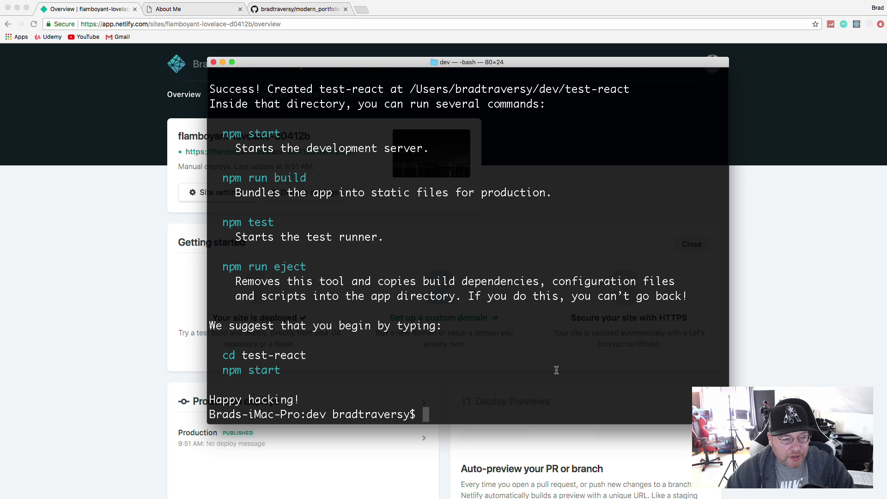
Clear the terminal and try to run npm start from the dev directory.
key("super+k")
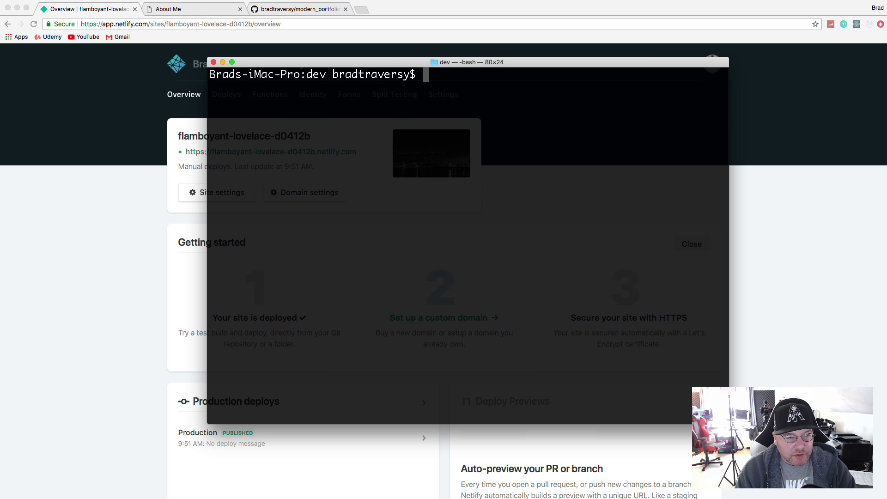
type("npm start")
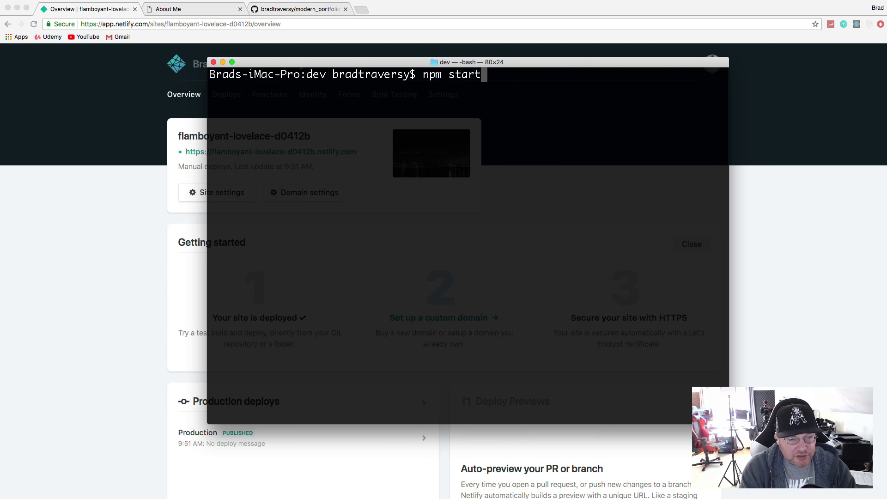
key("Return")
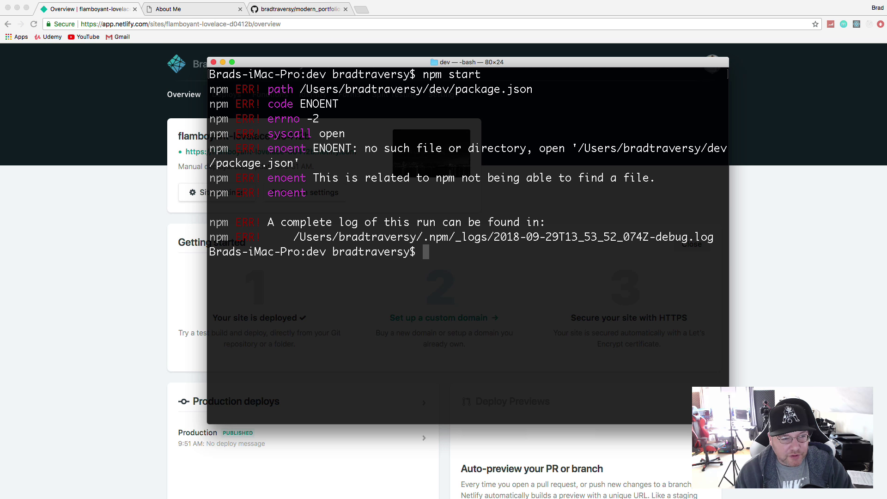
List the contents of the dev directory and move into the test-react project folder.
type("ls")
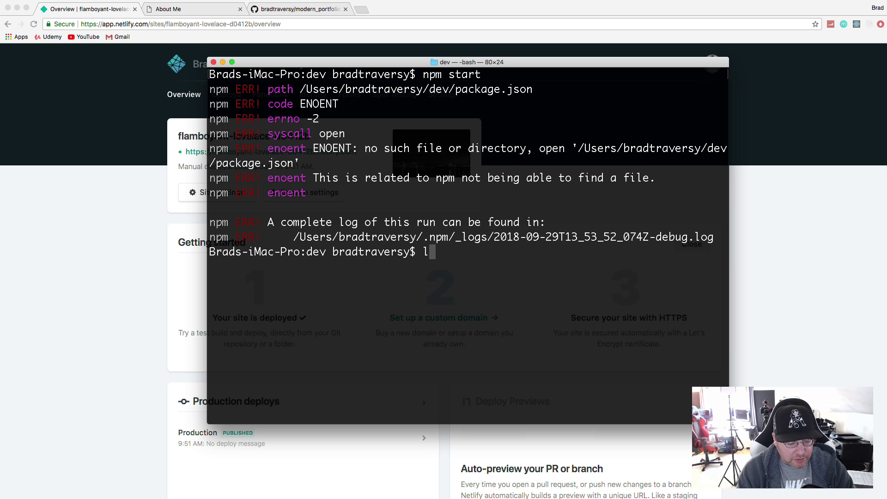
key("Return")
type("cd ")
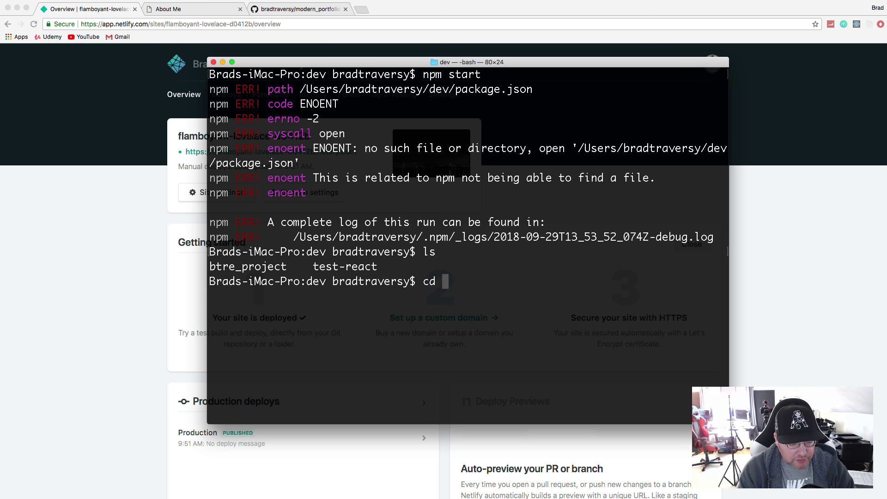
type("test-r")
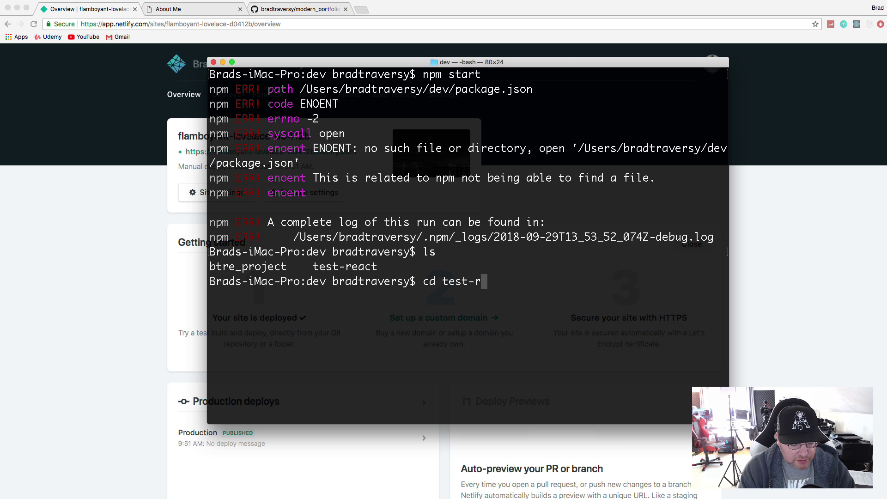
type("eact")
key("Return")
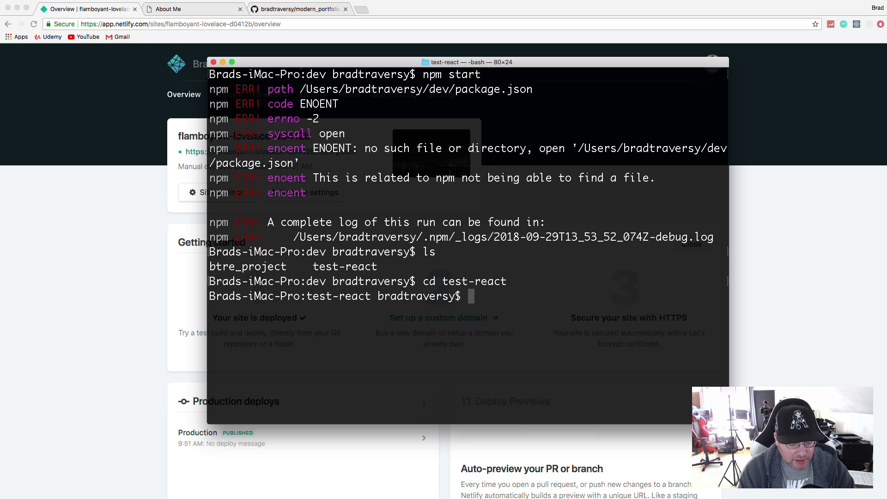
Start the React development server with npm start, check the app in the browser, and close its React App page.
type("npm start")
key("Return")
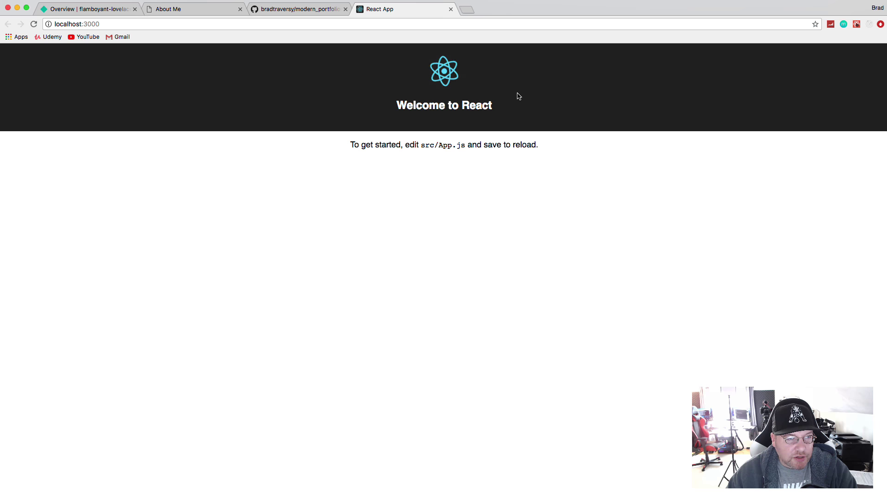
left_click(451, 9)
Return to the Terminal, stop the running development server, and clear the output.
key("super+Tab")
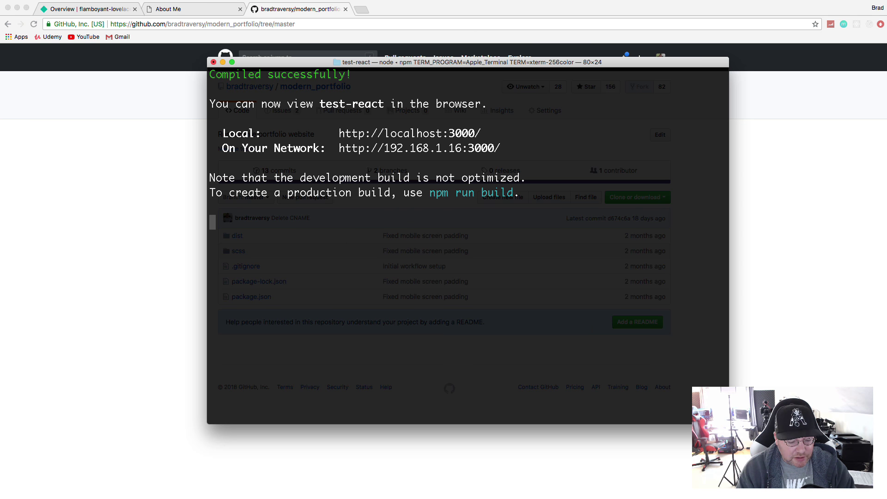
key("ctrl+c")
key("cmd+k")
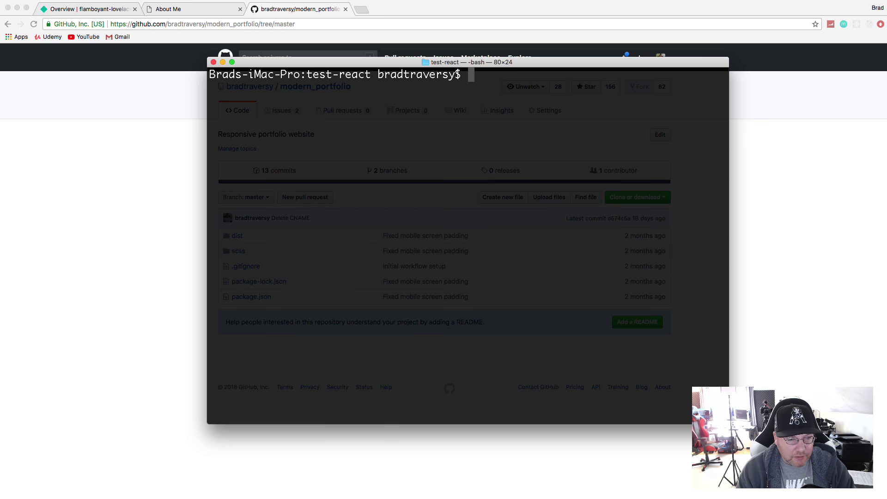
type("n")
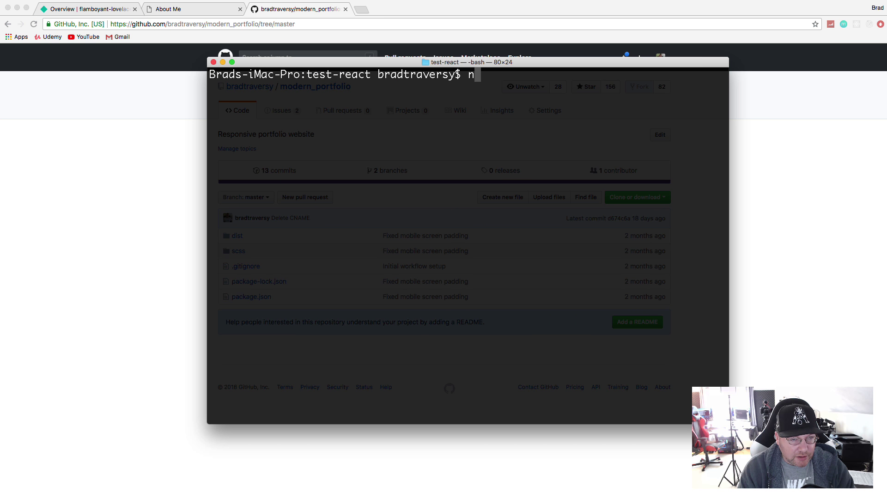
type("etlif")
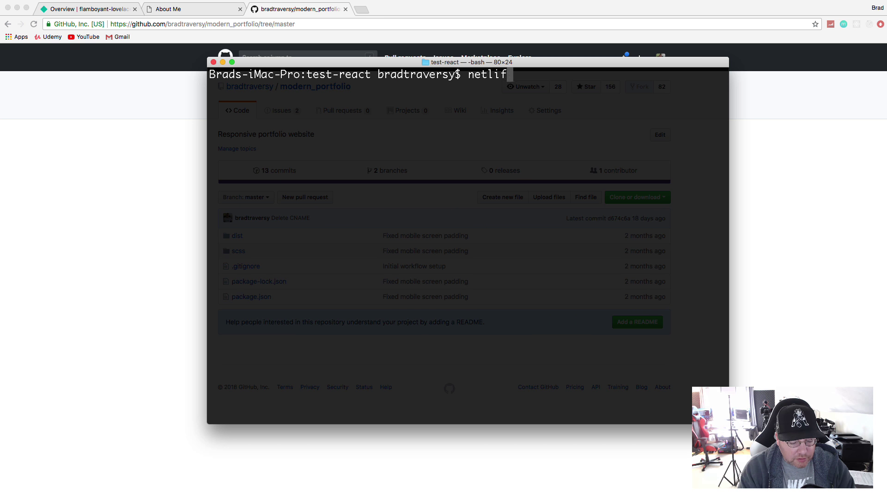
type("y deplo")
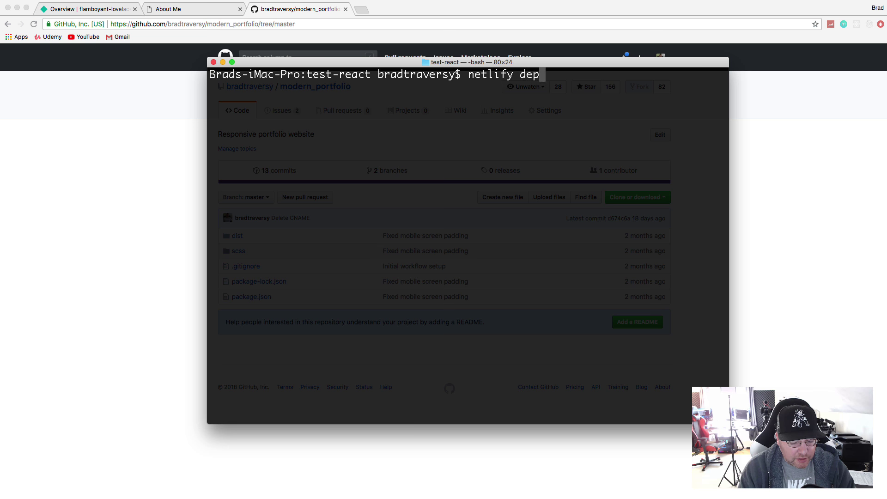
key("BackSpace")
key("BackSpace")
key("BackSpace")
key("BackSpace")
key("BackSpace")
key("BackSpace")
key("BackSpace")
key("BackSpace")
key("BackSpace")
key("BackSpace")
key("BackSpace")
key("BackSpace")
key("BackSpace")
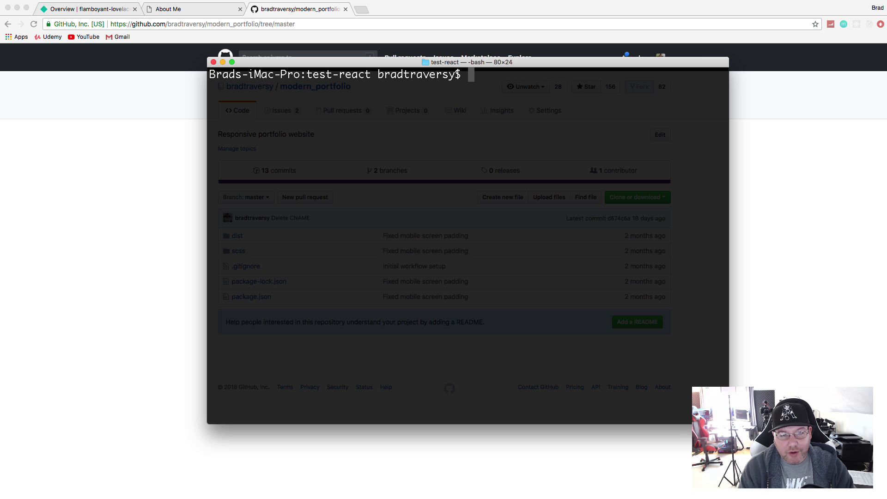
List the test-react project files and create a production build with npm run build.
type("ls")
key("Return")
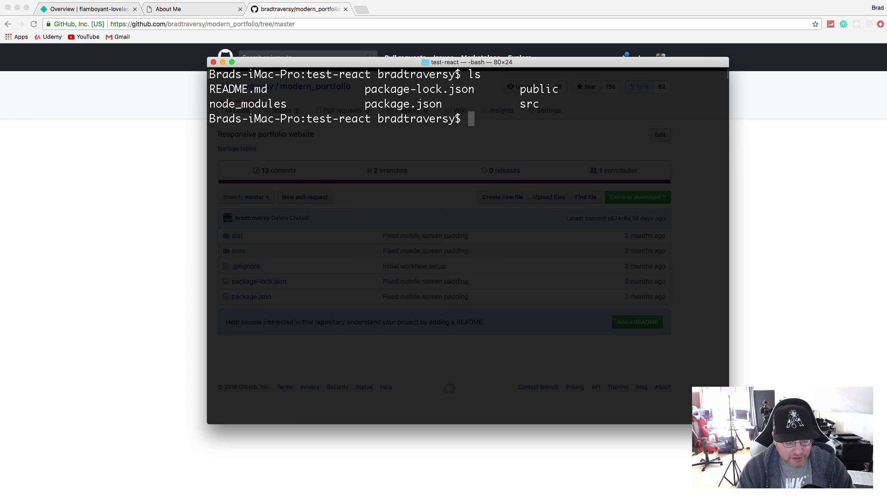
type("npm run b")
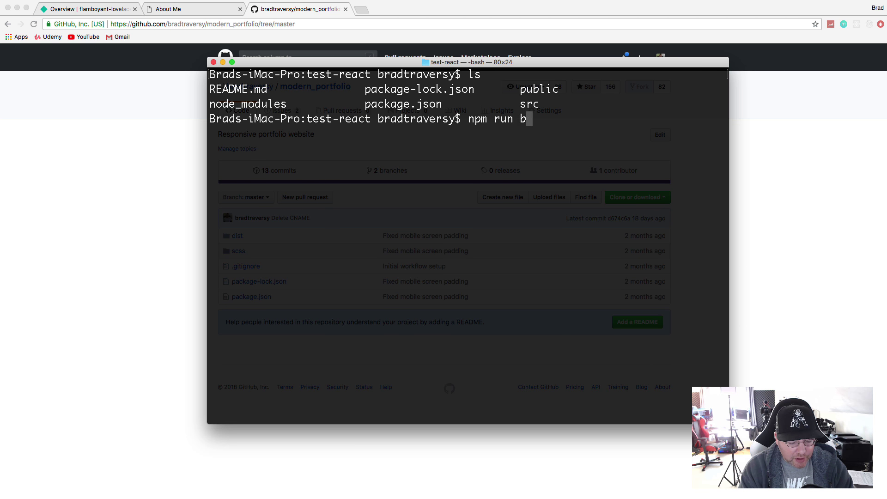
type("uild")
key("Return")
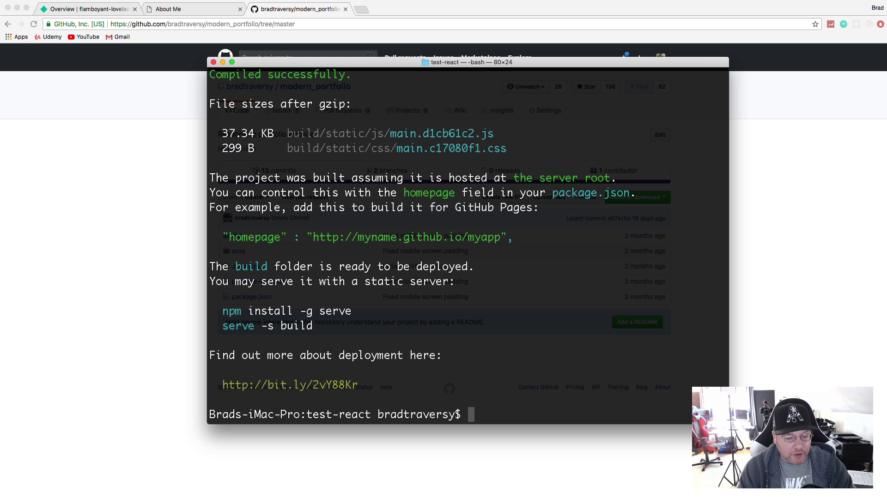
List the contents of the test-react project folder and of its build folder.
type("sl")
key("BackSpace")
key("BackSpace")
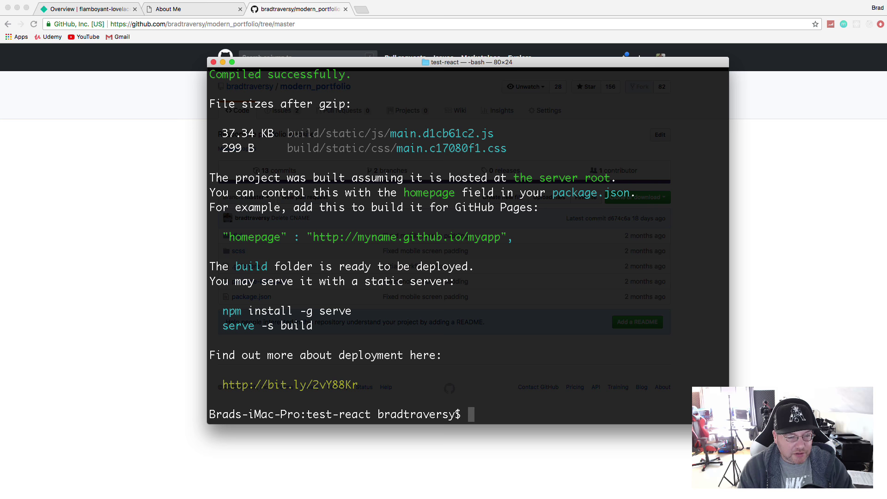
type("ls")
key("Return")
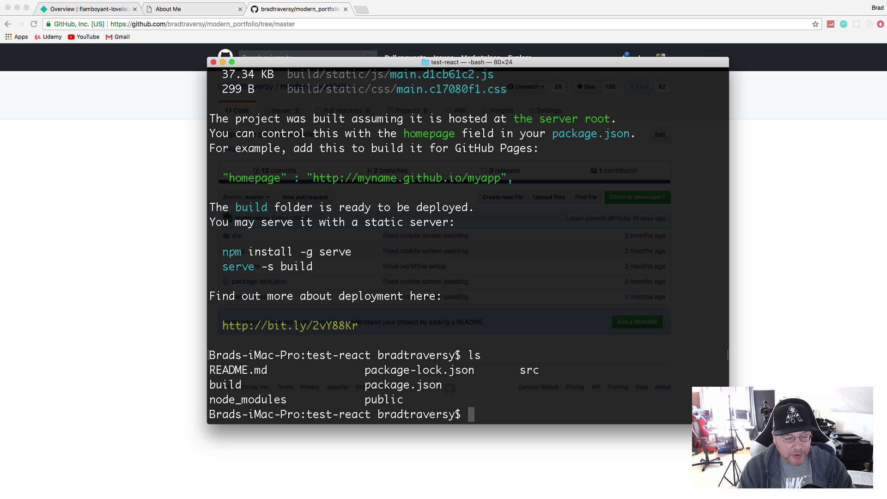
type("ls buil")
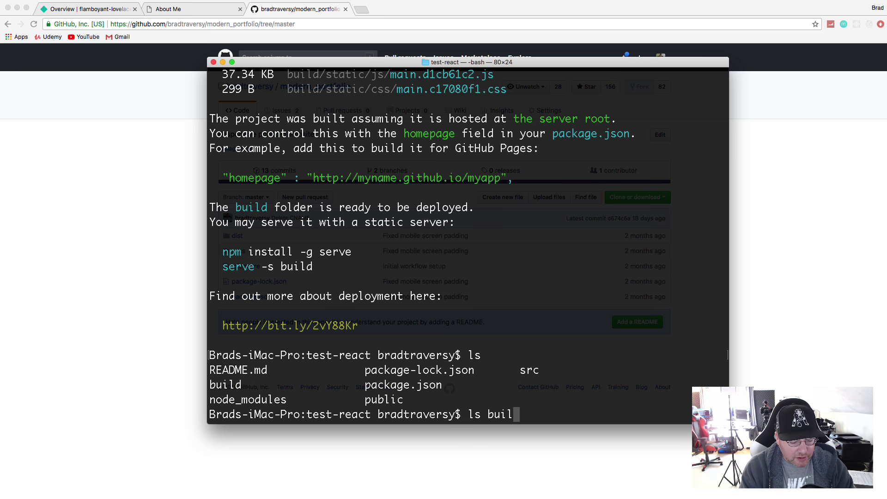
type("d")
key("Return")
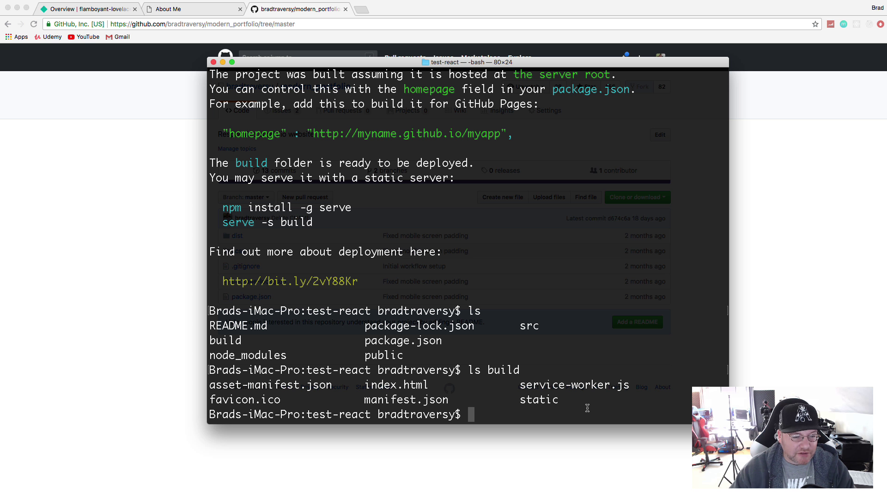
Clear the output and run netlify deploy, creating a new site with build as the path to deploy.
key("super+k")
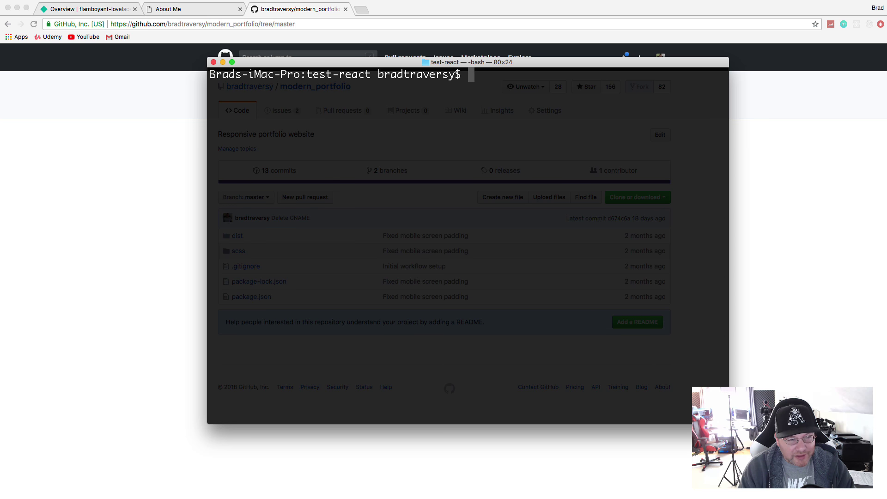
type("net")
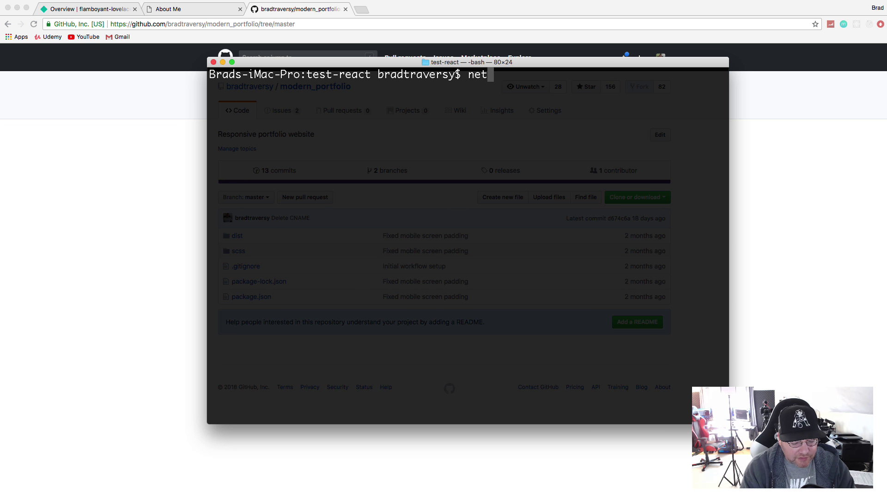
type("lify deploy")
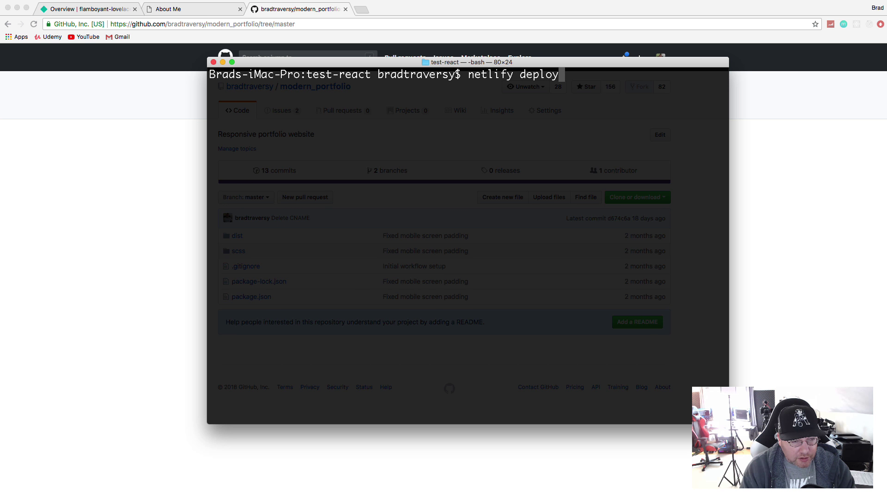
key("Return")
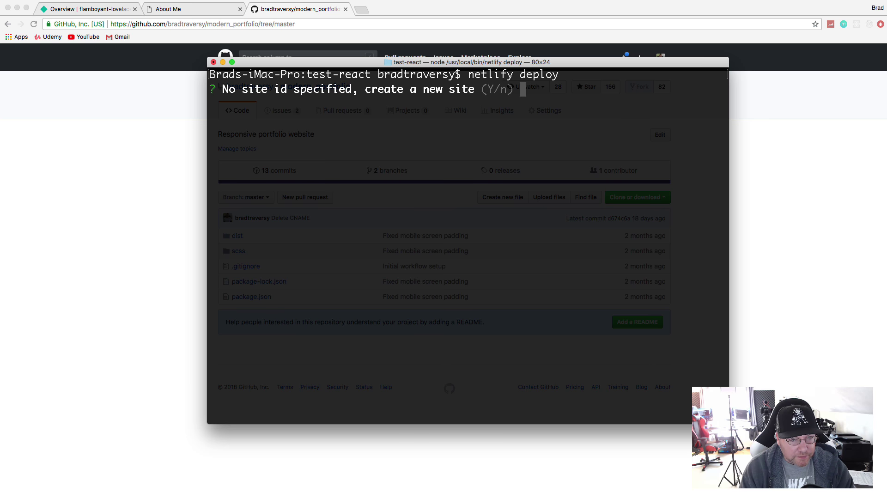
type("y")
key("Return")
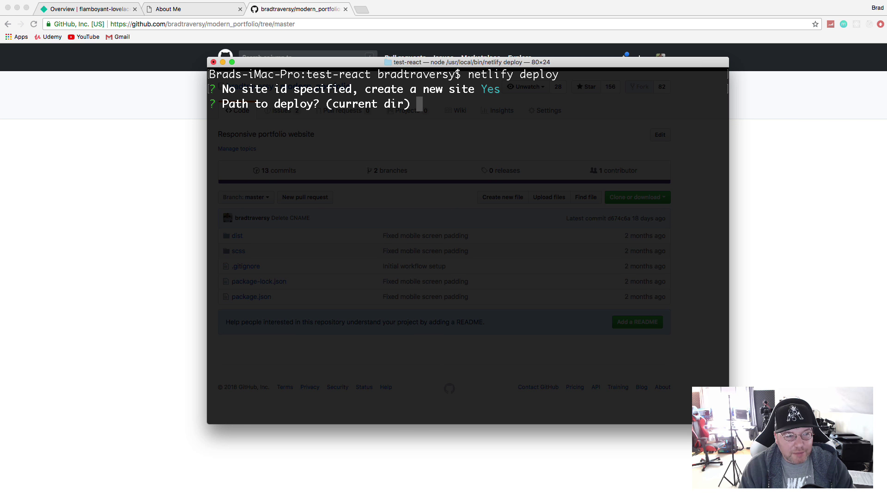
type("build")
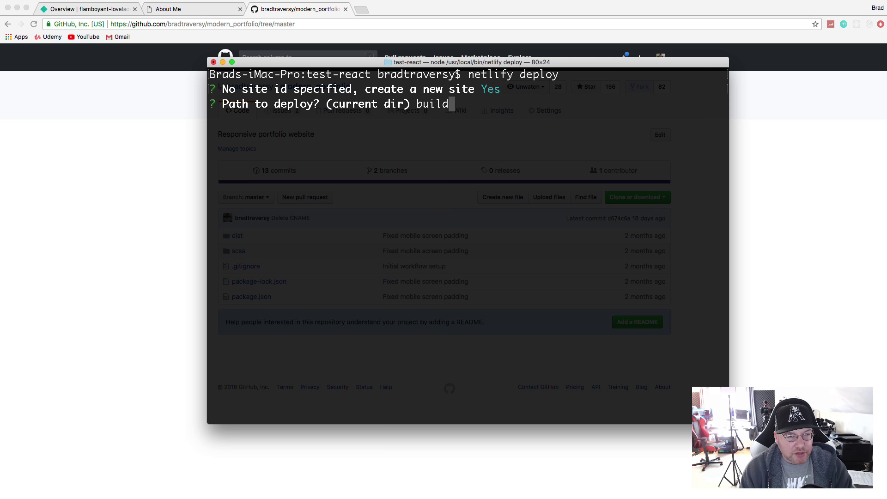
key("Return")
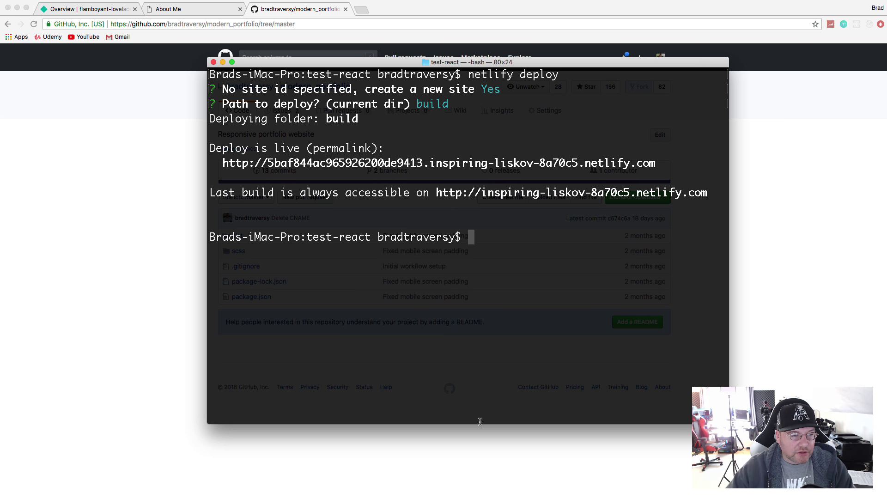
Switch to Chrome, refresh the Netlify sites list, and open the inspiring-liskov-8a70c5 site and its live URL.
left_click(113, 81)
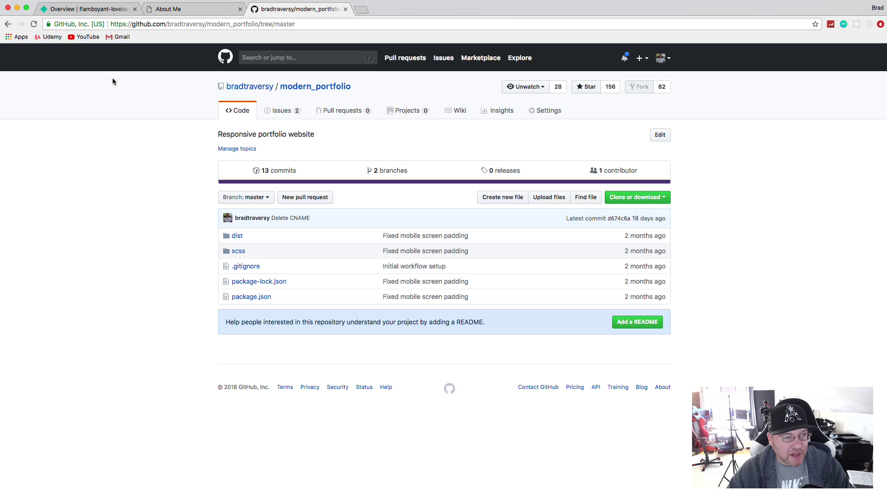
left_click(69, 7)
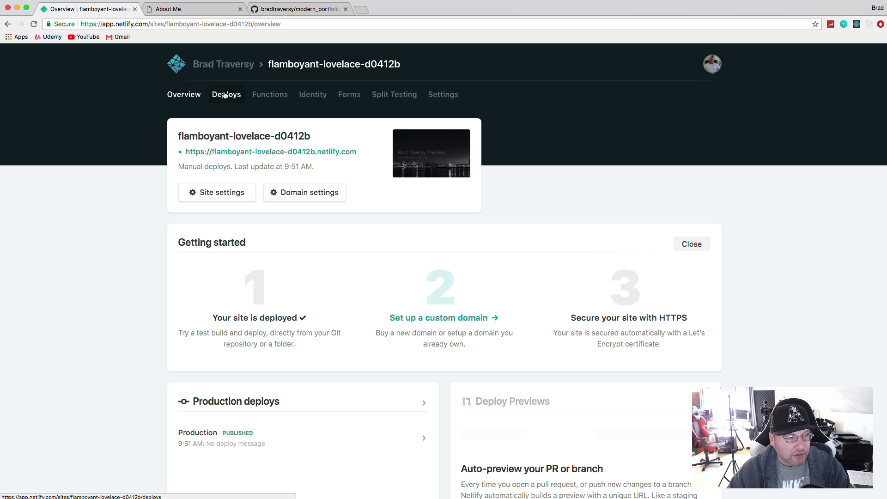
left_click(223, 64)
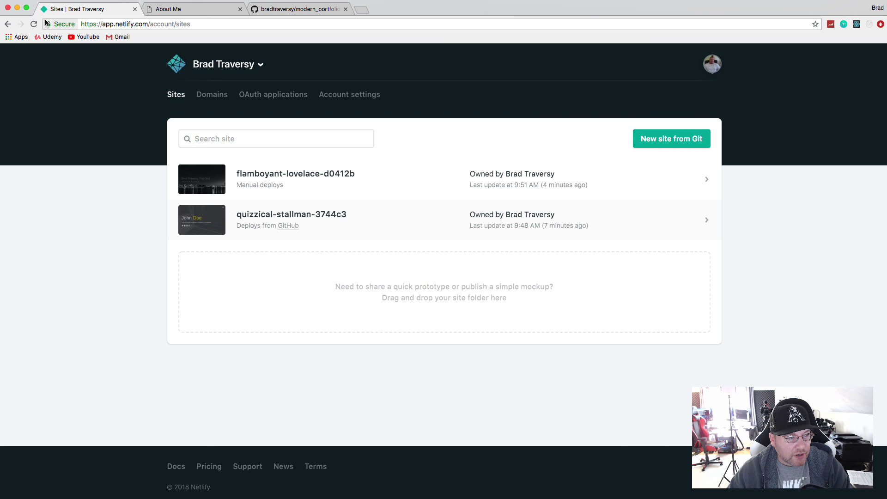
left_click(34, 24)
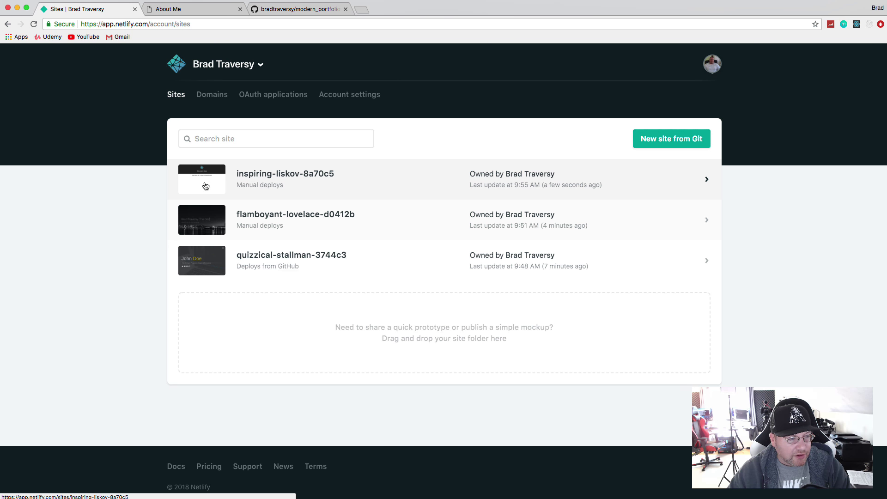
left_click(274, 175)
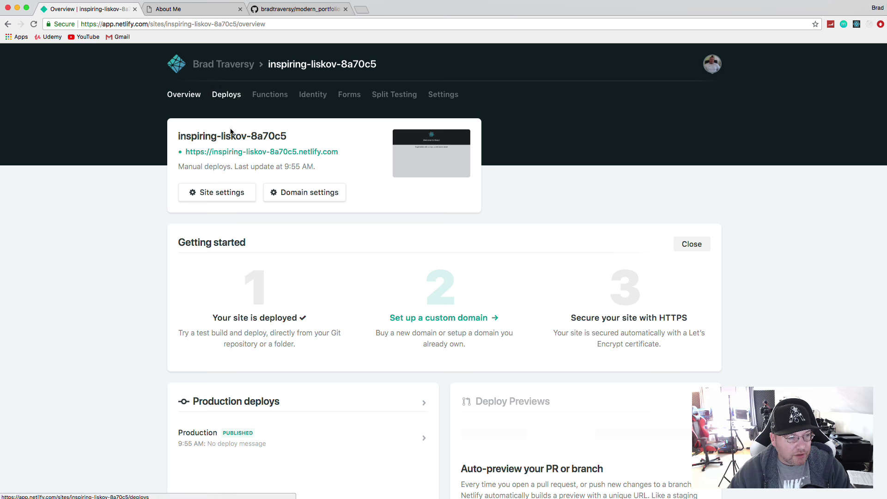
left_click(233, 150)
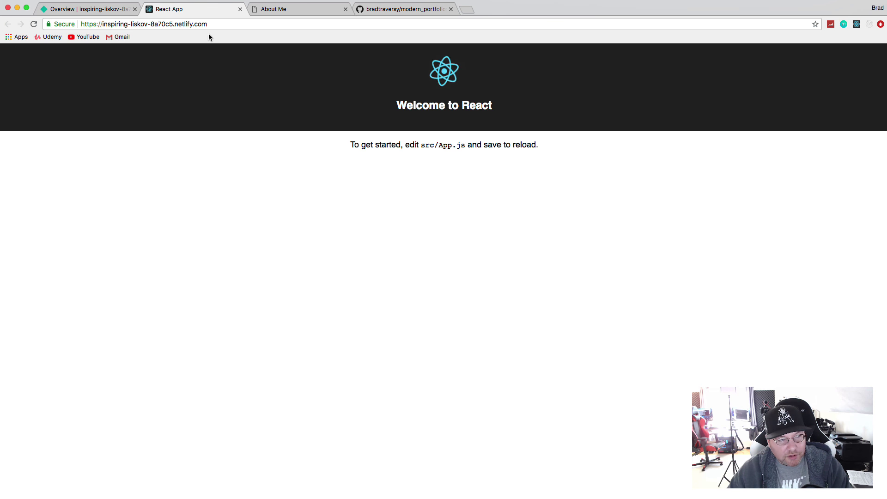
Append /users to the deployed React app's address without loading it.
left_click(222, 24)
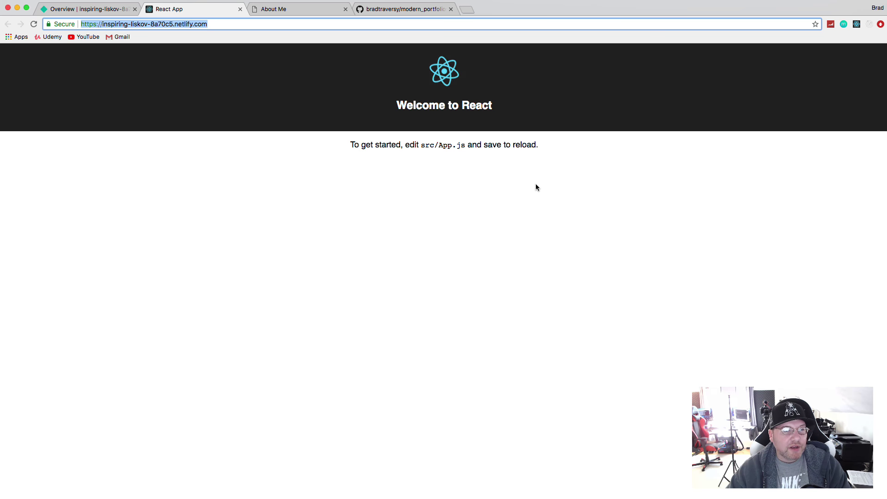
left_click(553, 221)
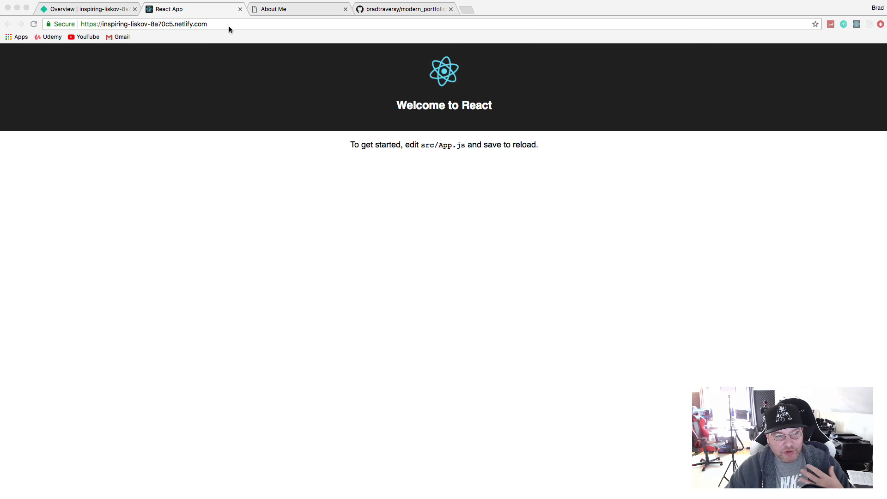
left_click(245, 22)
left_click(280, 25)
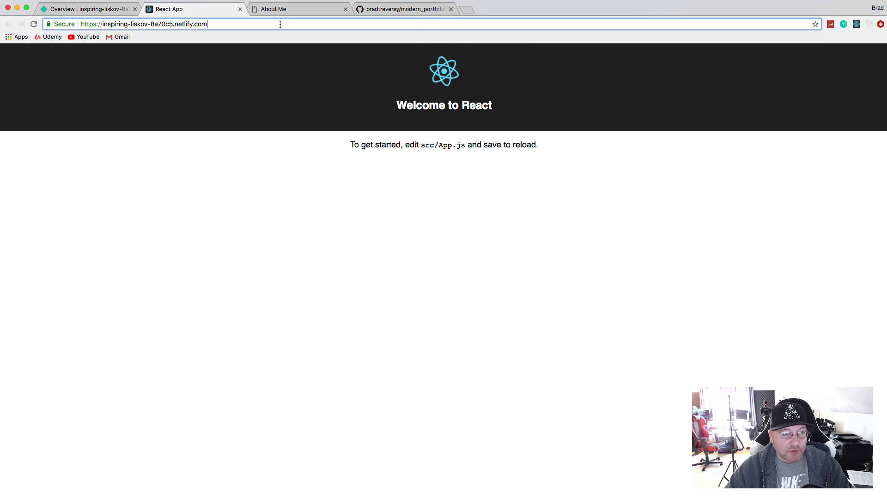
type("/users")
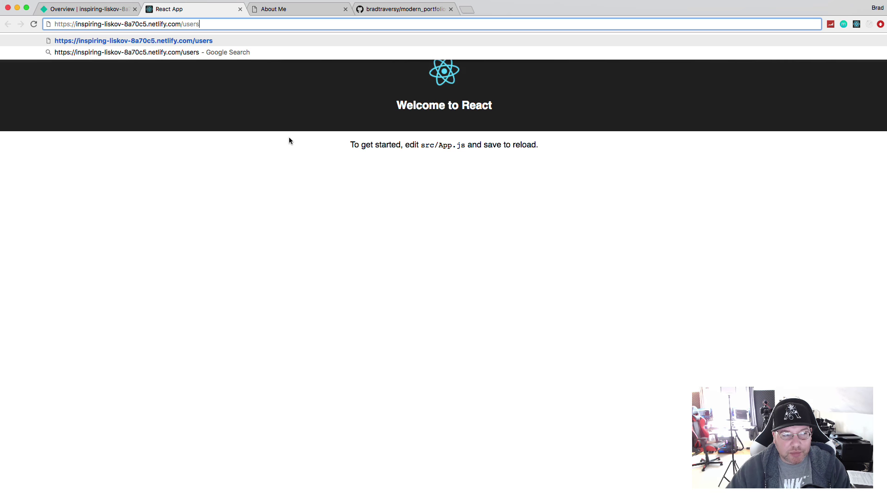
left_click(276, 134)
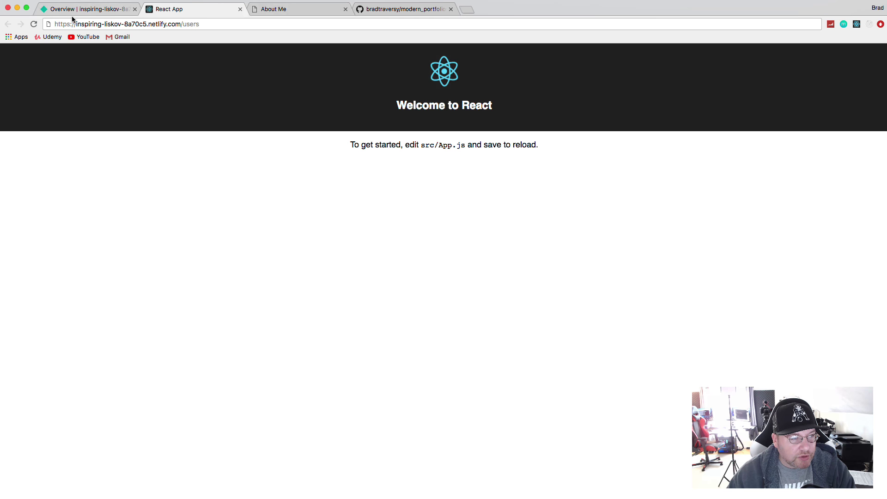
Search the web for "netlify spa domain" on a new page and open Netlify's Redirect & Rewrite Rules documentation.
left_click(463, 10)
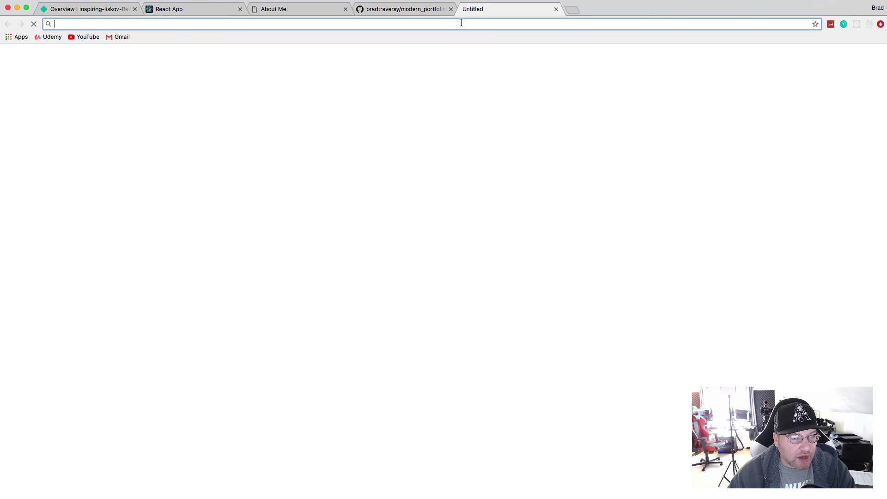
type("net")
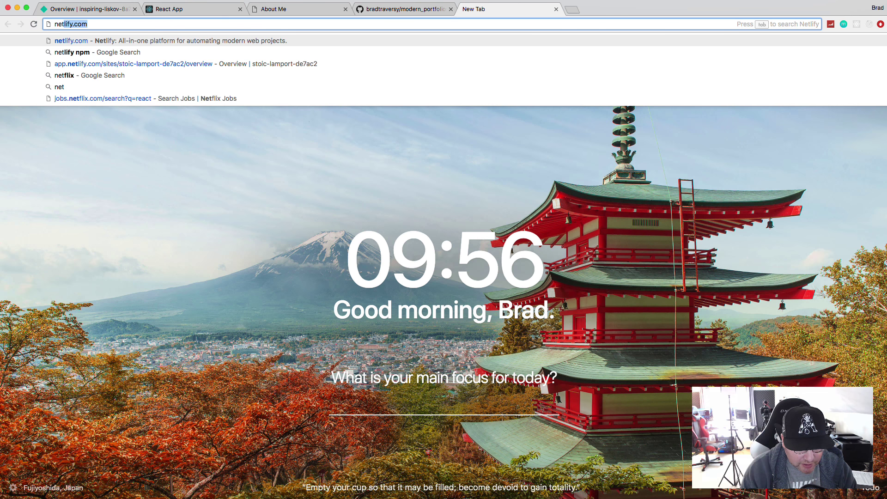
type("lify ")
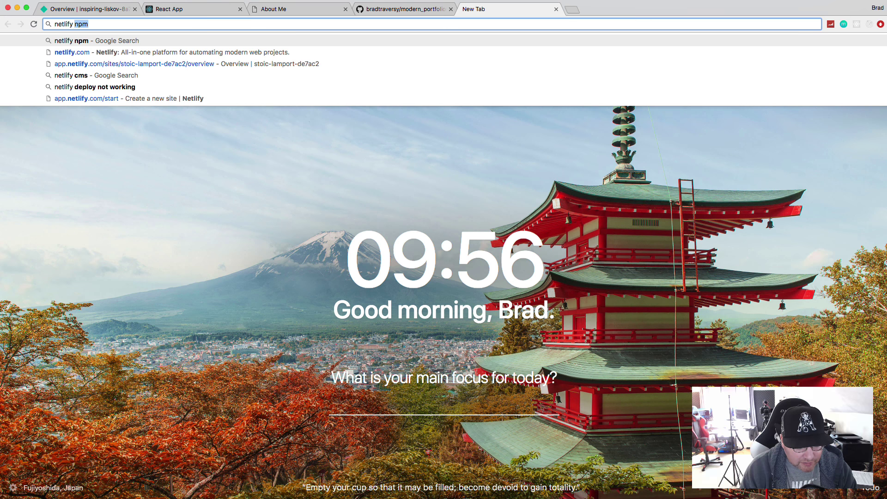
type("spa")
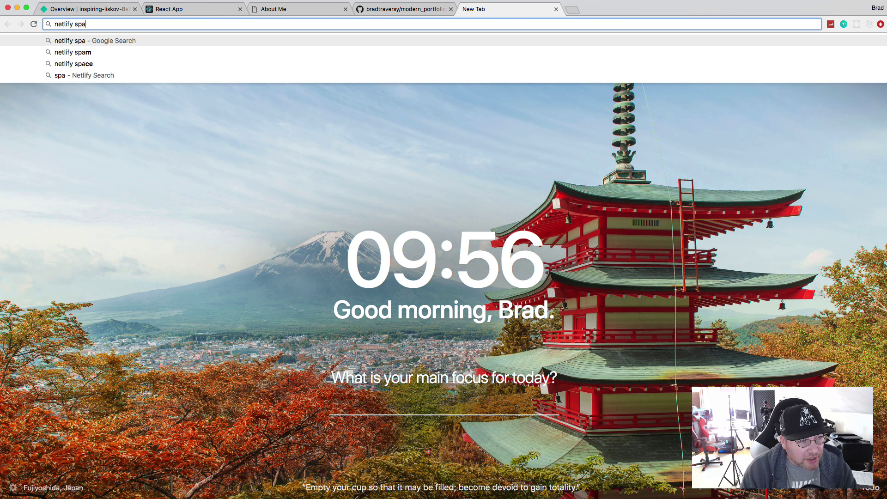
type(" domain")
key("Return")
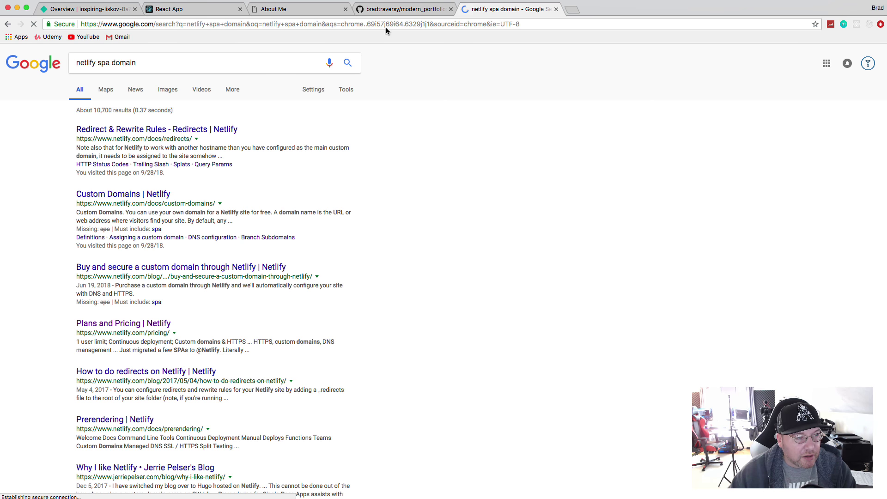
left_click(151, 131)
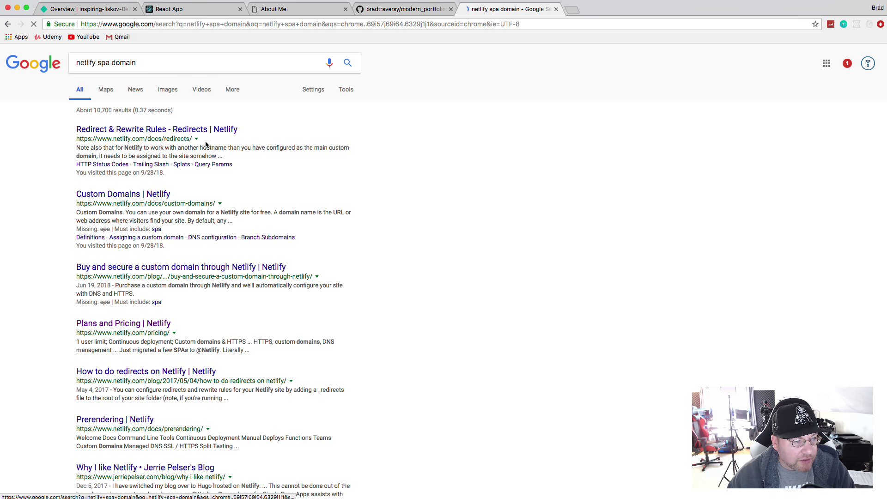
Go to the History Pushstate and Single Page Apps section and select the rewrite rule "/* /index.html 200".
scroll(322, 154, "down", 5)
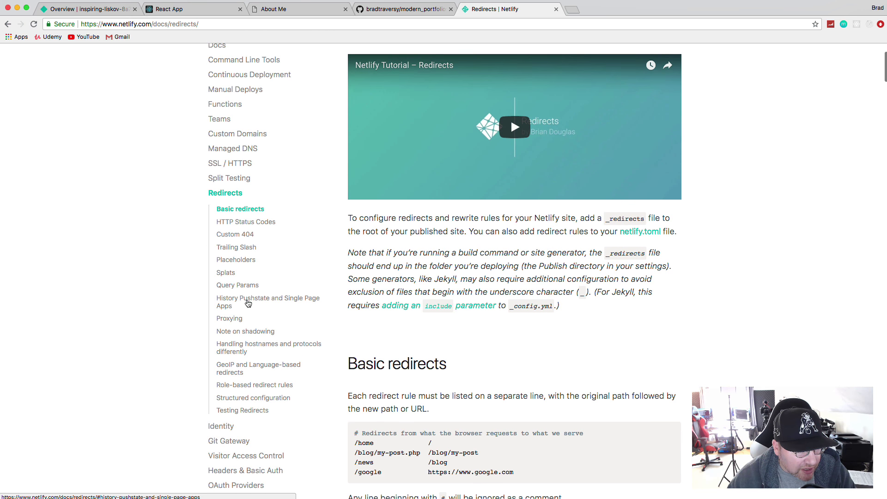
left_click(282, 303)
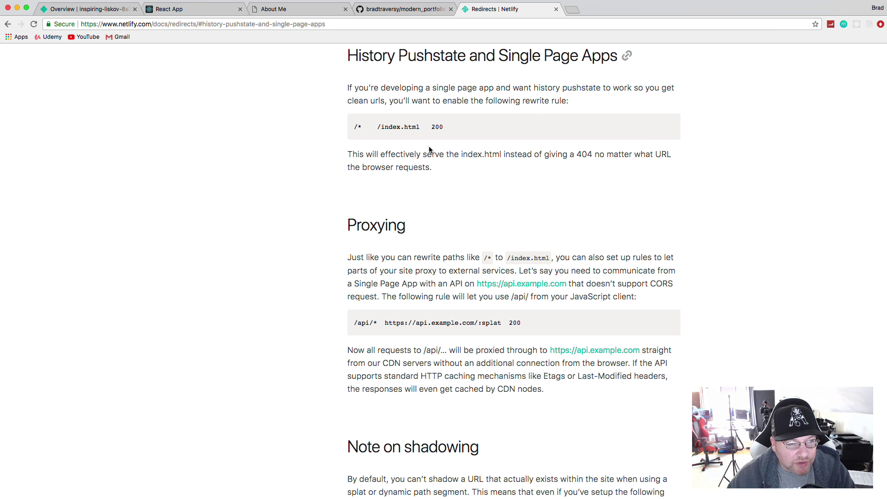
left_click_drag(354, 127, 472, 129)
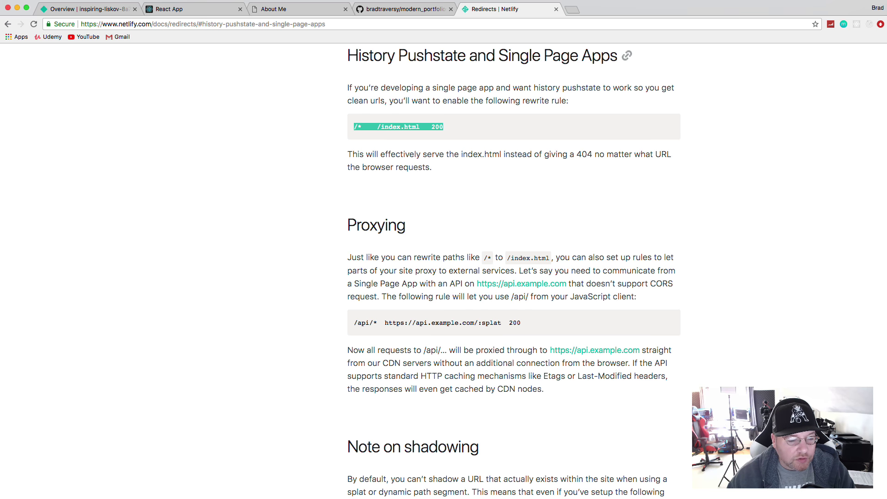
Switch to the Terminal, list the test-react project files, and change into the build folder.
key("super+Tab")
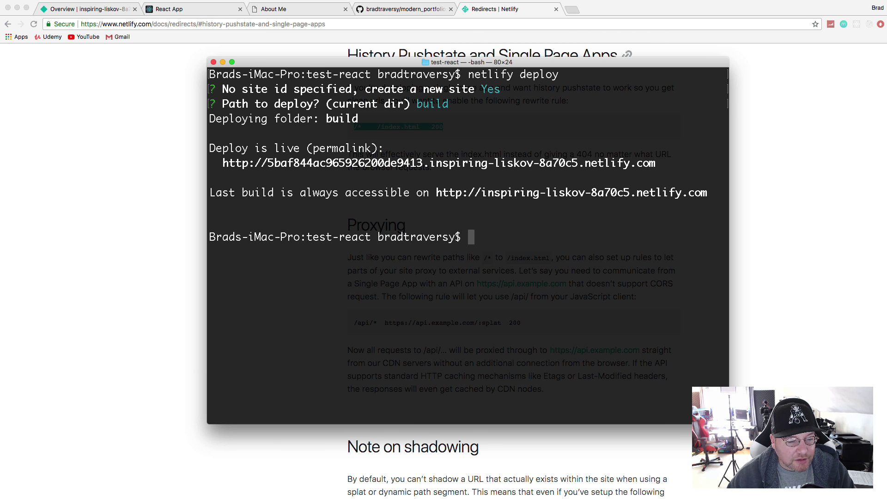
type("ls")
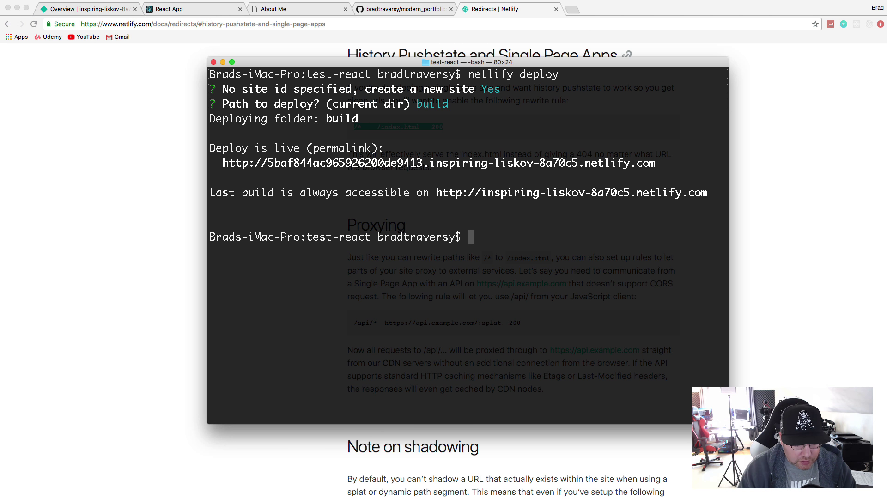
key("Return")
type("cd build")
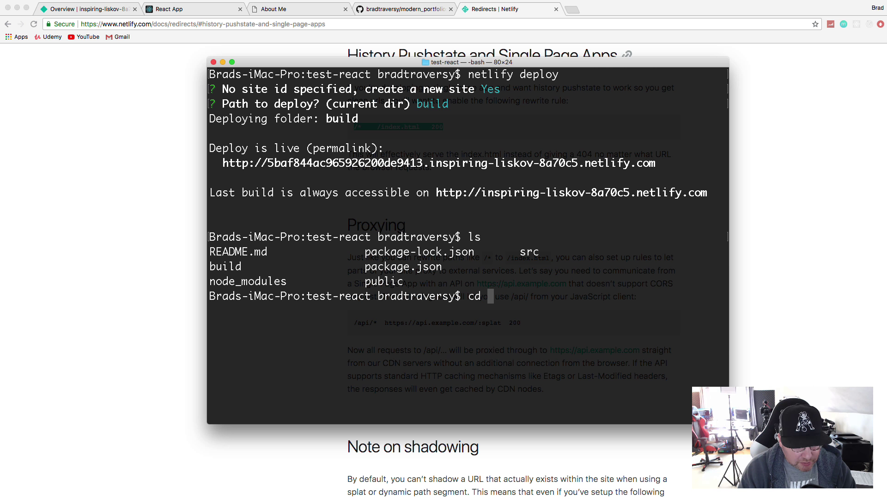
key("BackSpace")
key("BackSpace")
key("BackSpace")
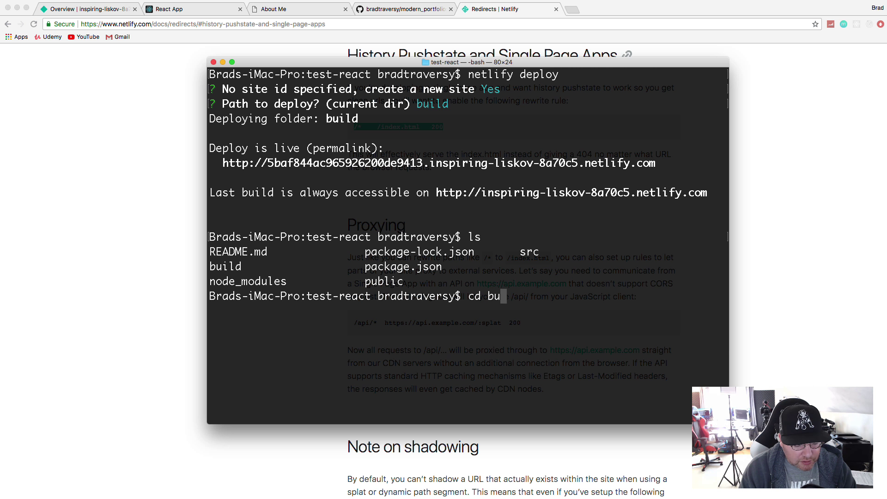
type("ild")
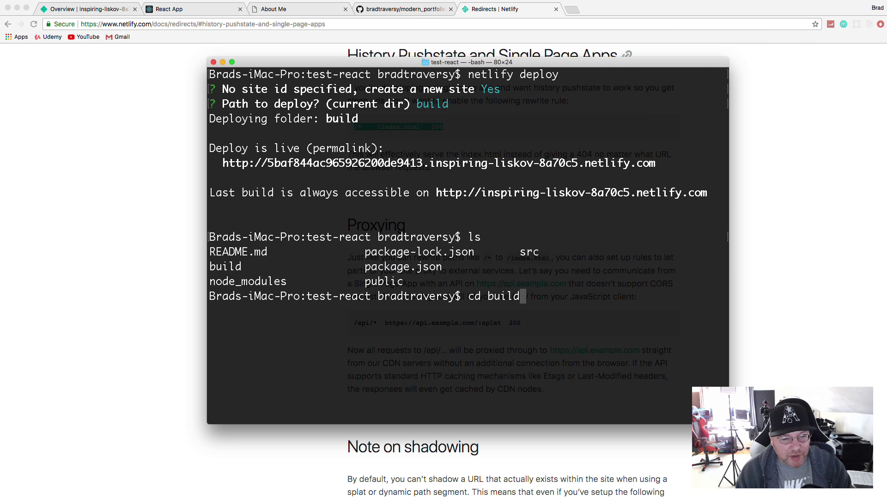
key("Return")
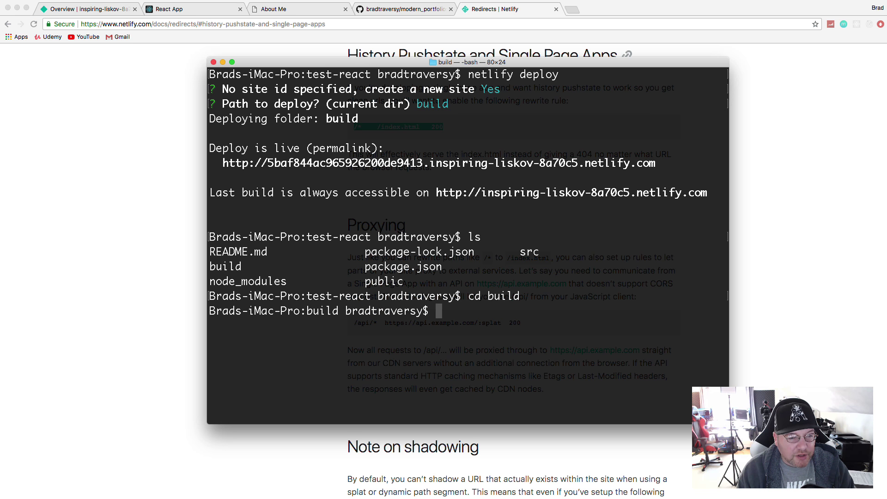
Create an empty file named _redirects in the build folder and open it in the code editor.
type("touch ")
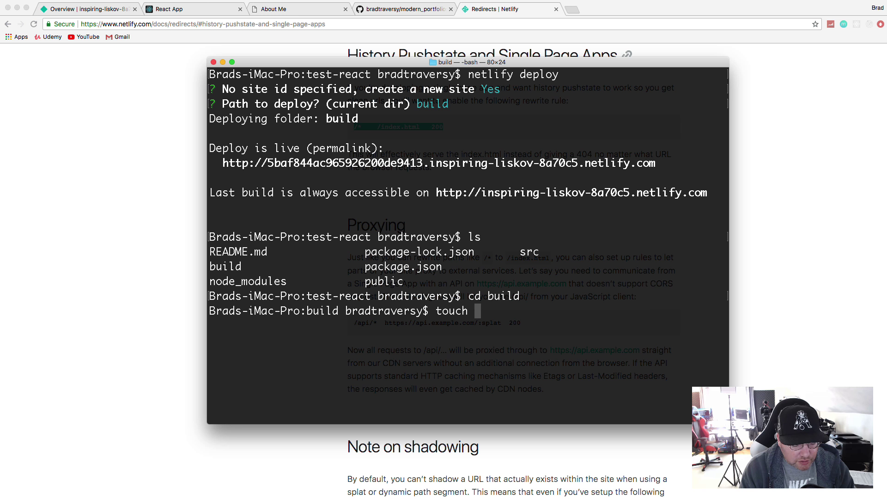
type("_redirec")
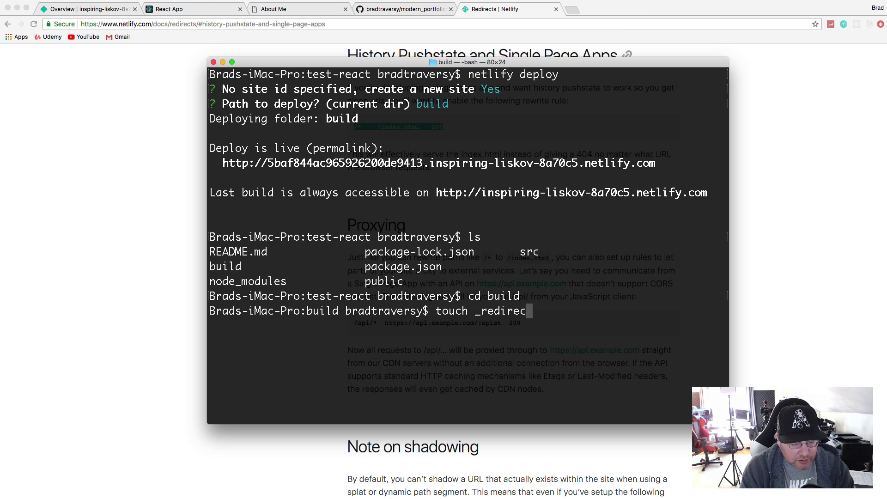
type("ts")
key("Return")
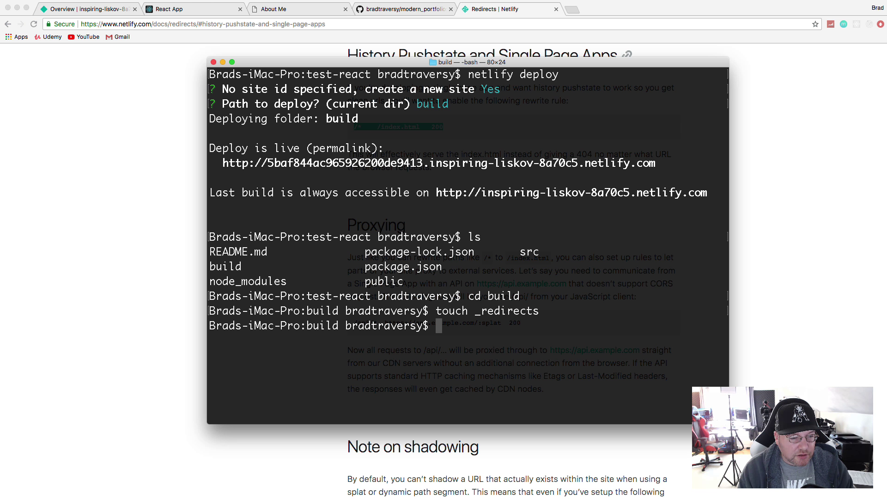
type("code ")
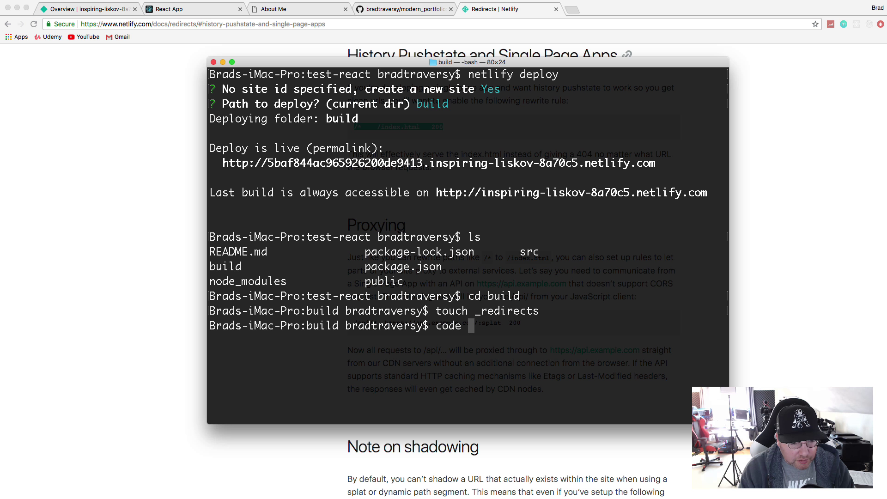
type("_redirects")
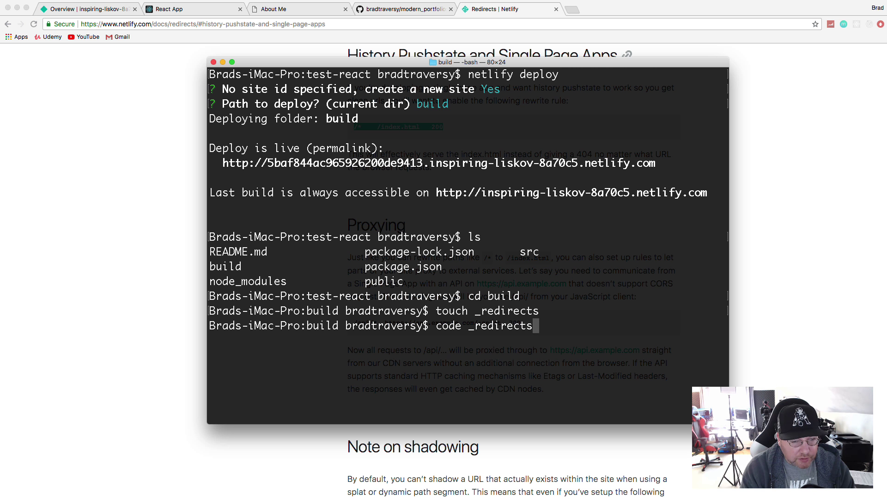
key("Return")
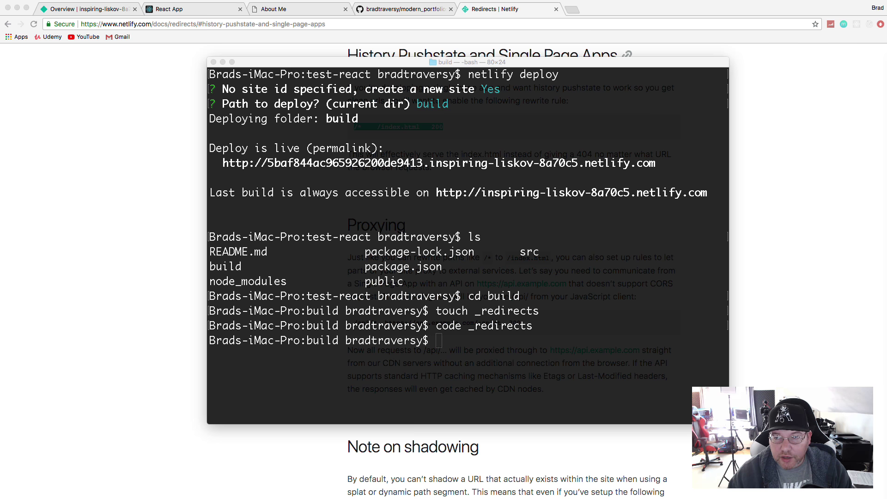
scroll(231, 70, "up", 2)
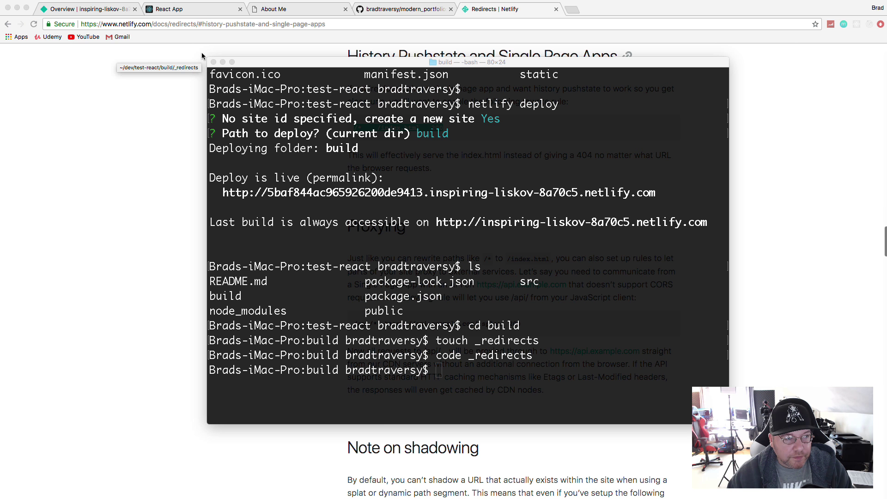
scroll(253, 68, "up", 2)
Close every other open file, including _alerts.html, settings.py, views.py and urls.py, keeping only _redirects, and reposition the editor window.
left_click_drag(254, 69, 98, 95)
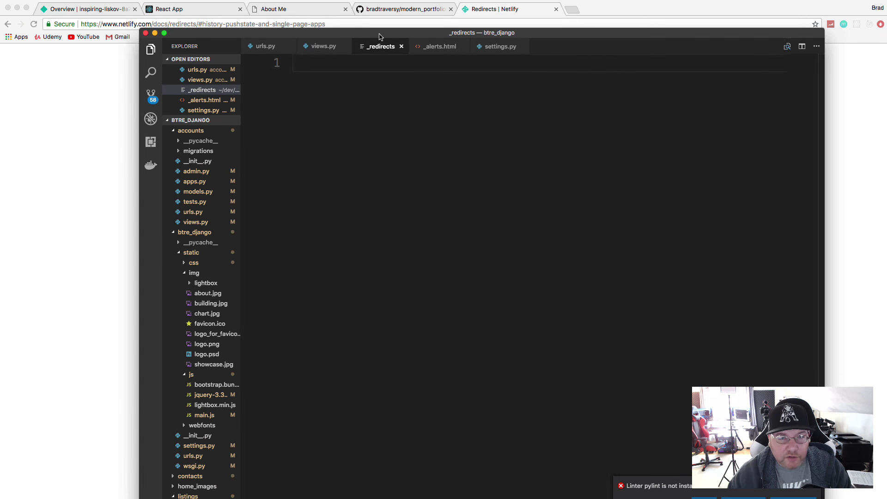
left_click(428, 44)
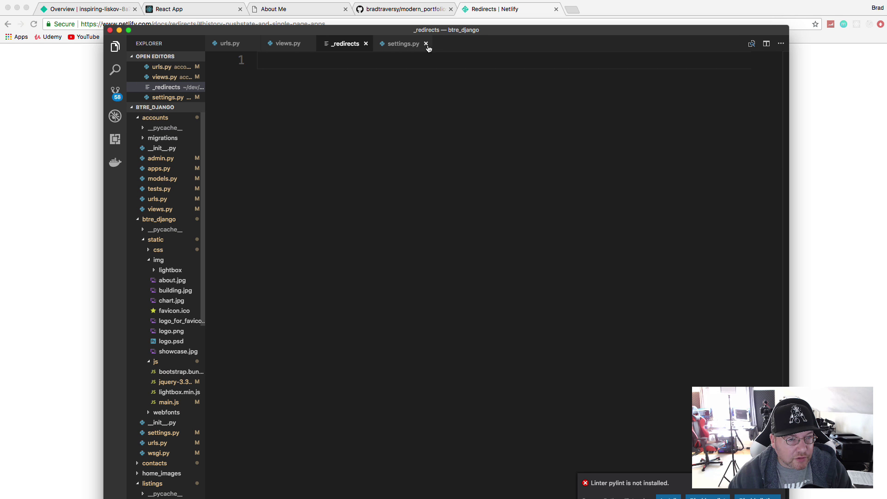
left_click(425, 44)
left_click(310, 44)
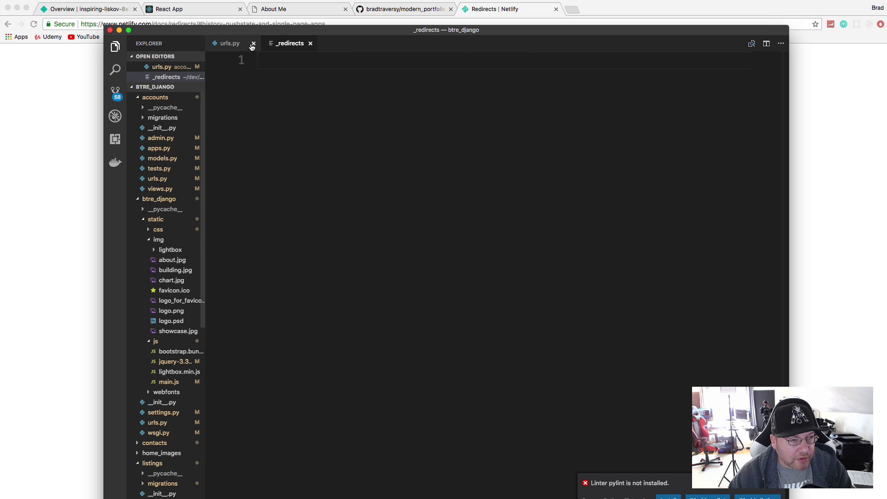
left_click(253, 43)
left_click_drag(396, 31, 352, 11)
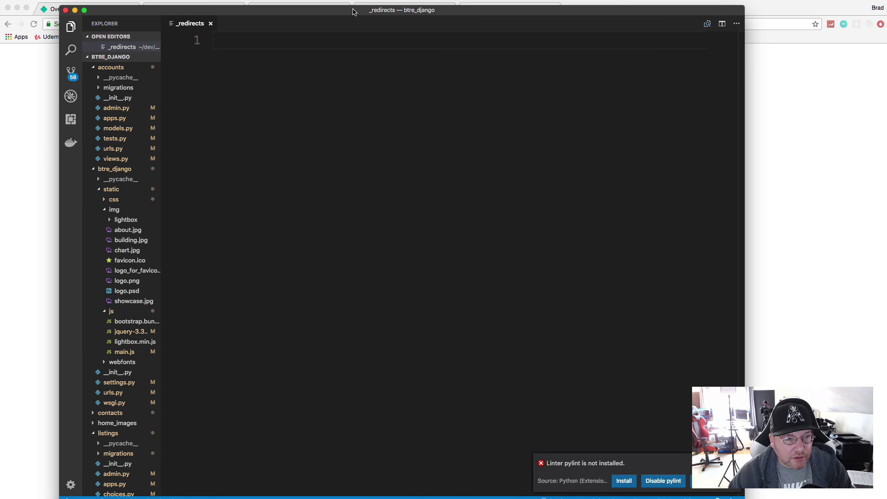
Copy the rewrite rule "/* /index.html 200" from the Netlify documentation into the _redirects file and save it.
left_click(806, 88)
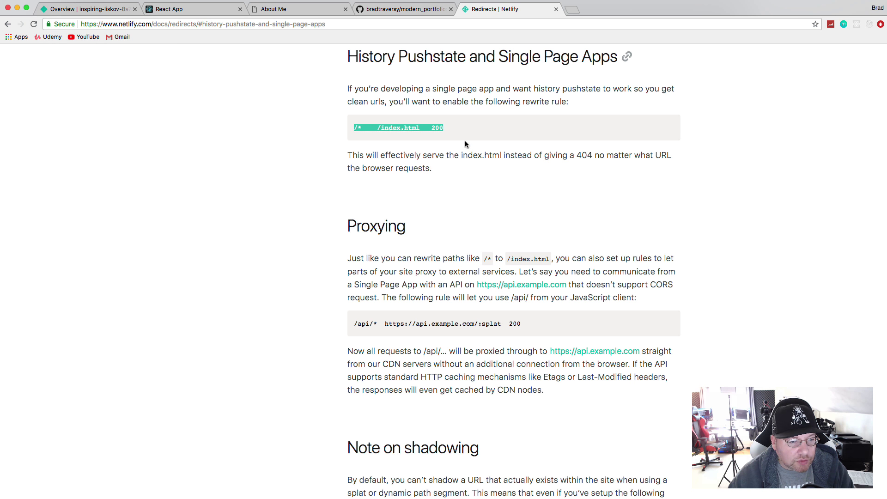
right_click(430, 129)
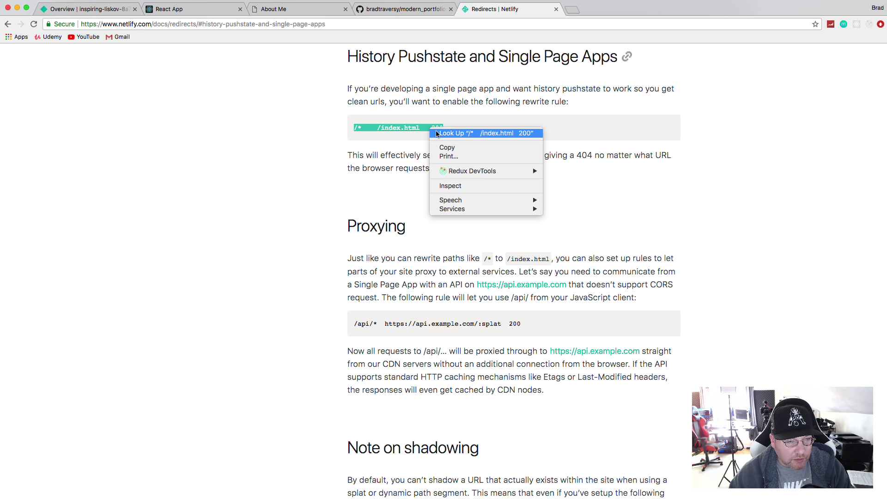
left_click(441, 147)
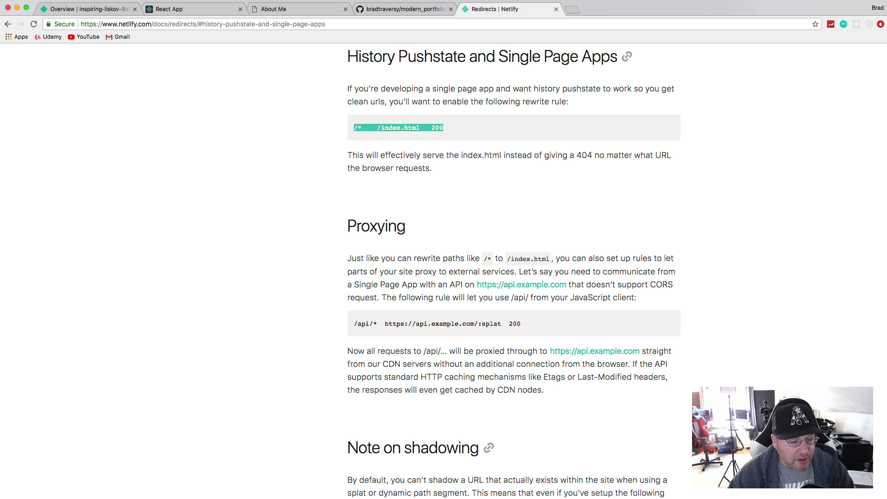
key("super+Tab")
type("/*    /index.html   200")
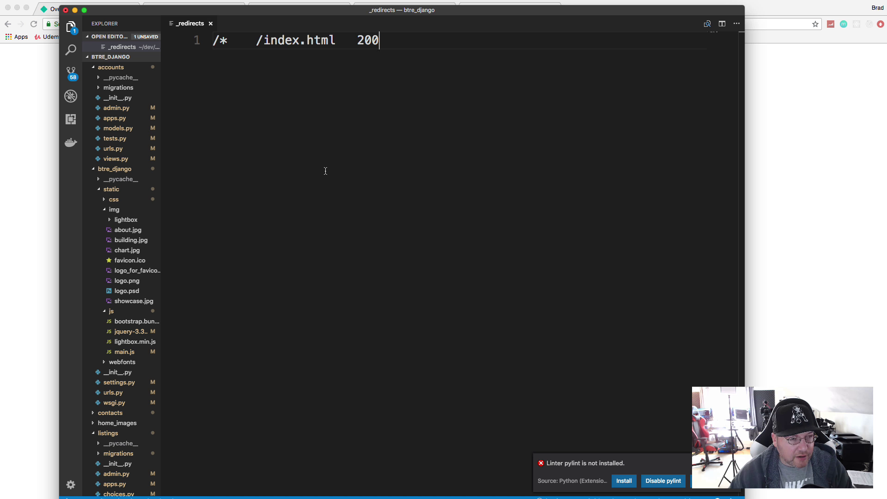
key("super+s")
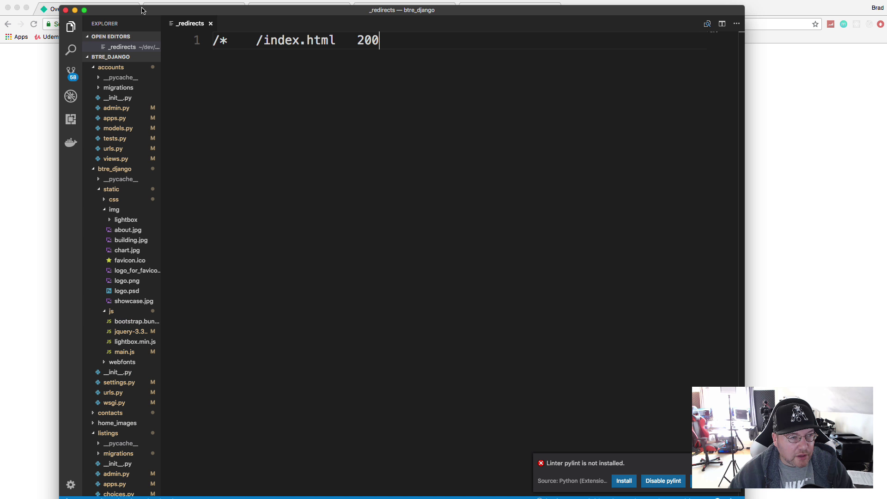
Switch back to the Terminal at the build folder's command prompt.
key("super+Tab")
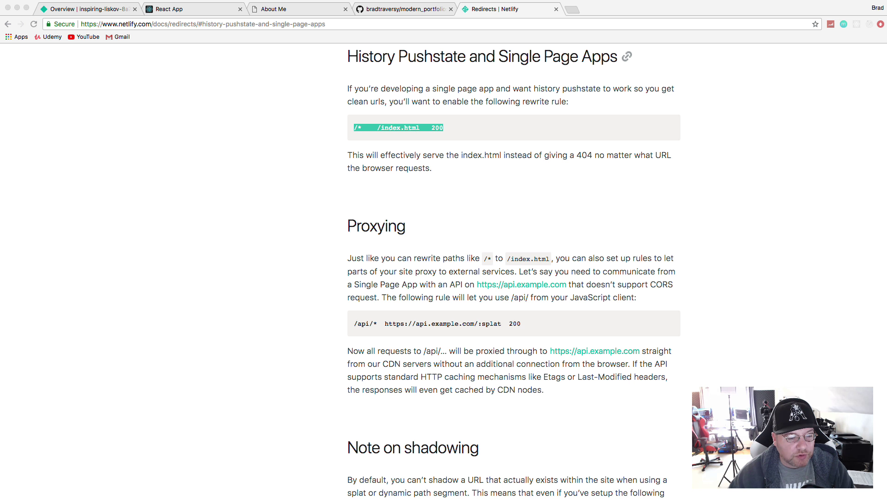
key("super+Tab")
scroll(621, 373, "down", 2)
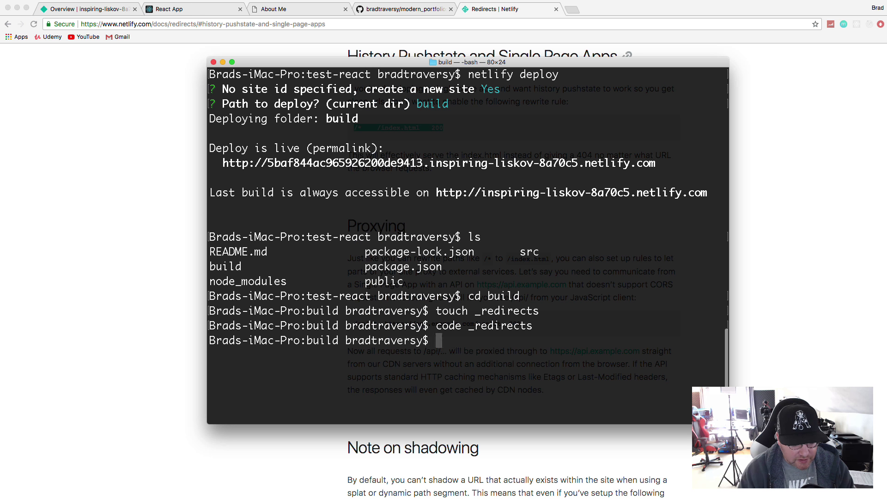
type("netlify deplo")
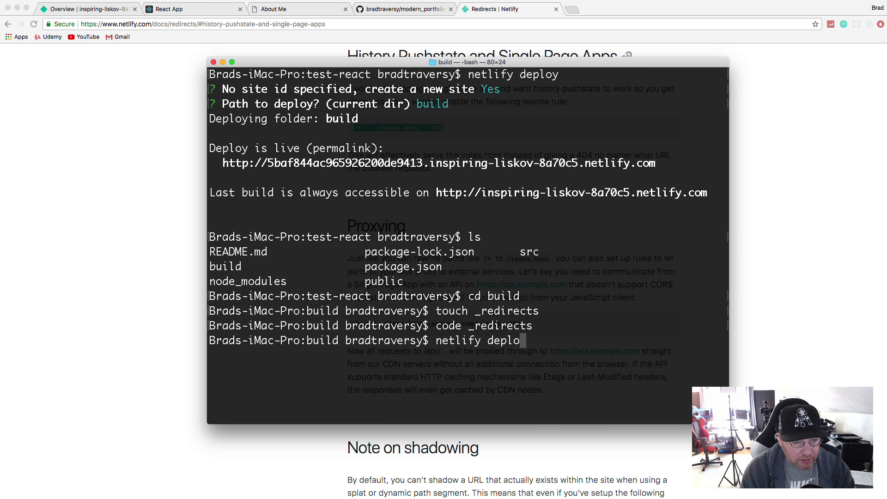
type("y")
key("Return")
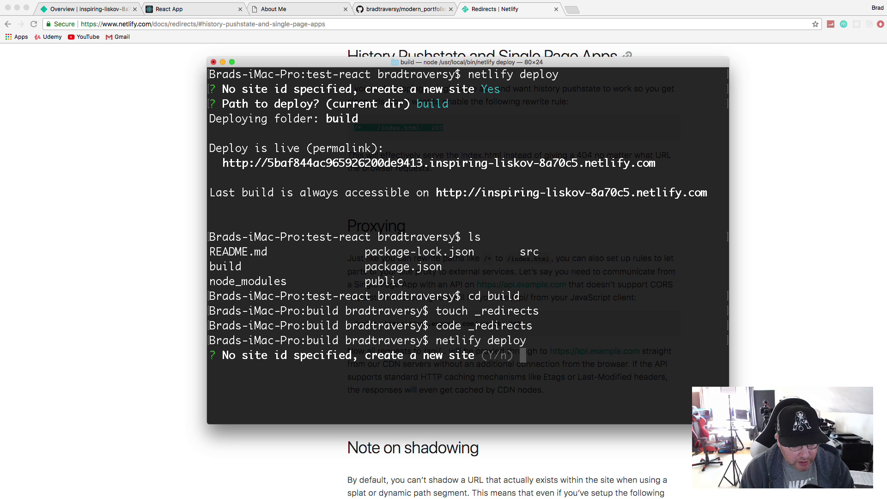
key("ctrl+c")
key("Return")
key("Return")
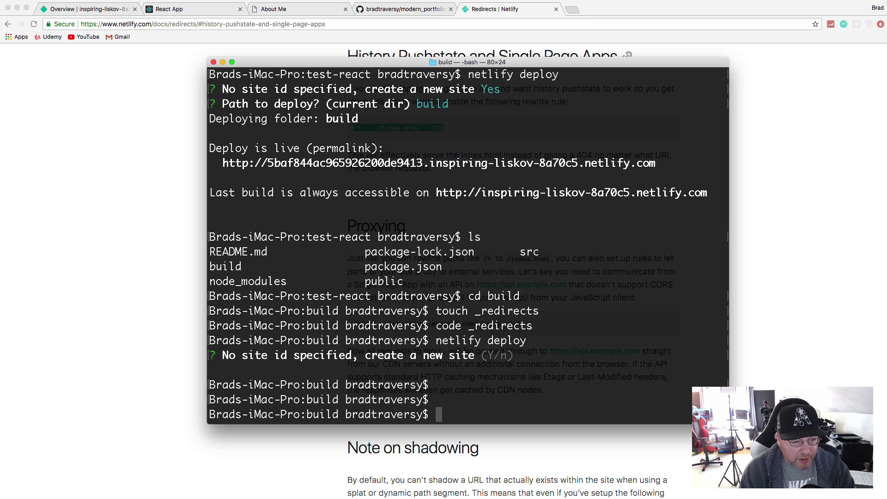
Return to the parent test-react folder and redeploy the React app with "netlify deploy".
type("cd ..")
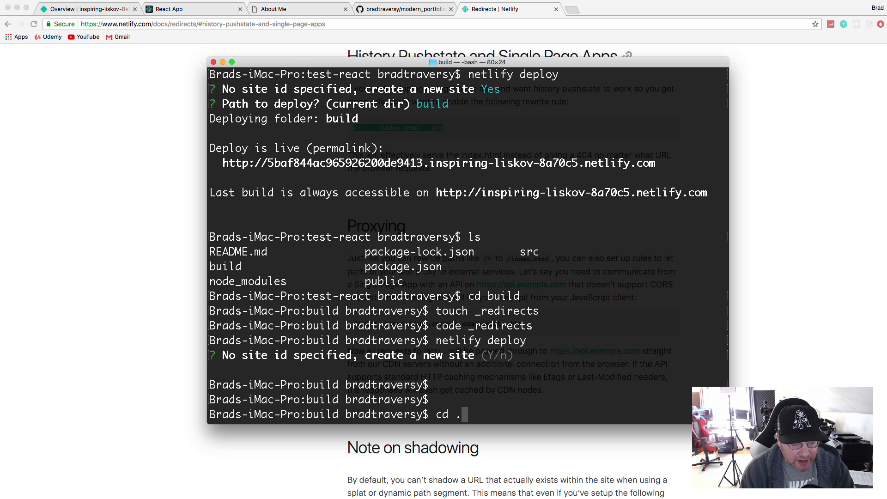
key("Return")
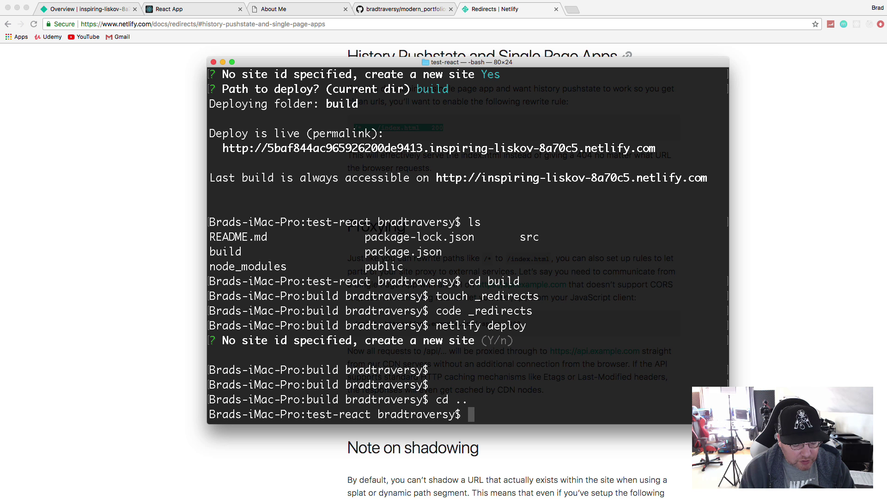
key("Up")
key("Up")
key("Return")
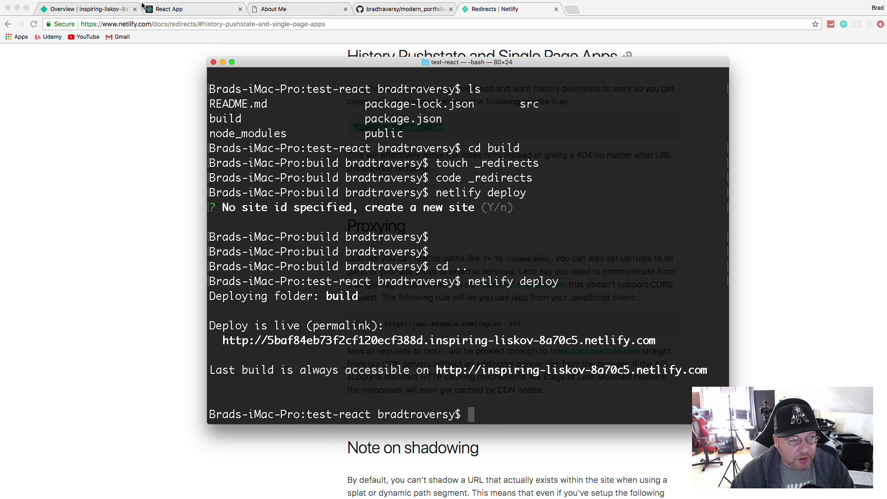
Switch to the browser, refresh the Netlify overview of inspiring-liskov-8a70c5, and open its live site.
left_click(75, 10)
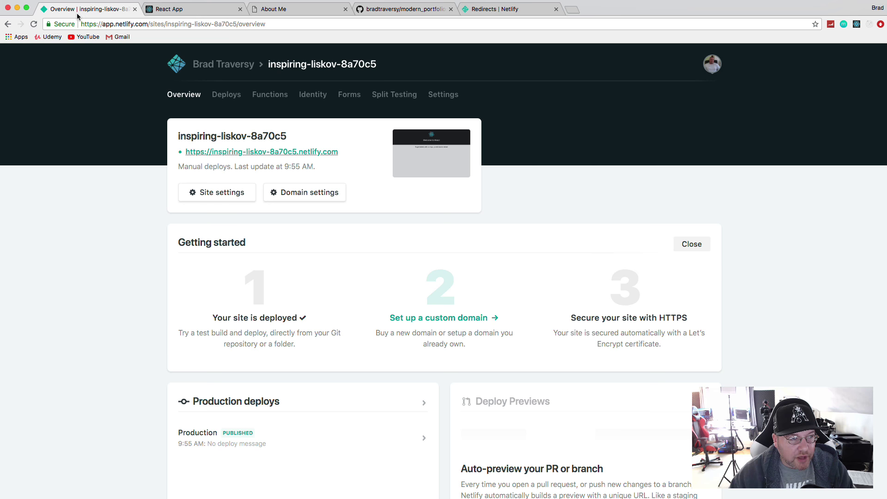
left_click(35, 24)
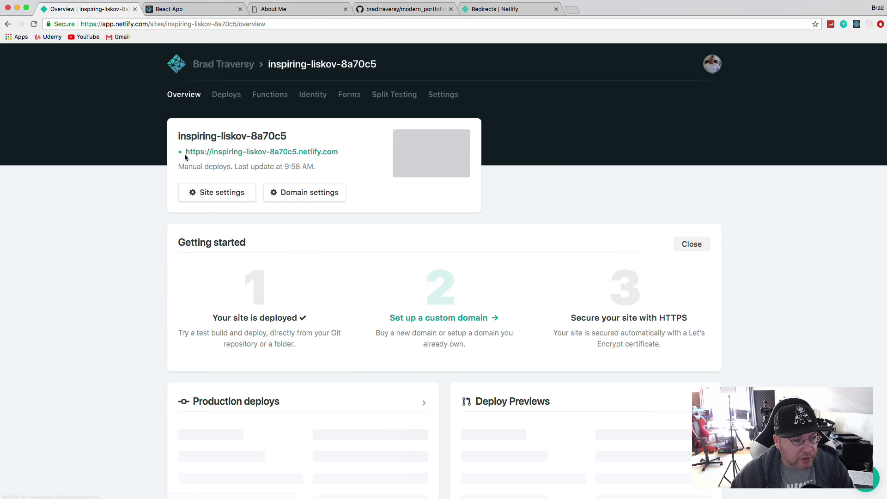
left_click(248, 152)
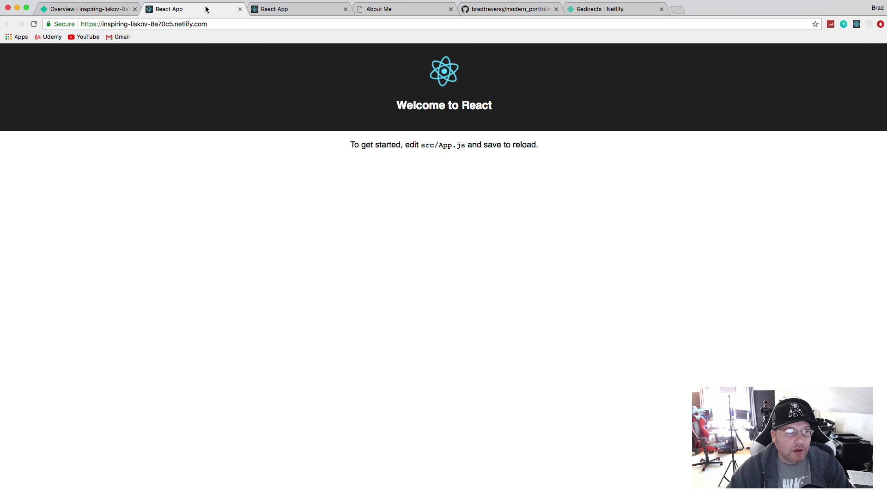
Close both React App pages, the Redirects documentation, the GitHub repository and the About Me page, keeping only the Netlify overview.
left_click(99, 14)
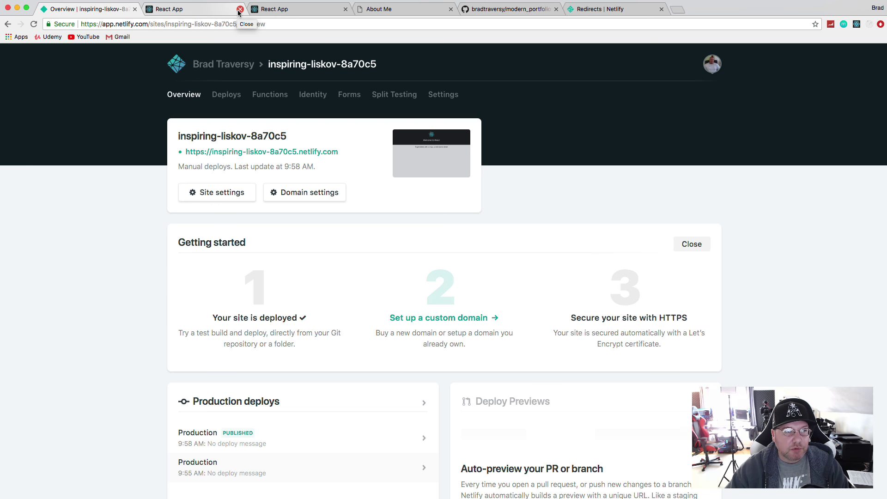
left_click(239, 11)
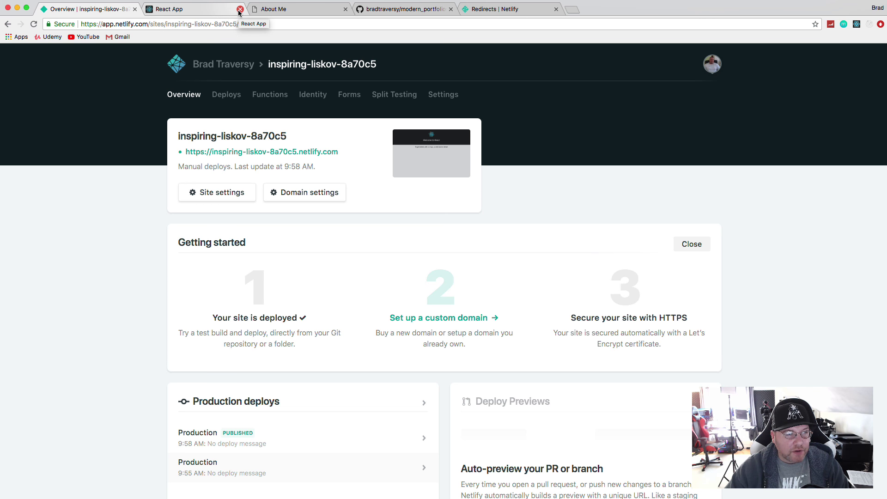
left_click(239, 12)
left_click(407, 9)
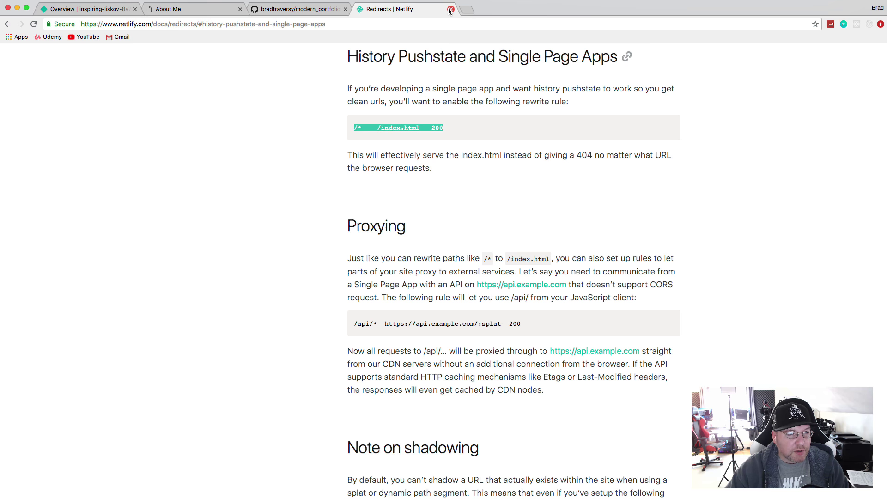
left_click(451, 9)
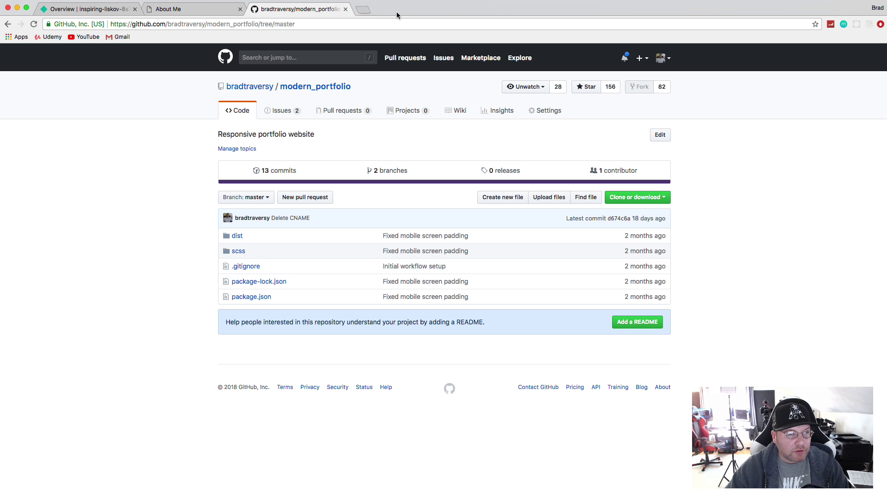
left_click(345, 10)
left_click(239, 12)
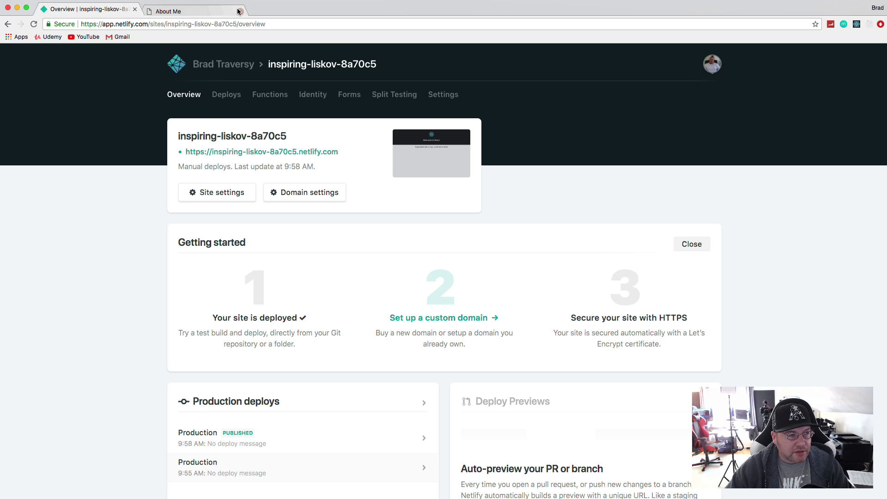
Open the domain settings of the GitHub-deployed site quizzical-stallman-3744c3 from the account's list of sites.
left_click(224, 65)
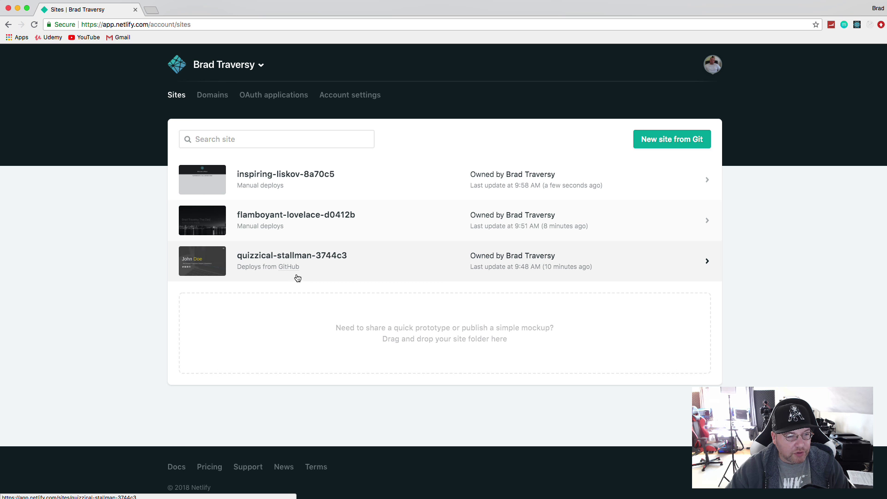
left_click(283, 258)
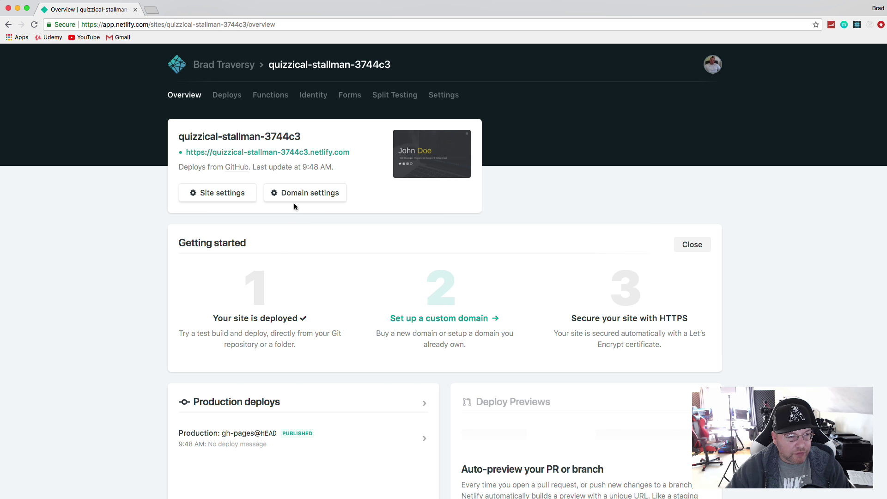
left_click(281, 193)
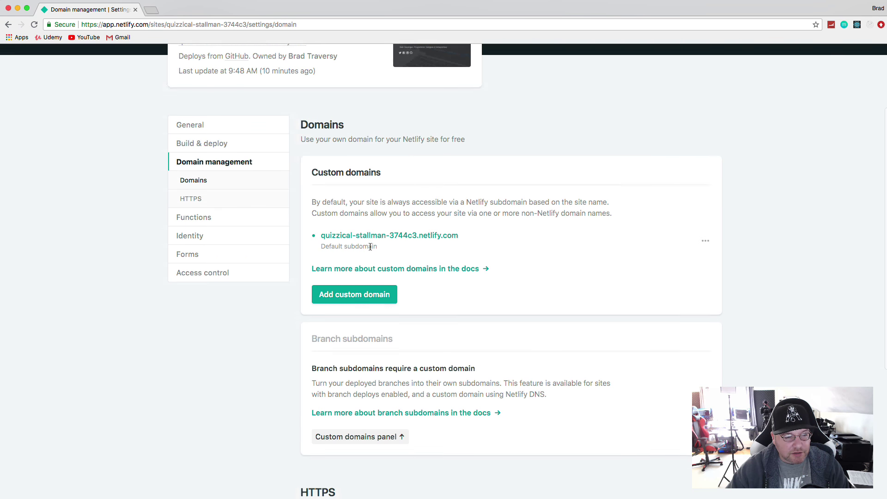
Add the already owned domain traversyapp.com as a custom domain of the quizzical-stallman-3744c3 site.
scroll(368, 259, "down", 1)
left_click(364, 285)
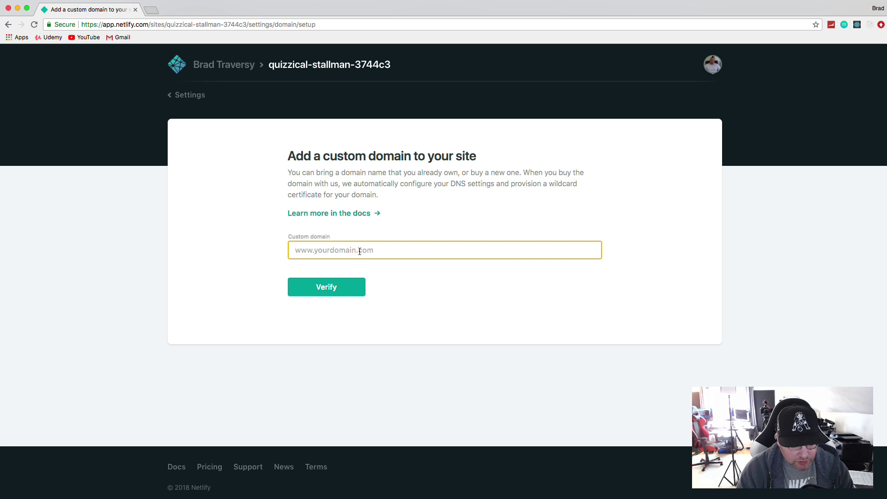
type("traversyapp.com")
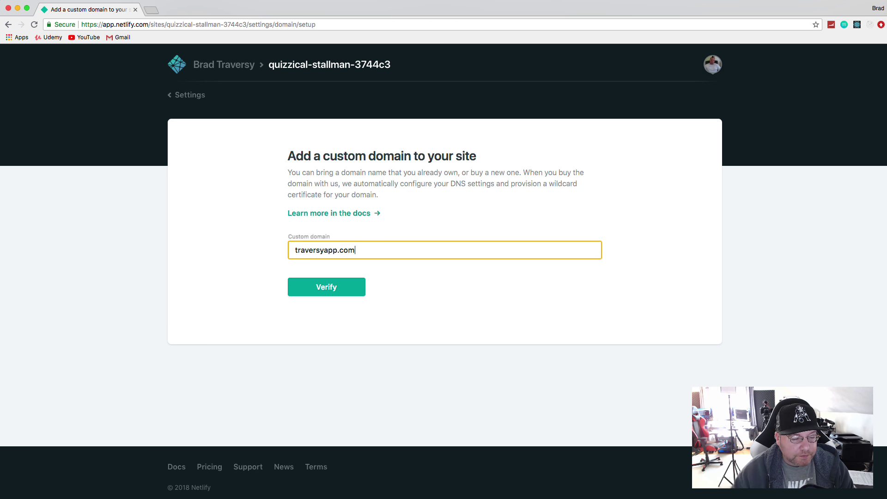
left_click(341, 289)
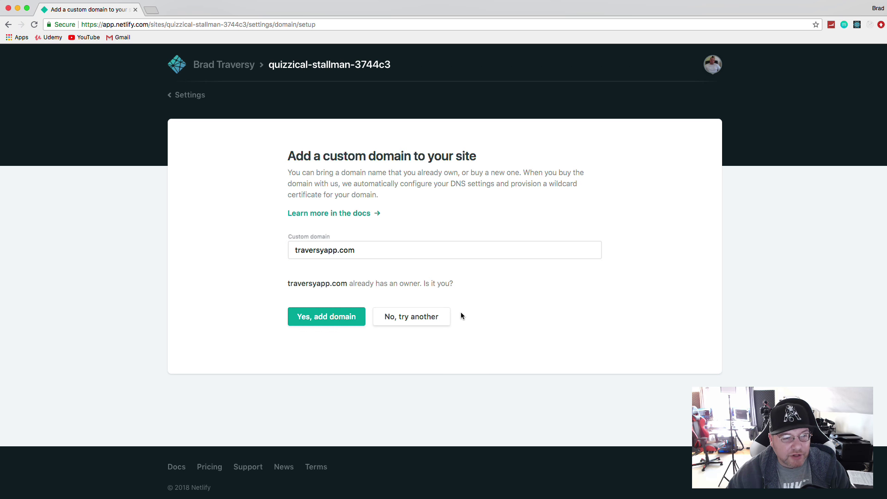
left_click(349, 319)
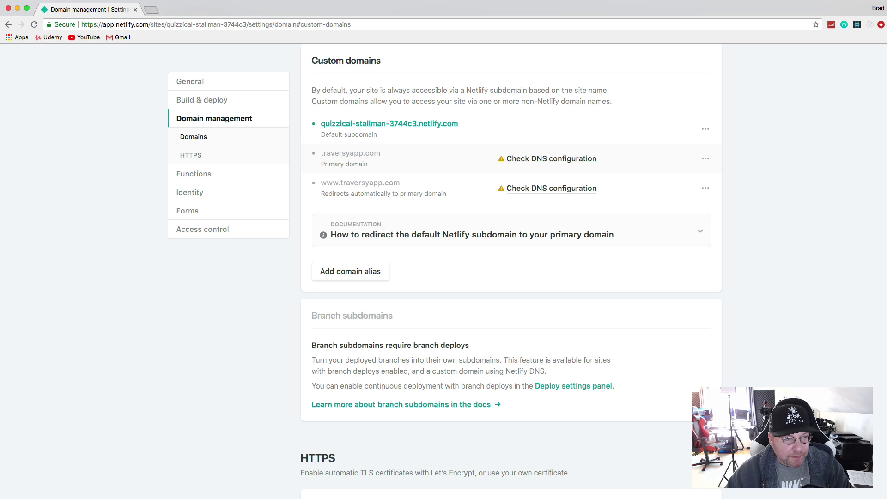
Open namecheap.com in a new tab and go to the account login page.
left_click(155, 9)
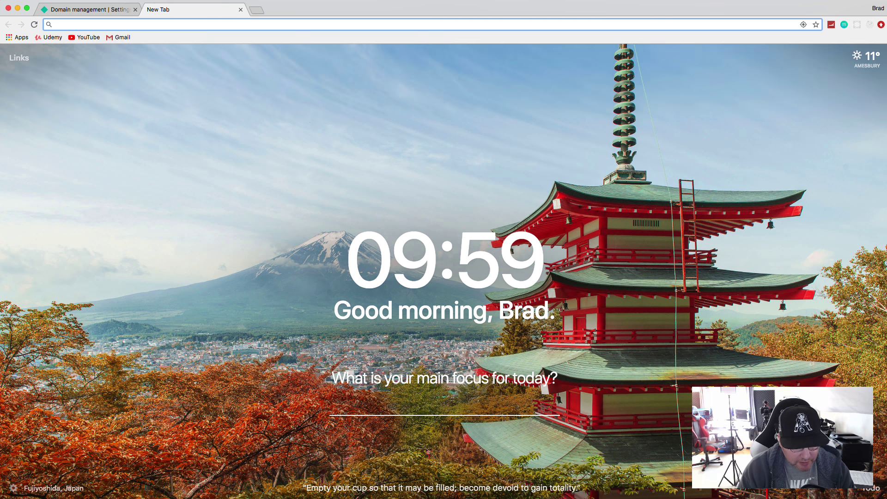
type("namecheap.com")
key("Return")
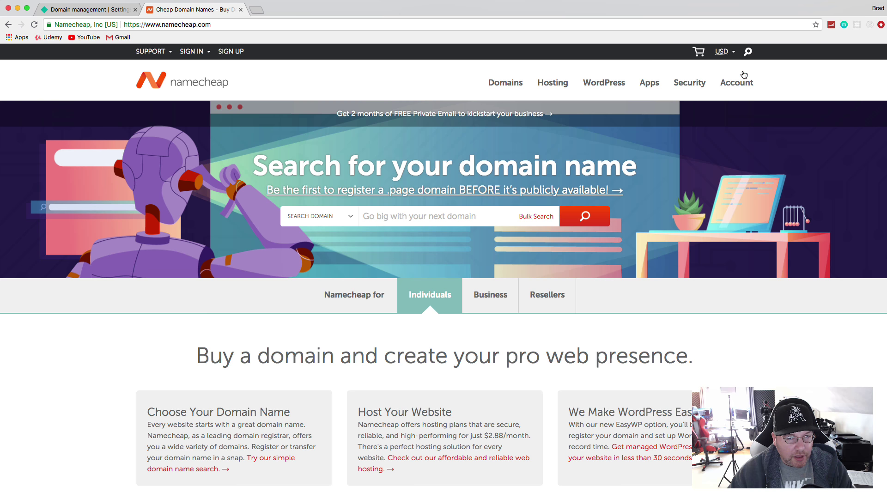
mouse_move(739, 82)
left_click(744, 107)
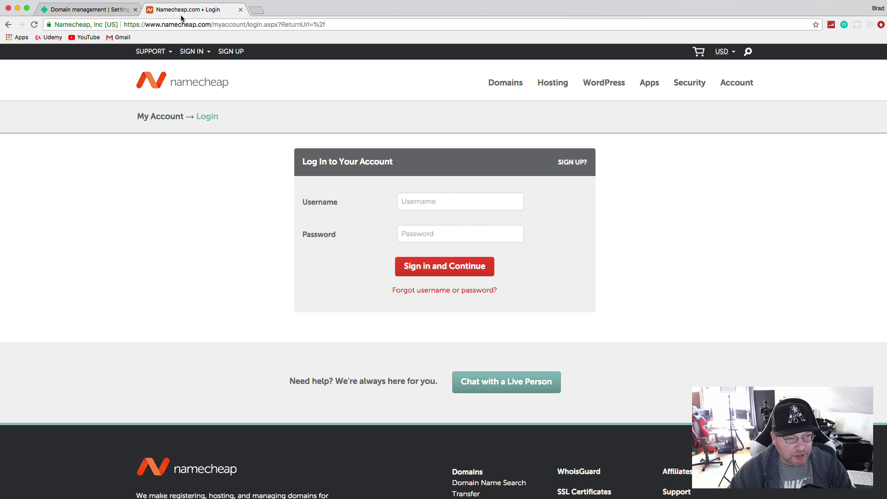
Move the Namecheap page off screen for signing in, and return the account panel page to the main browser window.
left_click_drag(181, 17, 885, 74)
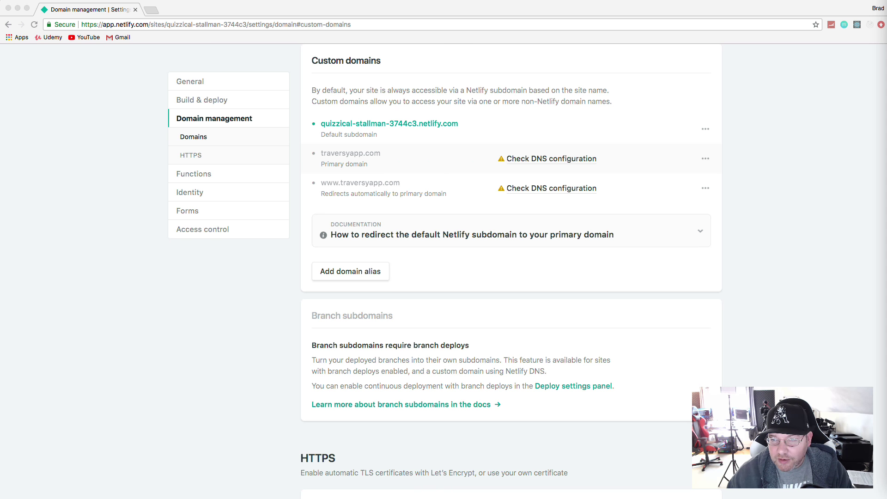
left_click_drag(886, 28, 831, 58)
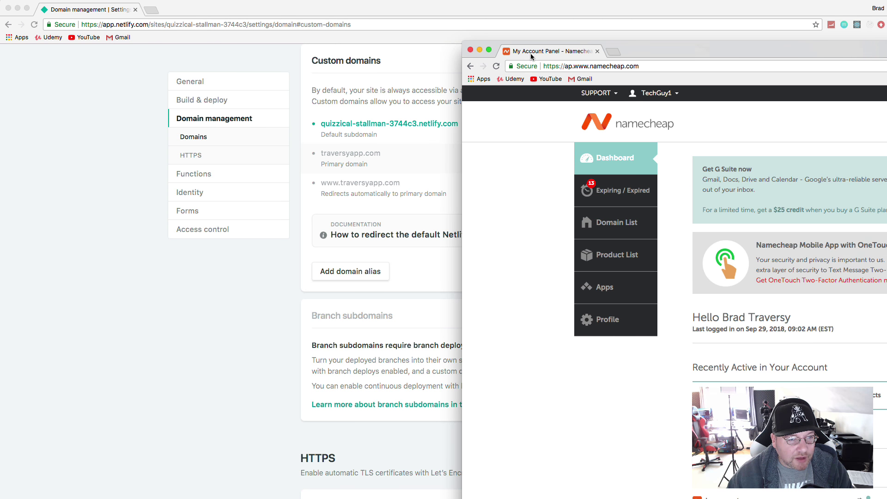
left_click_drag(530, 53, 162, 15)
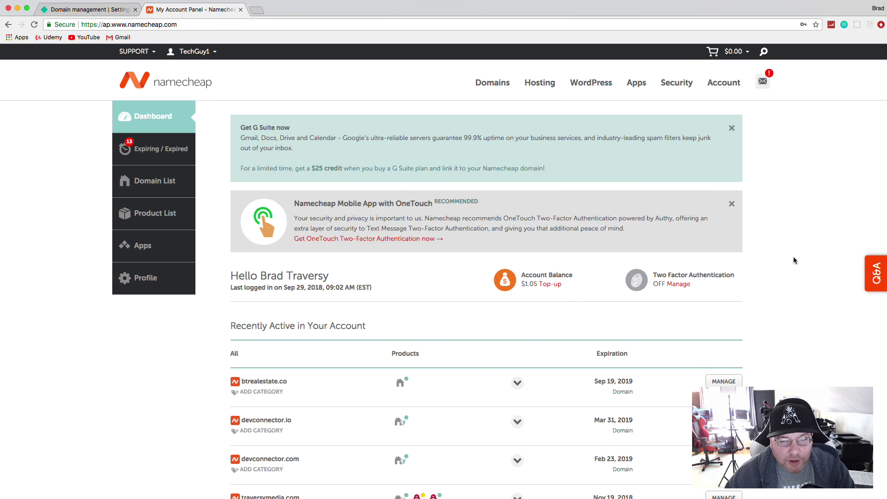
Find traversyapp.com in the full Namecheap domain list and open its Advanced DNS settings.
scroll(807, 234, "down", 5)
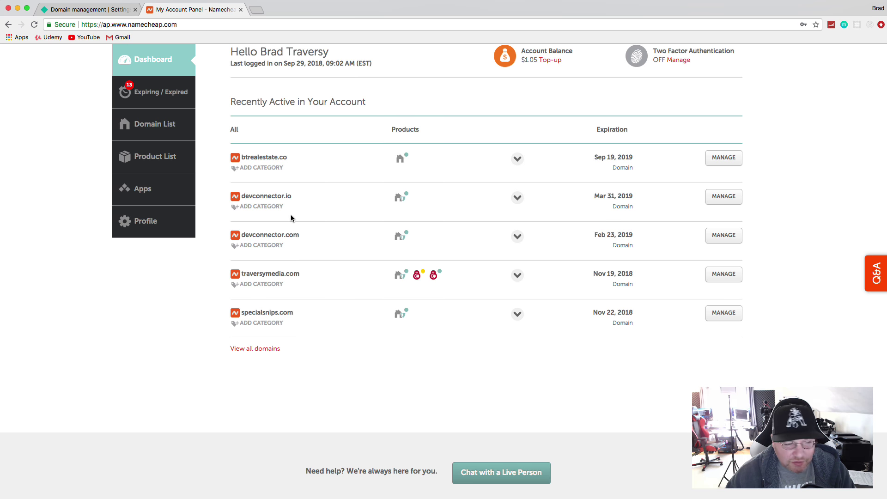
left_click(266, 351)
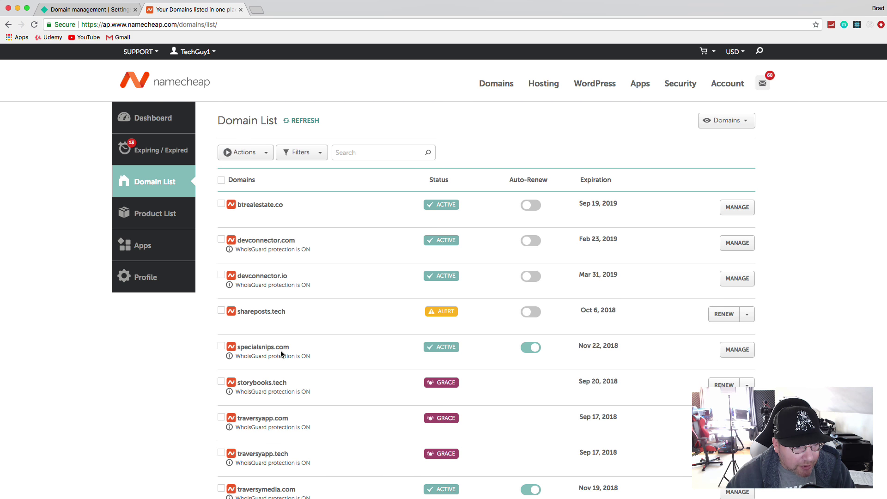
scroll(298, 328, "down", 3)
left_click(747, 342)
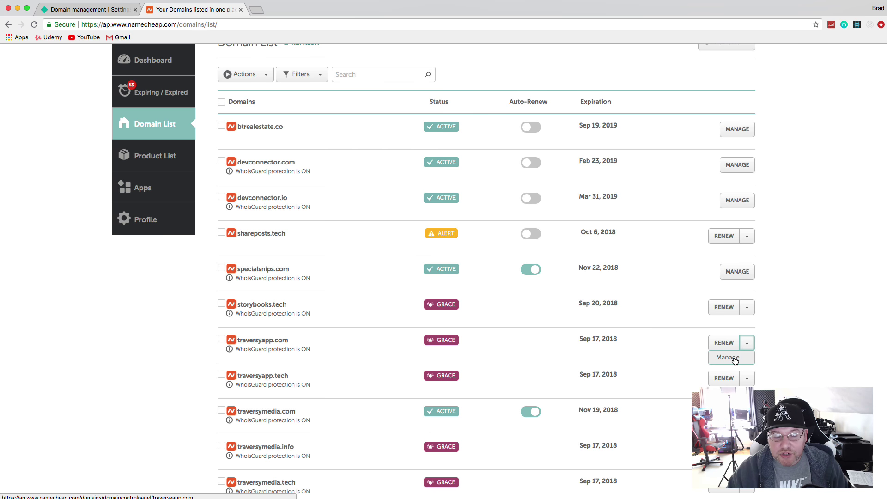
left_click(734, 358)
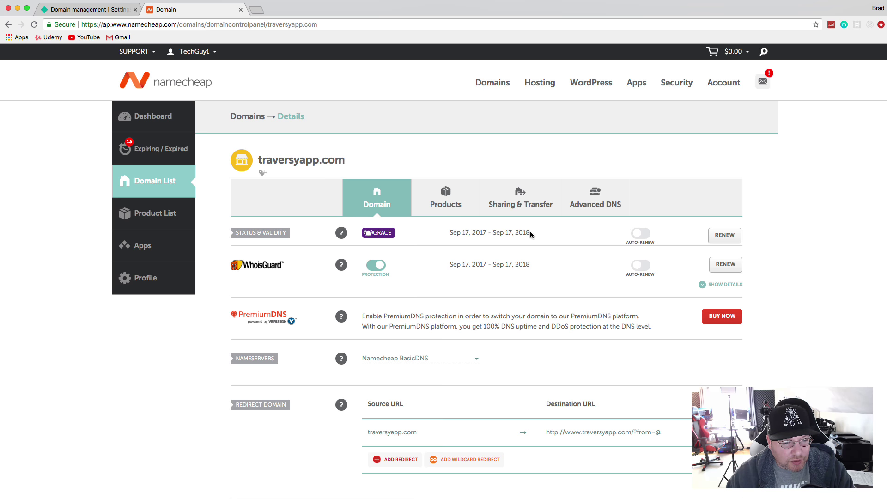
left_click(596, 201)
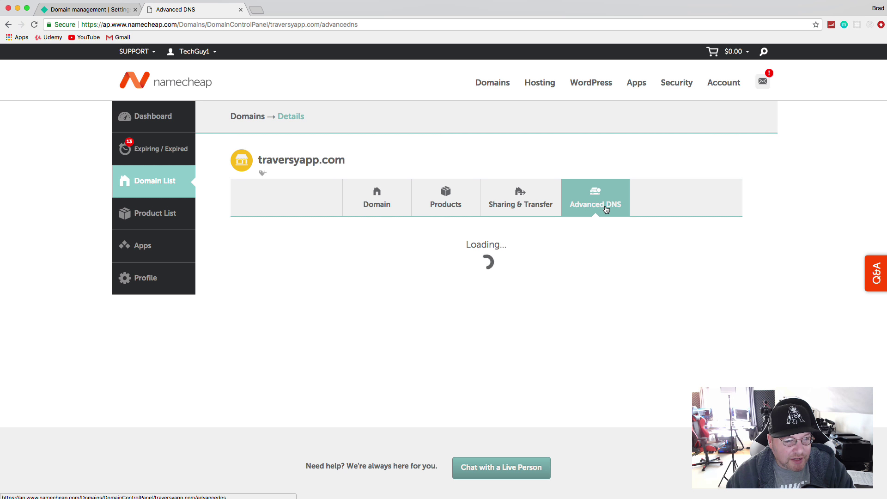
Start a new A Record among the host records of traversyapp.com.
scroll(452, 165, "down", 2)
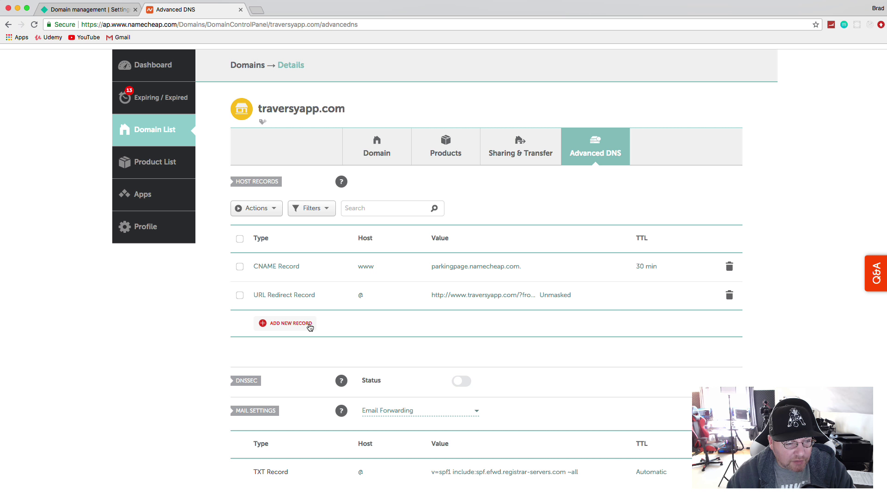
left_click(280, 327)
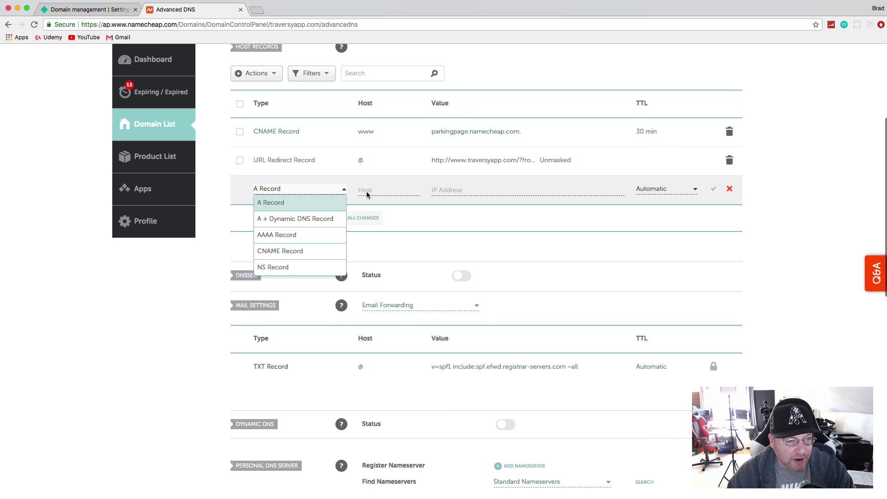
left_click(386, 190)
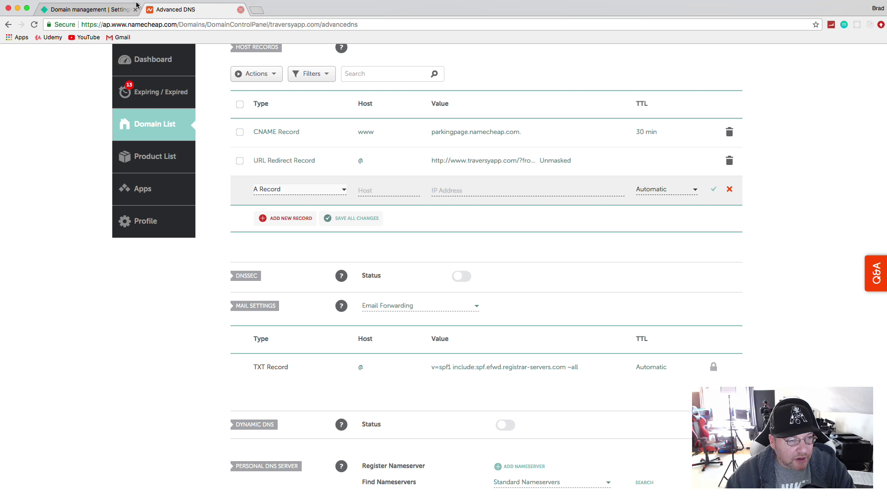
Return to the Netlify domain settings and review the note on redirecting the default subdomain to the primary domain.
left_click(83, 9)
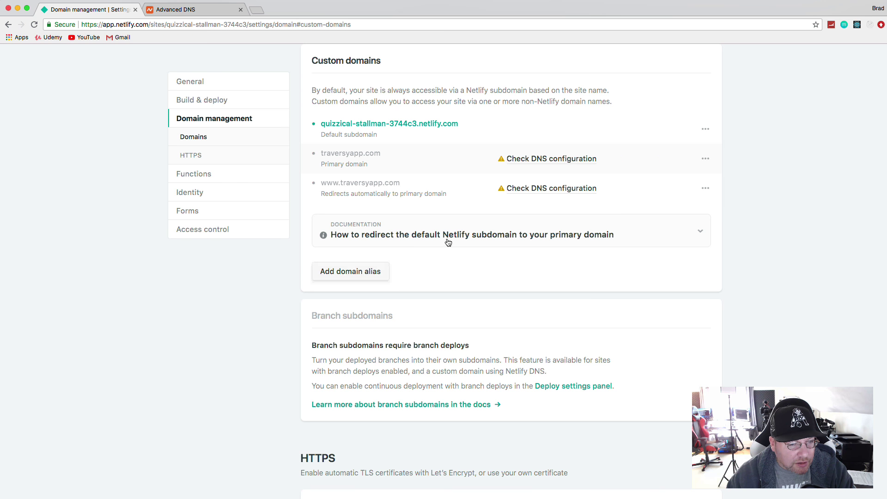
left_click(361, 235)
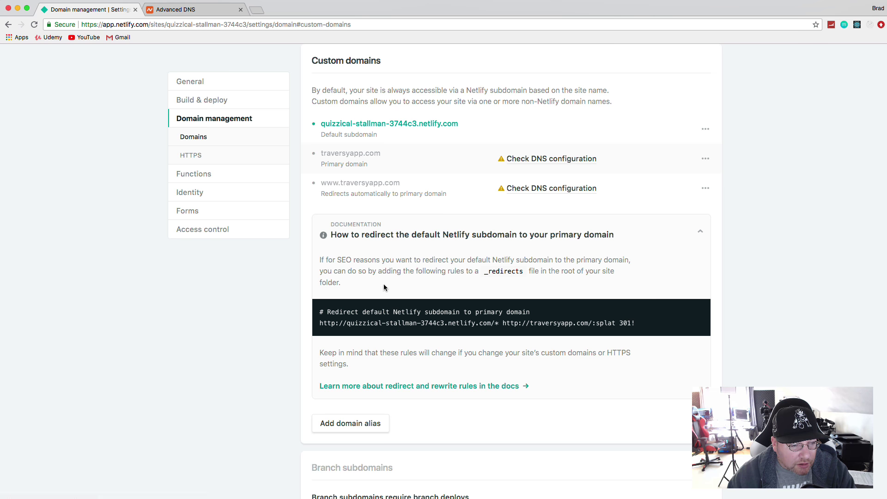
scroll(512, 356, "down", 5)
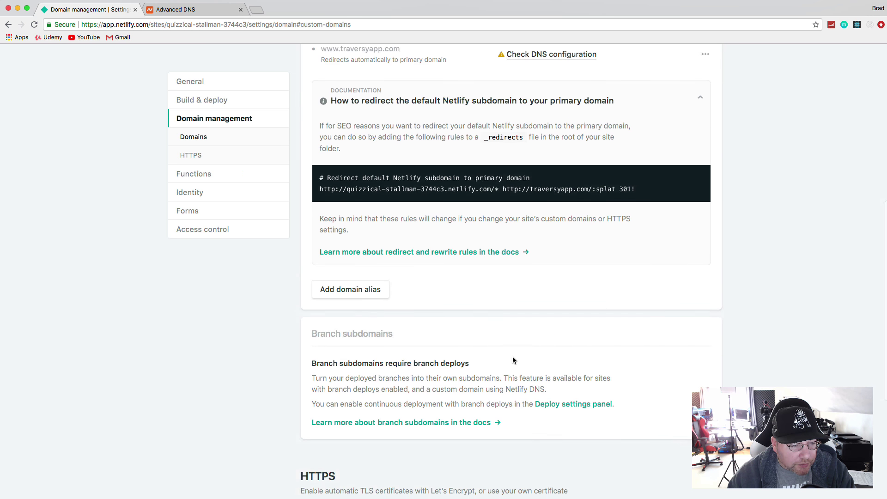
scroll(513, 358, "up", 10)
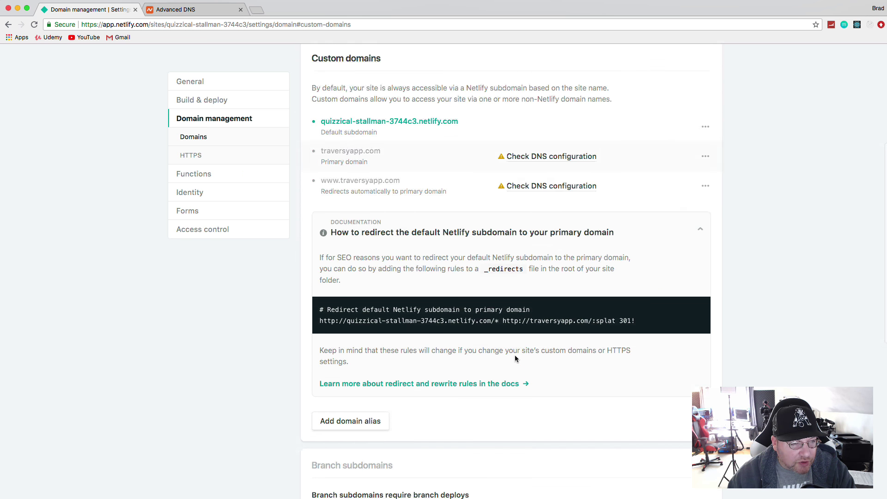
scroll(516, 359, "up", 2)
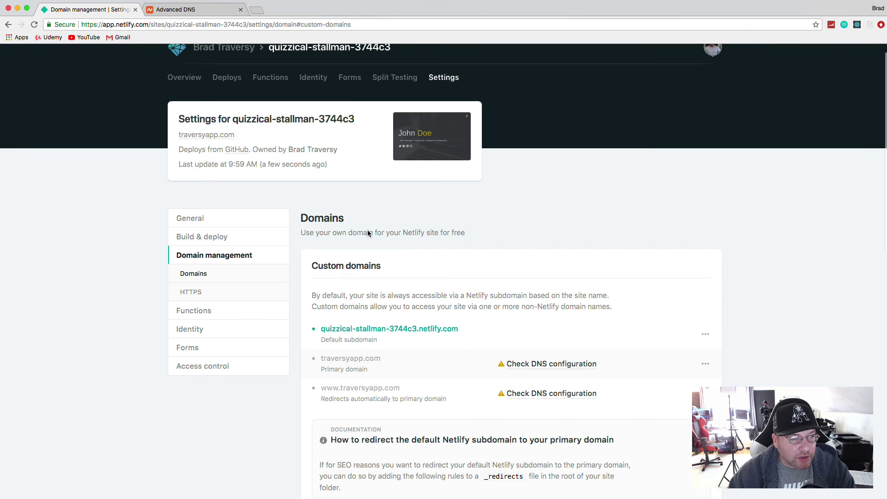
Search the web for "netflify custom domain" in a new tab and open Netlify's Custom Domains documentation.
left_click(259, 10)
type("netf")
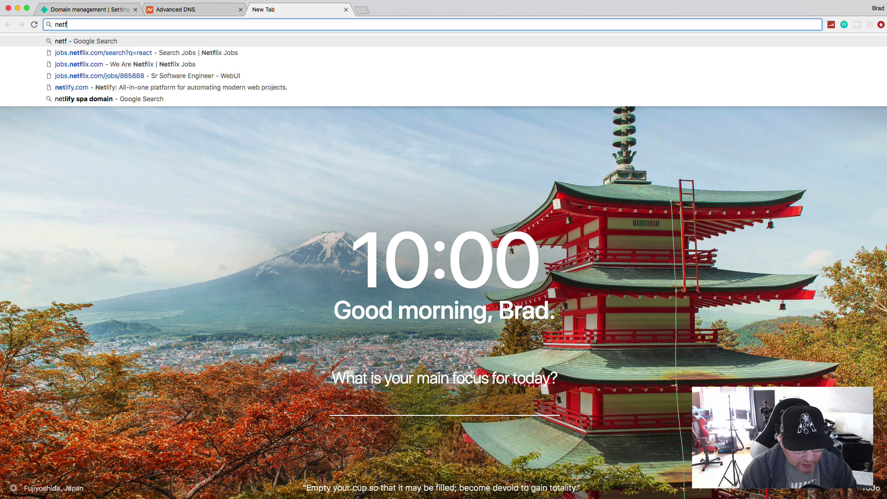
type("lify domain")
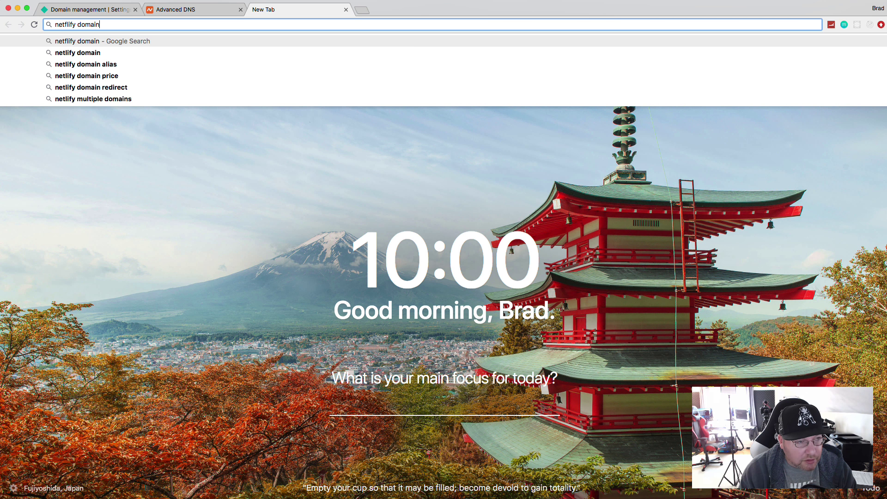
key("BackSpace")
key("BackSpace")
key("BackSpace")
key("BackSpace")
key("BackSpace")
key("BackSpace")
type("cus")
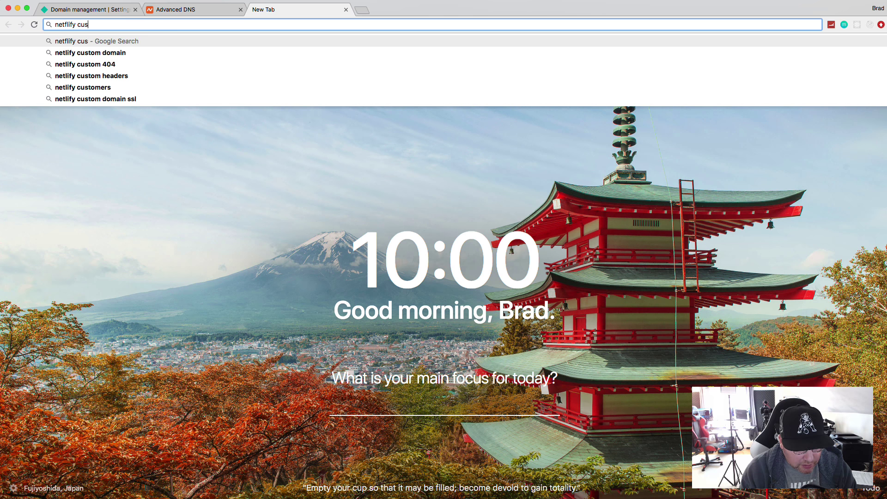
type("tom domain")
key("Return")
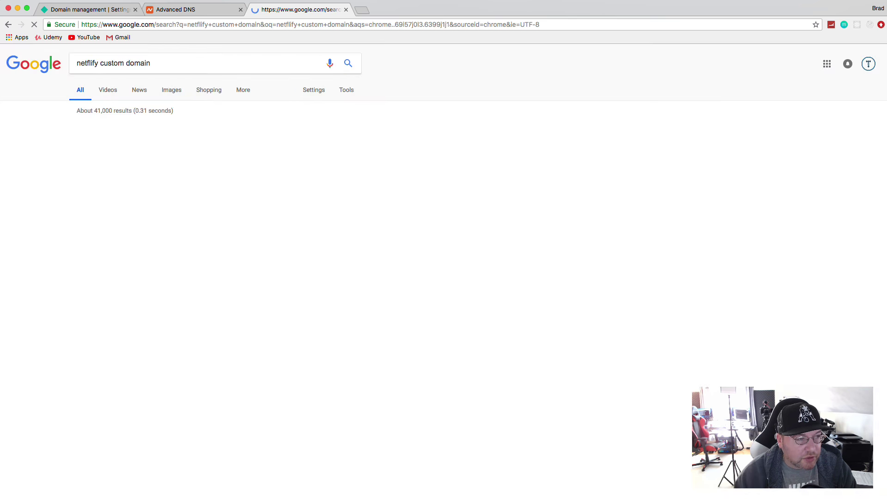
left_click(144, 165)
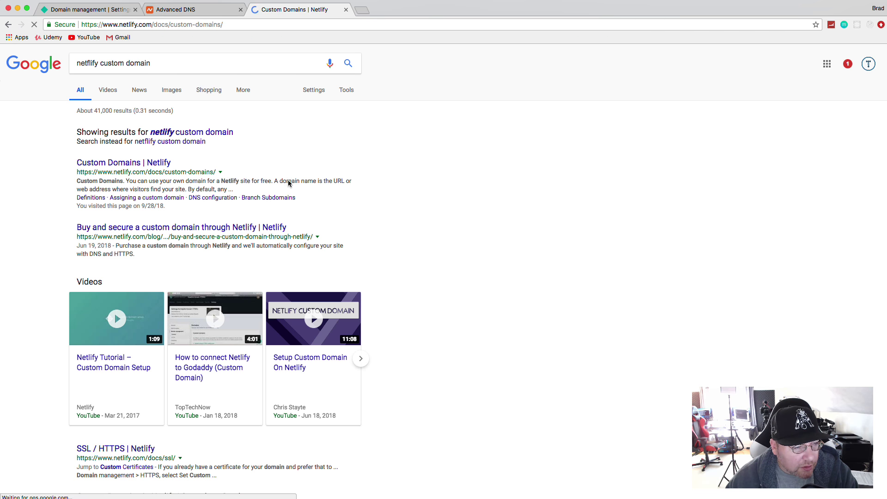
Examine the documentation's manual DNS configuration section for the A and CNAME records that a root domain and www subdomain need.
scroll(396, 190, "down", 7)
scroll(396, 189, "down", 20)
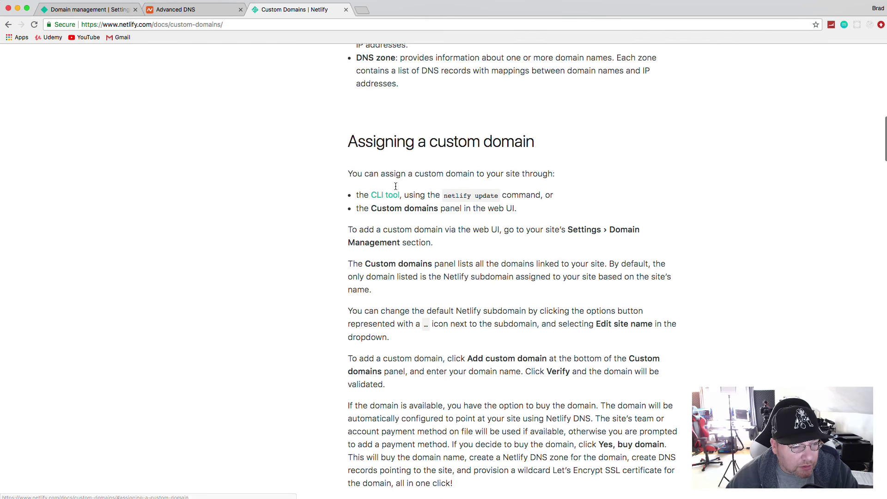
scroll(396, 186, "down", 5)
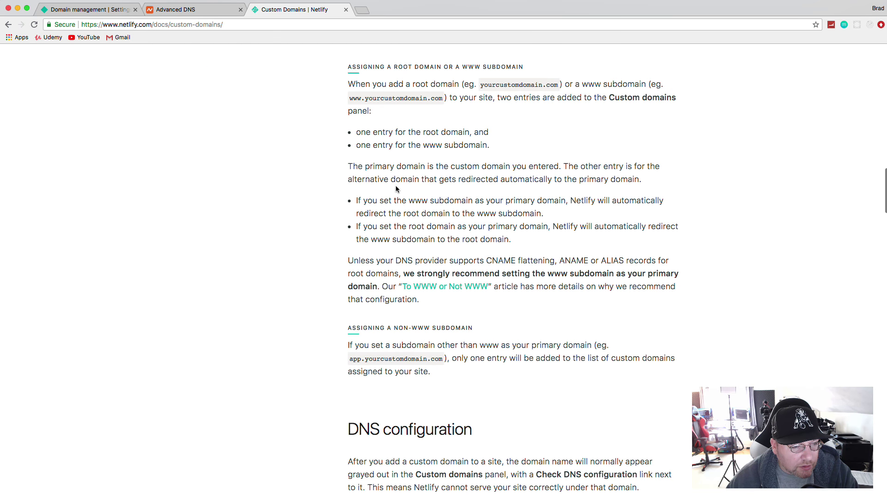
scroll(396, 189, "down", 20)
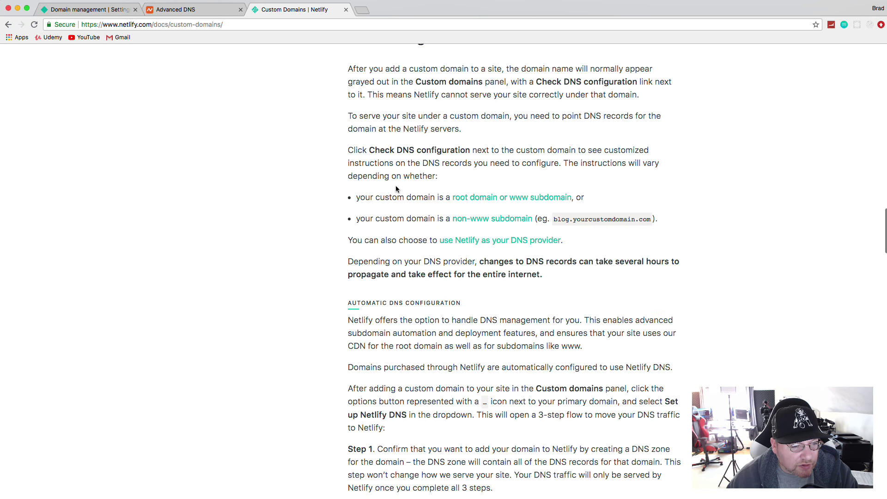
scroll(395, 185, "up", 5)
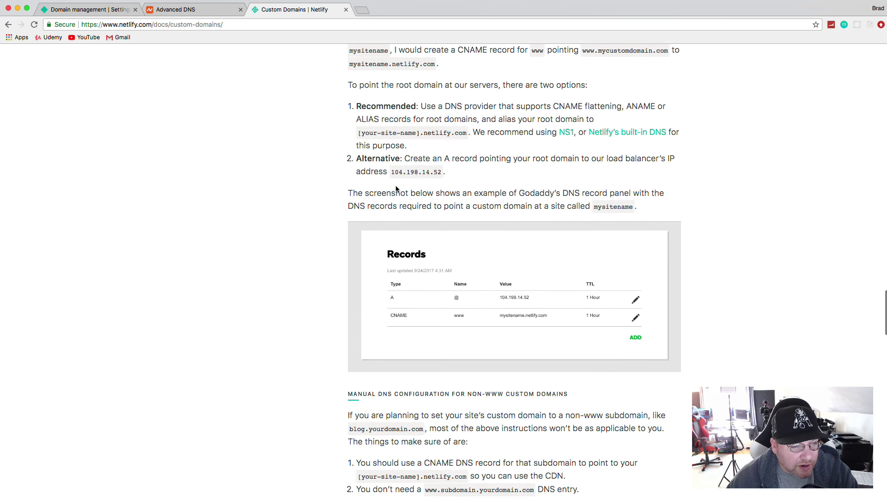
scroll(396, 188, "up", 7)
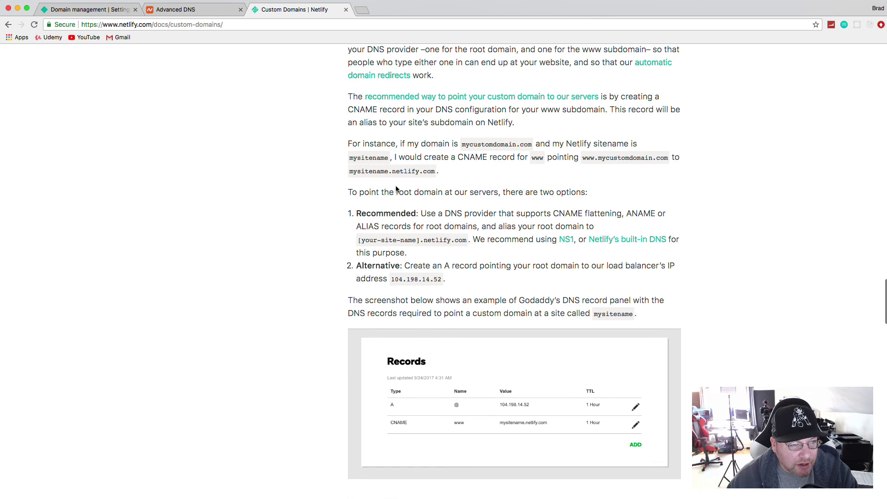
scroll(396, 188, "down", 4)
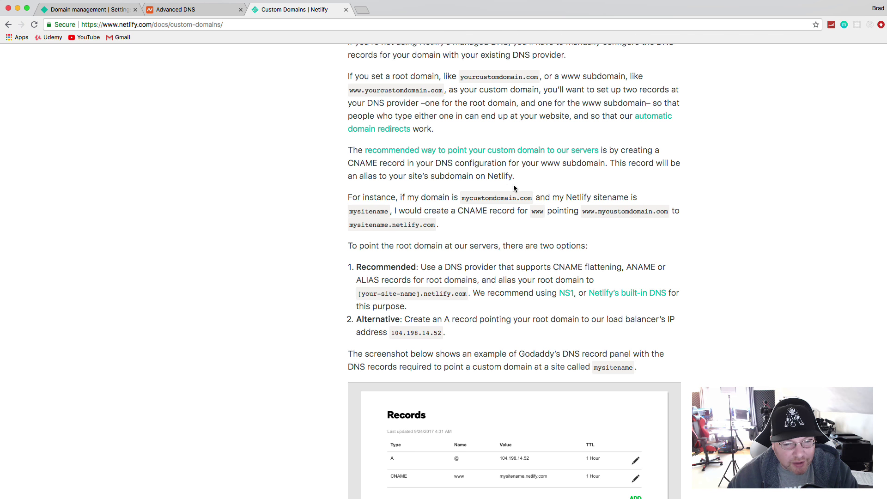
scroll(510, 189, "down", 3)
scroll(403, 251, "down", 2)
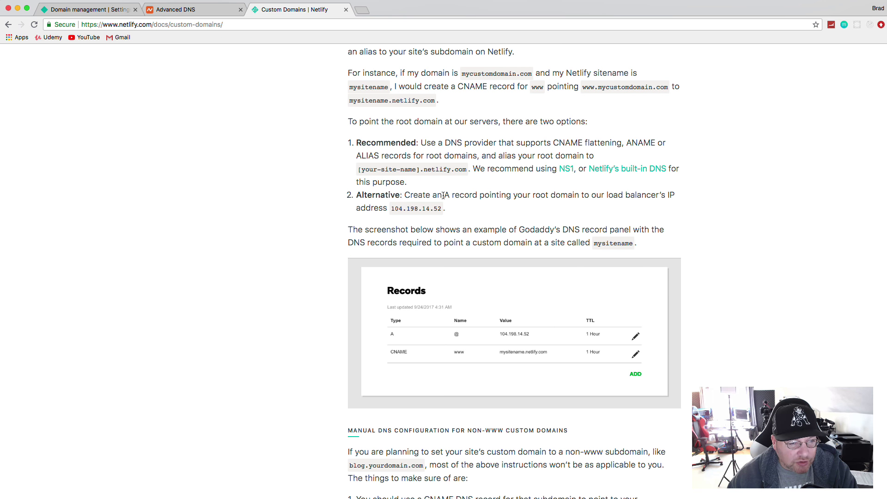
Copy the load balancer IP from the Netlify documentation and save the pending Namecheap A Record with host @ and value 104.198.14.52.
left_click_drag(443, 195, 664, 203)
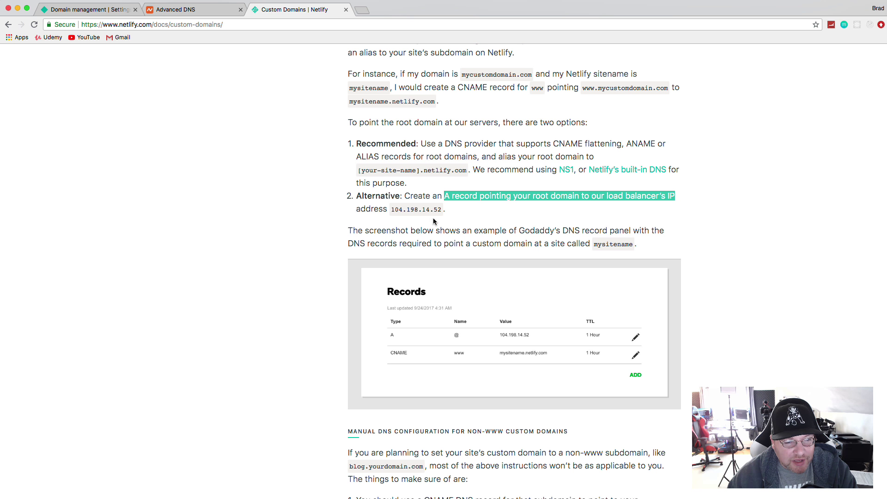
left_click_drag(392, 209, 443, 211)
key("super+c")
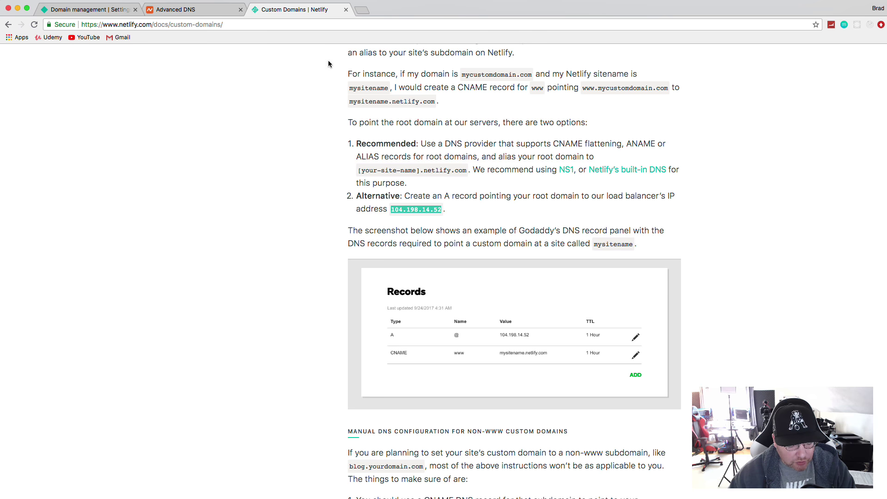
left_click(176, 9)
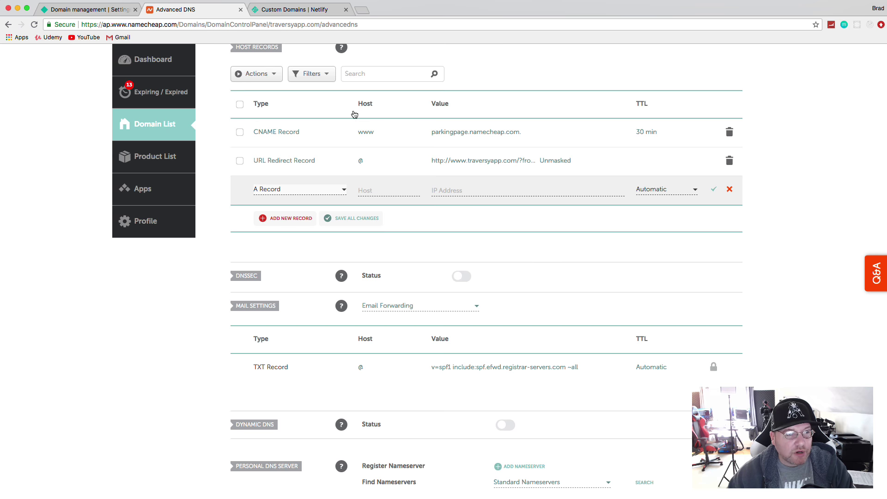
left_click(395, 190)
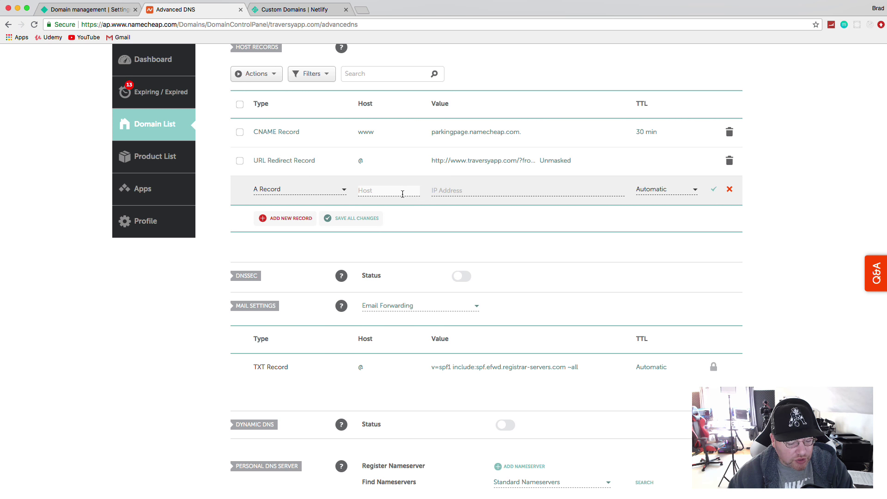
type("@")
left_click(476, 190)
key("super+v")
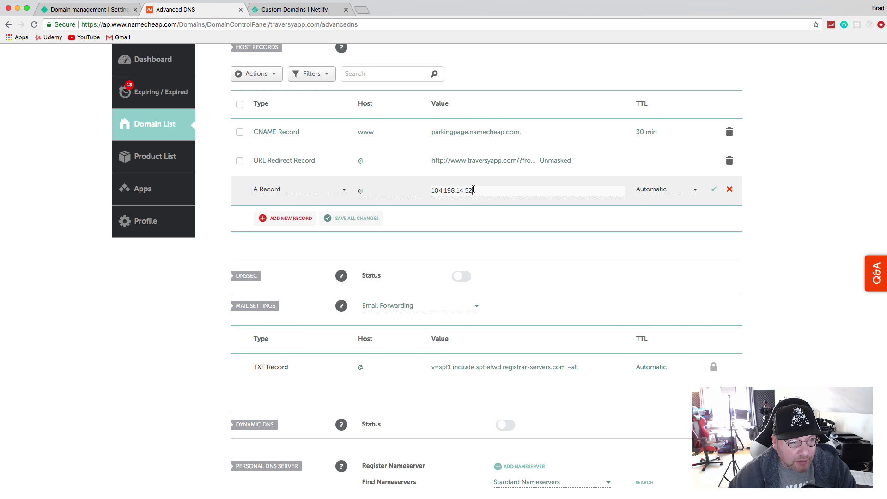
left_click(713, 190)
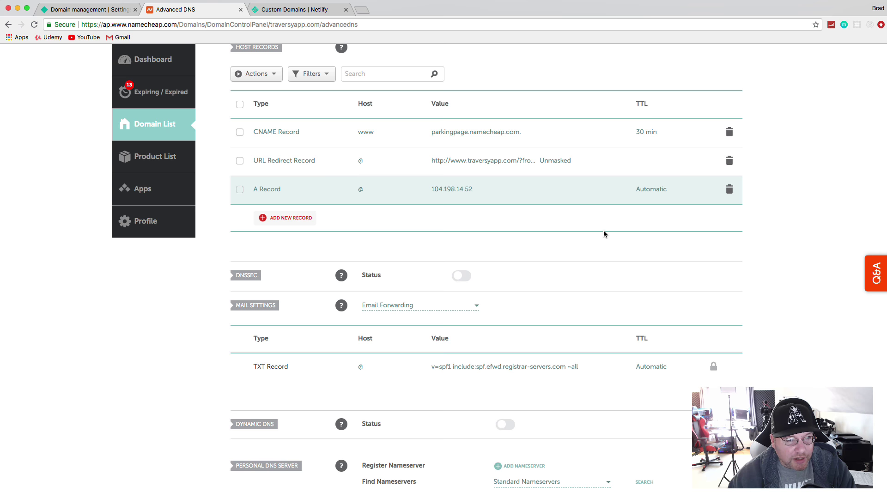
Start a new CNAME Record in the host records with www as the host.
left_click(293, 223)
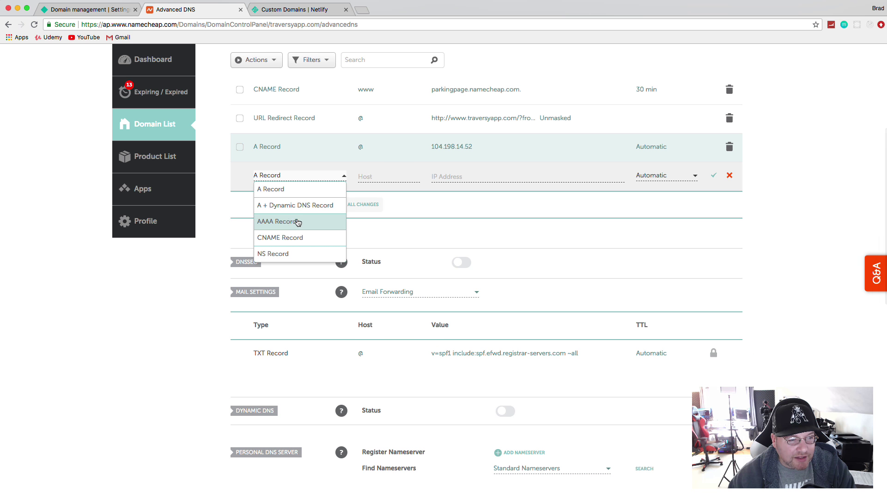
left_click(294, 241)
left_click(383, 175)
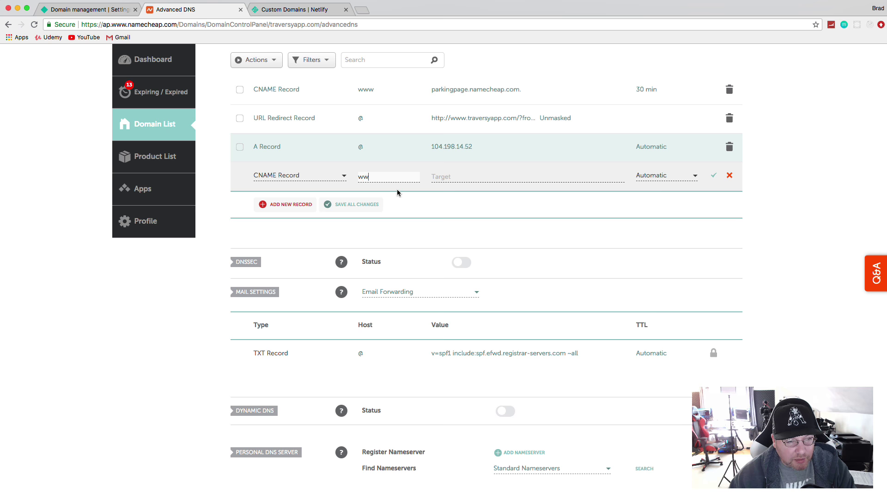
Reload the Netlify domain settings and review the DNS configuration instructions for the primary domain traversyapp.com.
left_click(94, 10)
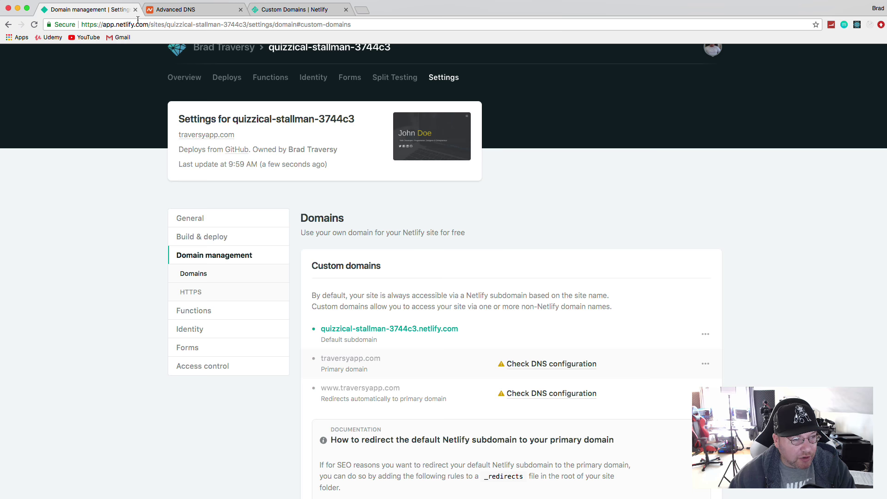
scroll(444, 337, "down", 3)
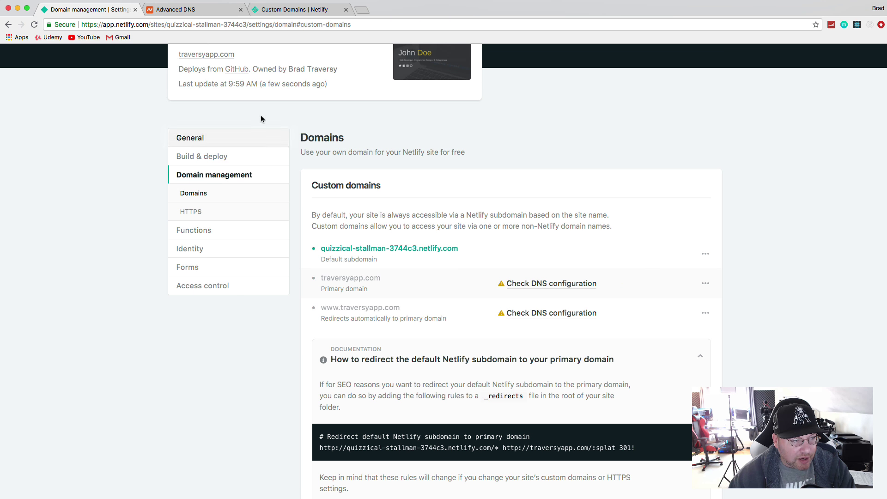
left_click(33, 26)
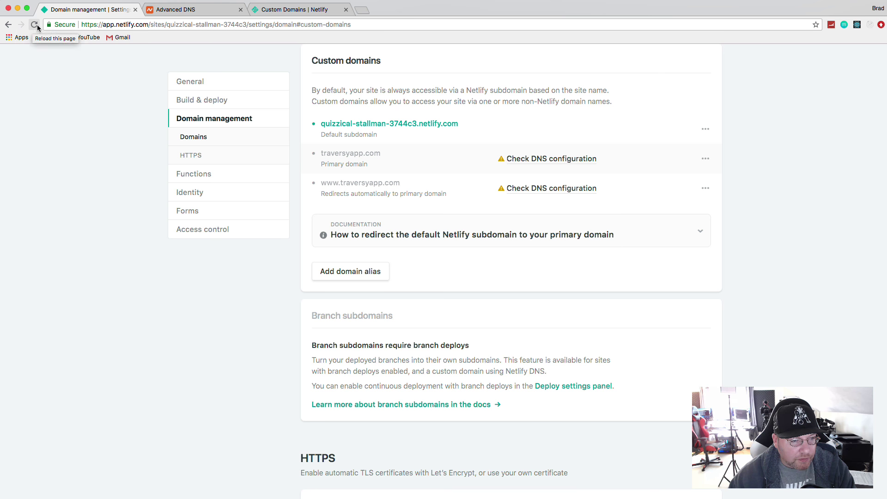
left_click(35, 26)
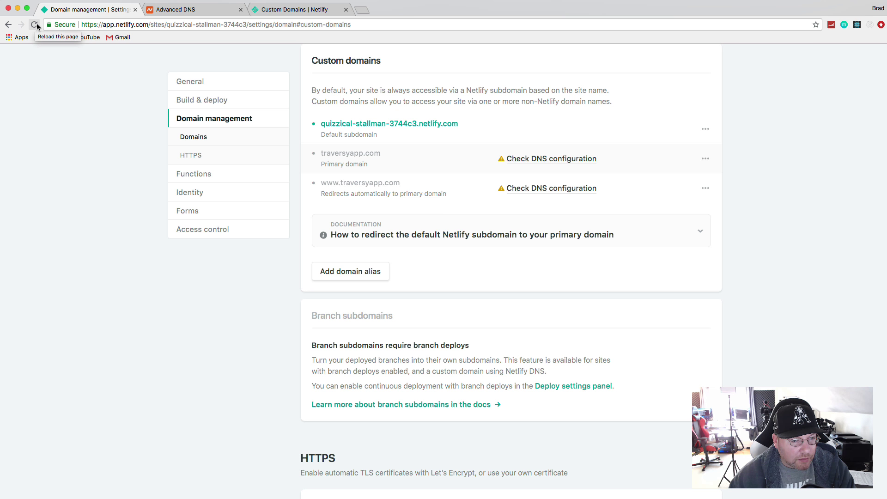
left_click(557, 162)
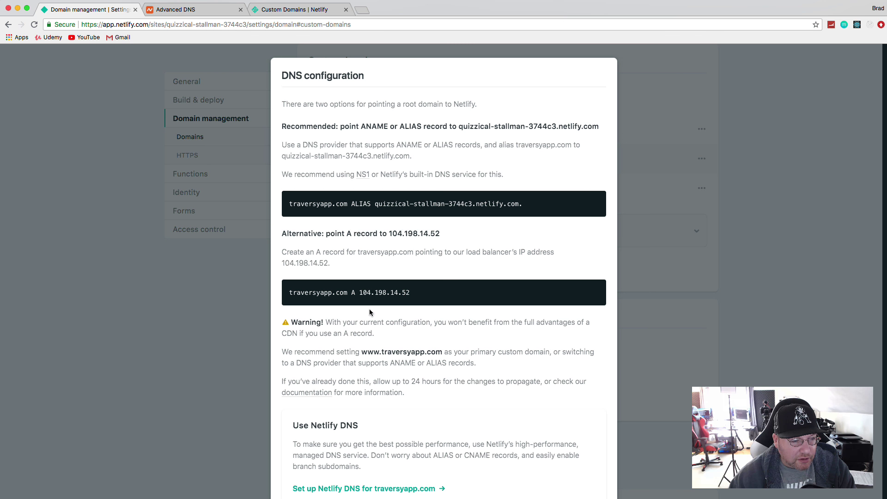
left_click(679, 273)
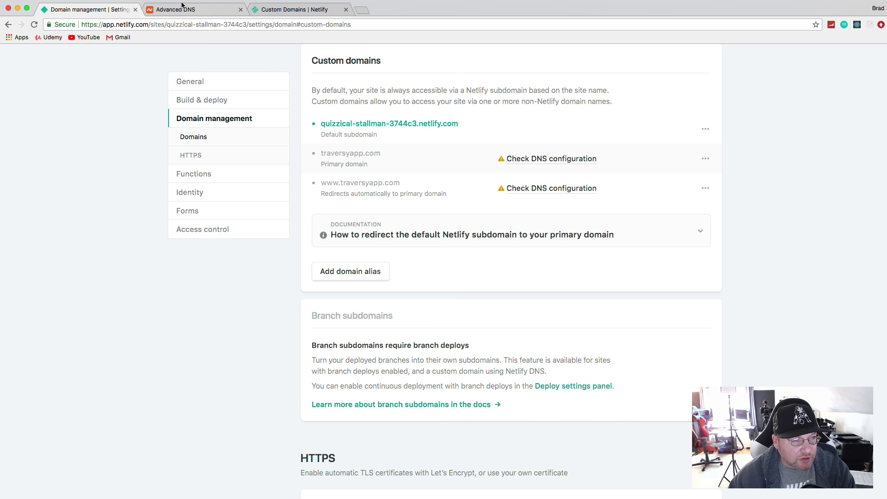
Copy the site's default Netlify subdomain and save the pending www CNAME Record in Namecheap with target quizzical-stallman-3744c3.netlify.com.
left_click(195, 14)
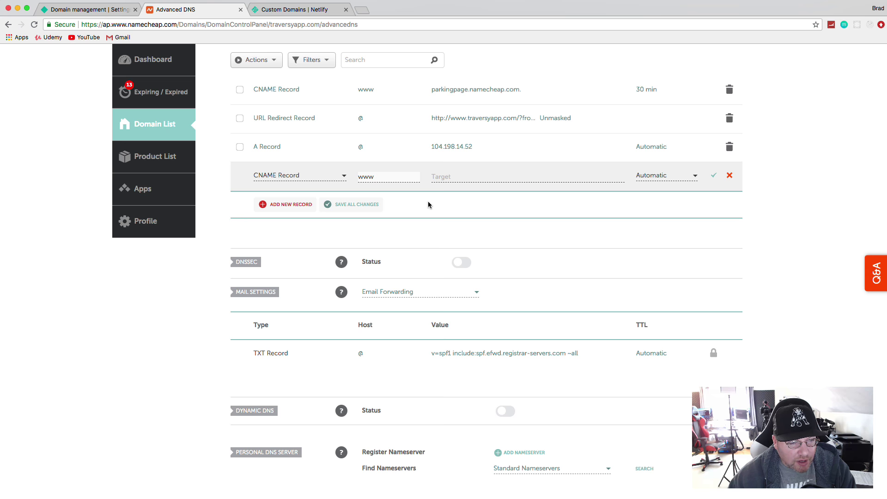
left_click(66, 13)
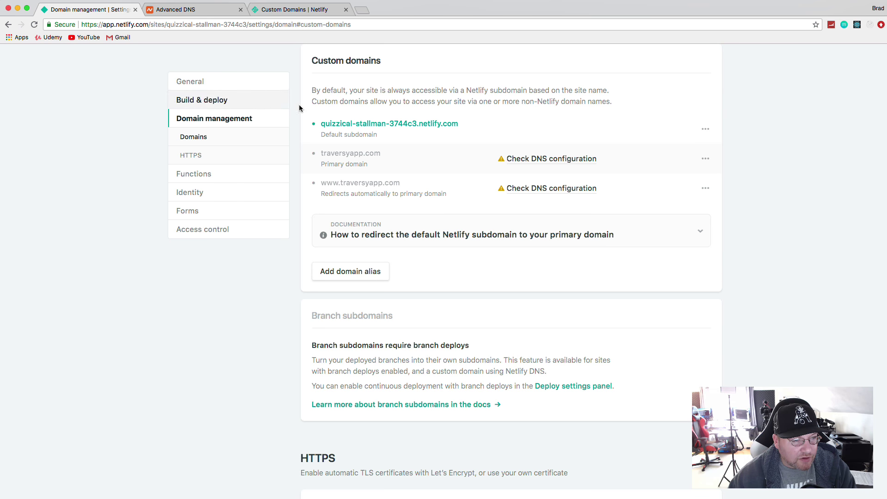
left_click_drag(460, 123, 325, 122)
key("super+c")
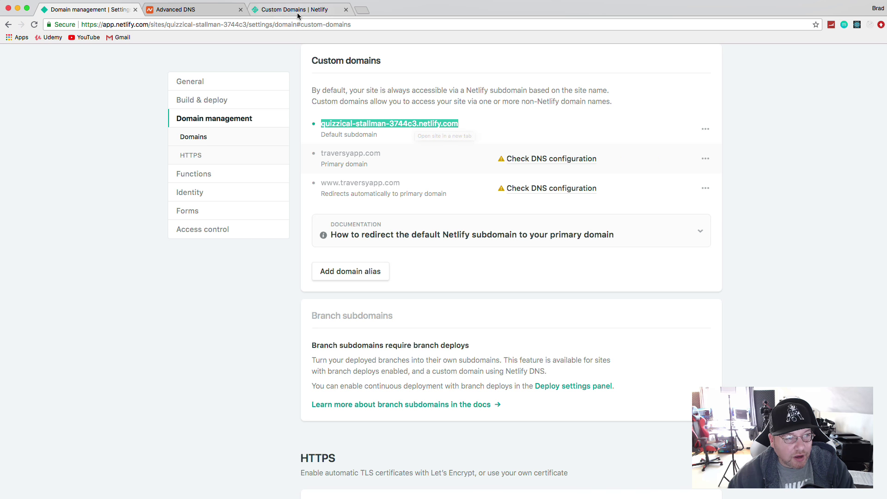
key("ctrl+Tab")
key("ctrl+shift+Tab")
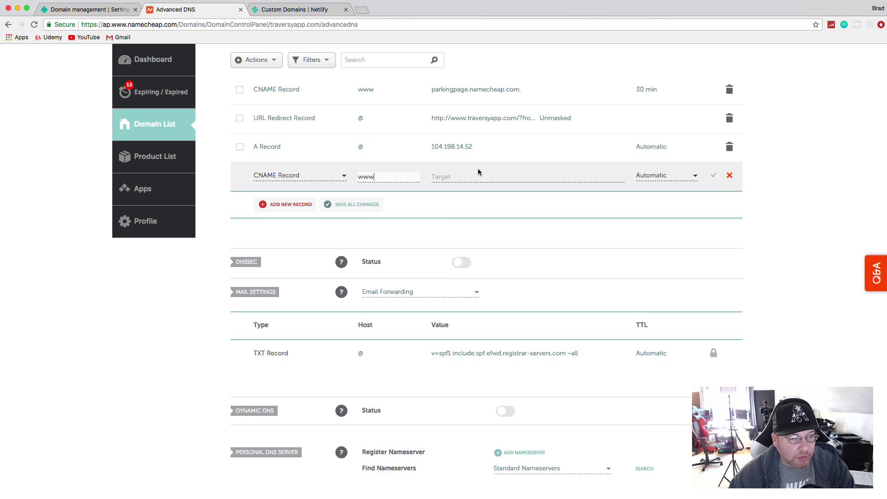
left_click(477, 175)
key("super+v")
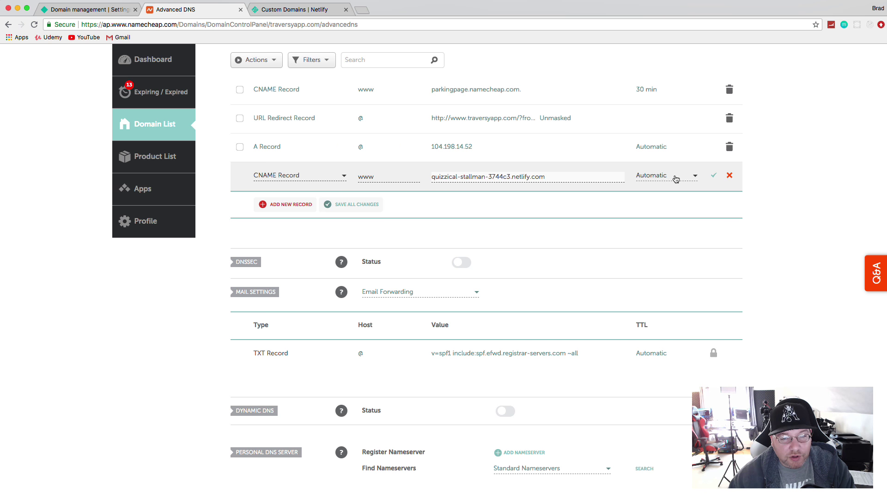
left_click(713, 175)
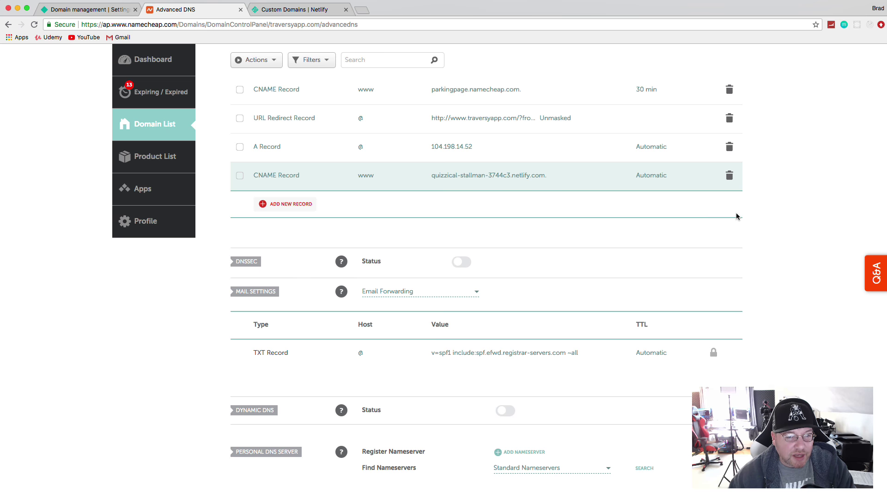
Delete the URL Redirect Record and the CNAME Record pointing to parkingpage.namecheap.com from the host records.
scroll(788, 209, "up", 3)
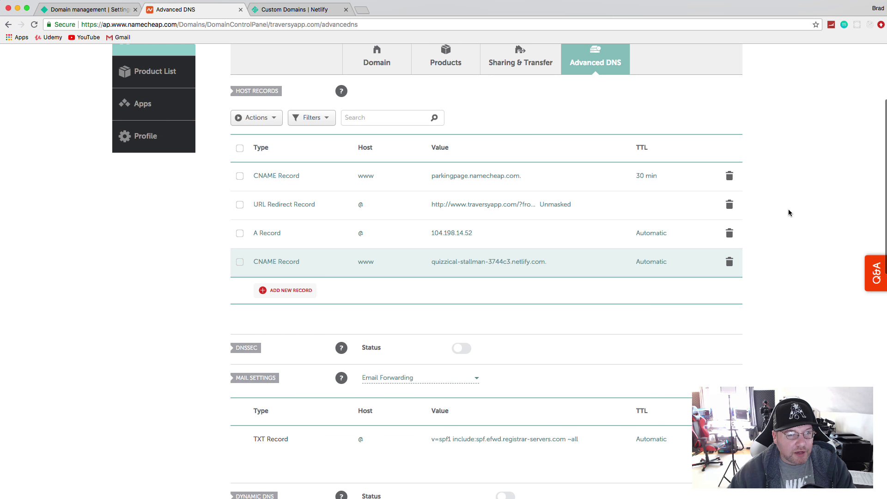
scroll(751, 204, "up", 2)
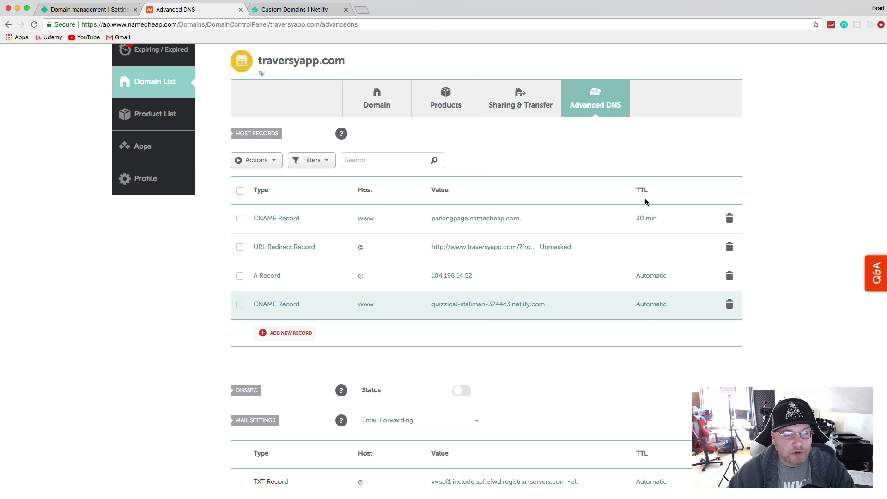
left_click(729, 247)
left_click(688, 294)
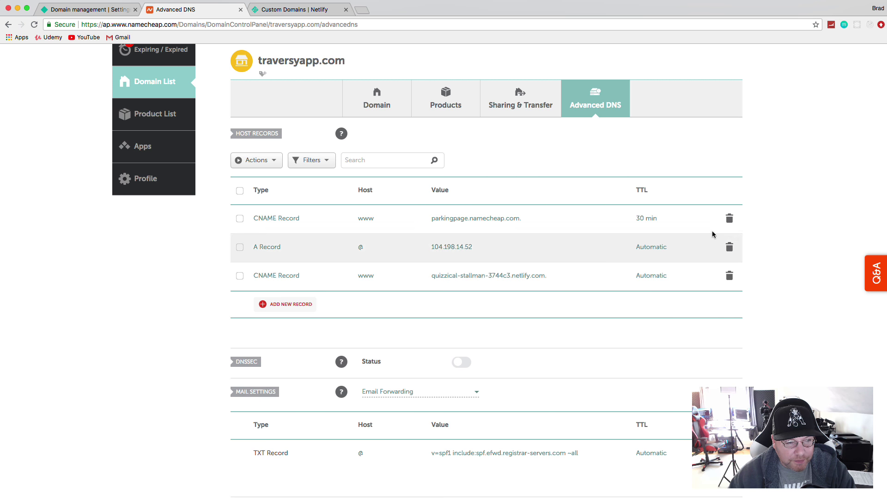
left_click(729, 218)
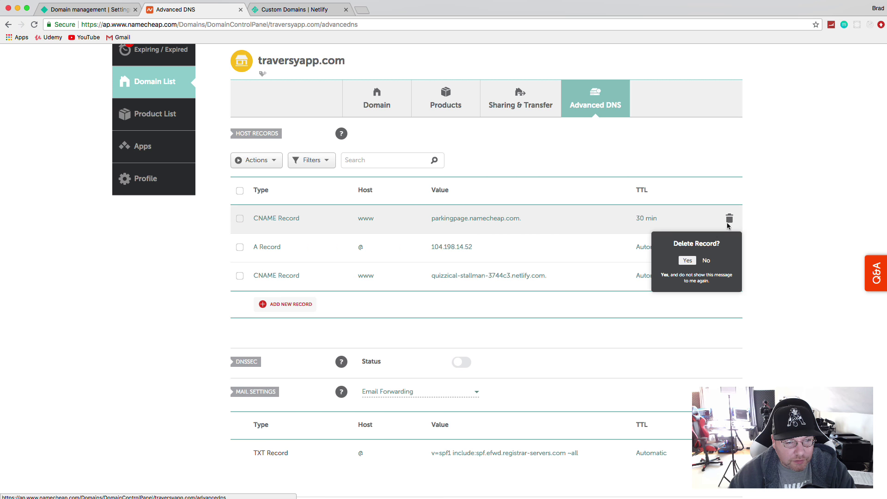
left_click(687, 260)
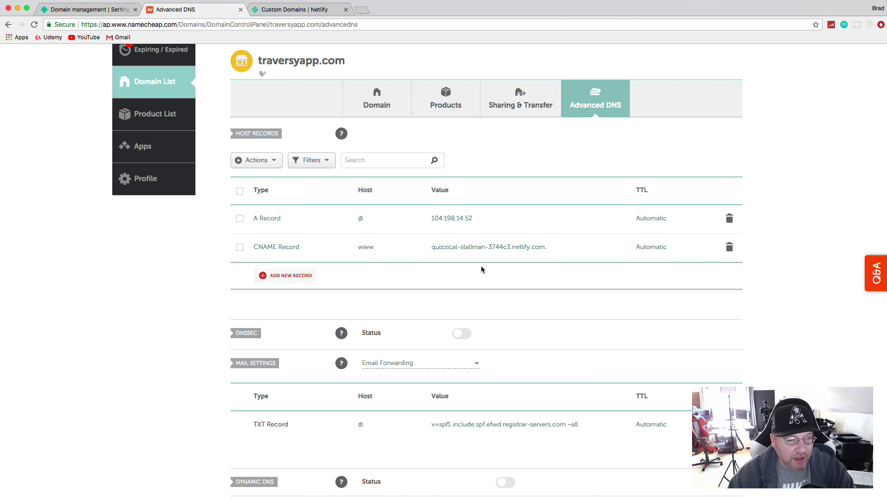
Return to the Netlify domain settings and reload them to check the status of the custom domains.
scroll(749, 118, "down", 1)
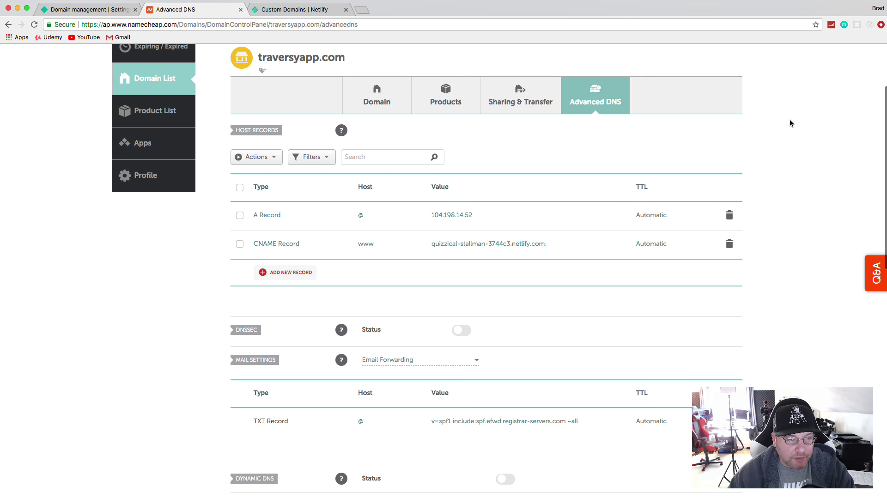
left_click(100, 14)
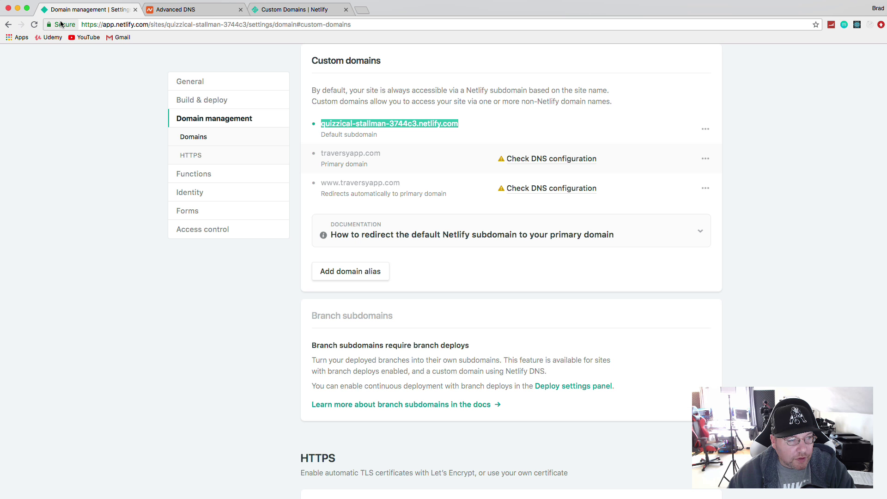
left_click(33, 24)
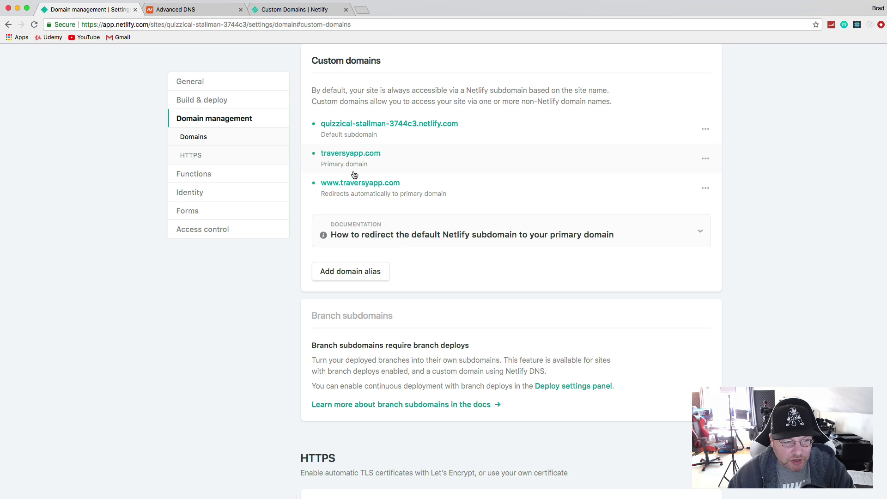
Open traversyapp.com in a new browser tab.
left_click(362, 10)
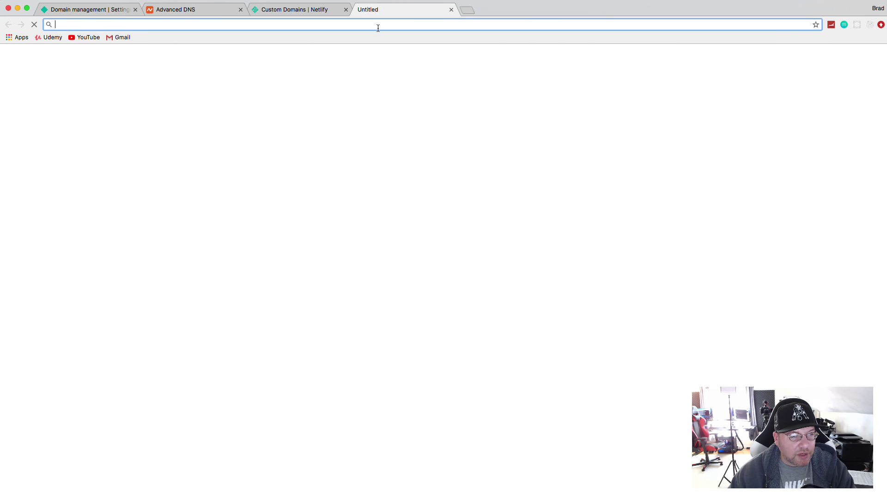
type("trav")
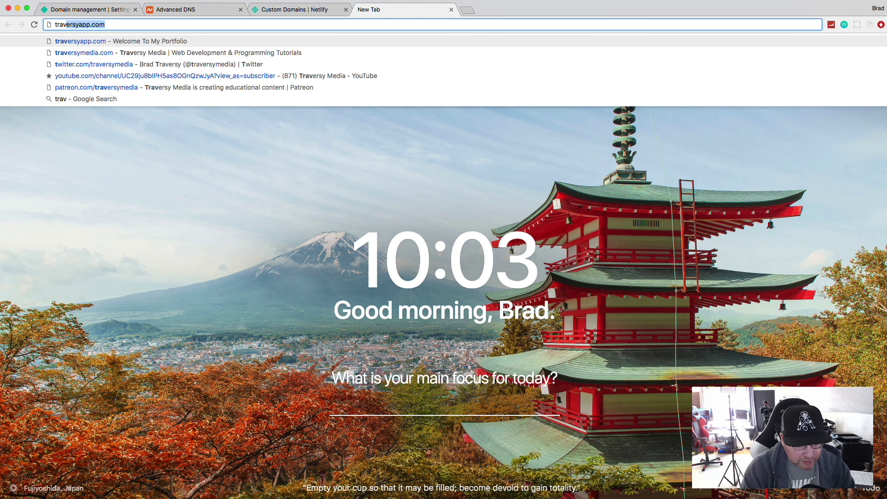
type("ersyapp.com")
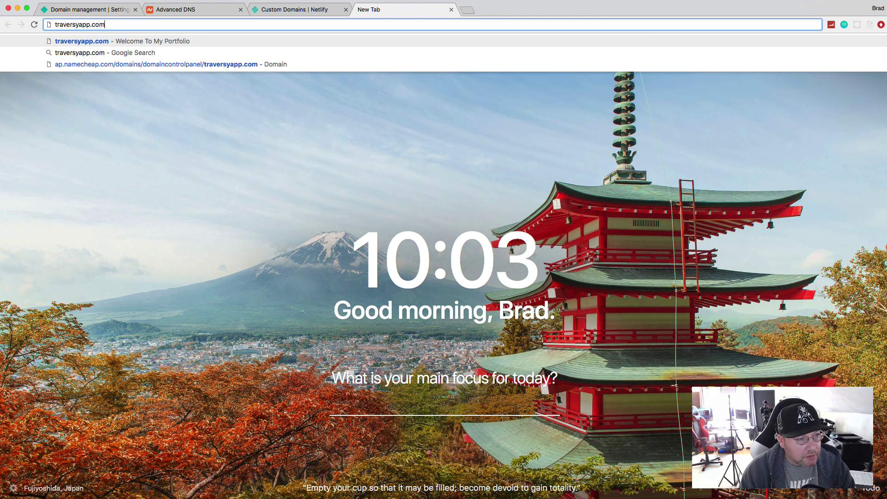
key("Return")
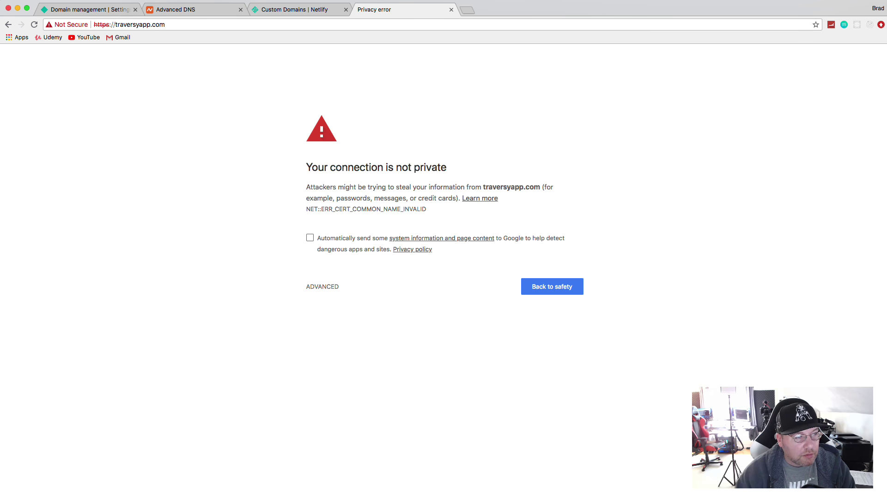
Check the connection security details of traversyapp.com and proceed past the privacy warning to the site.
left_click(103, 25)
left_click(73, 25)
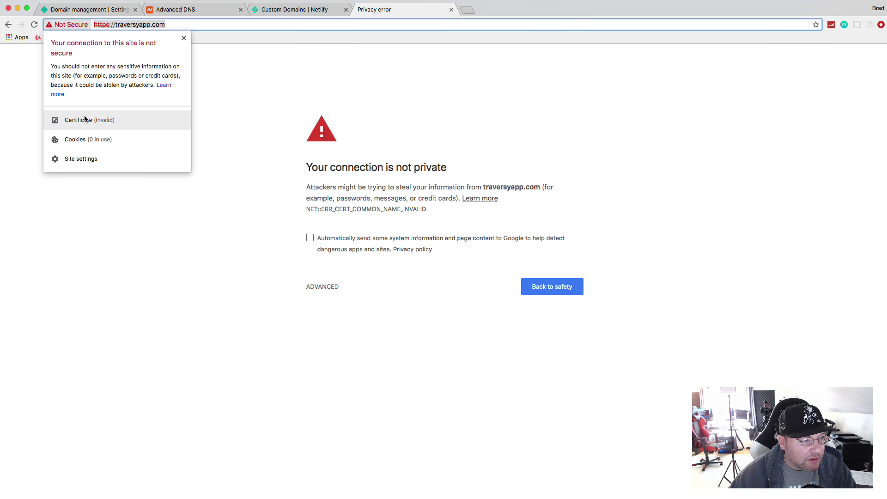
left_click(308, 70)
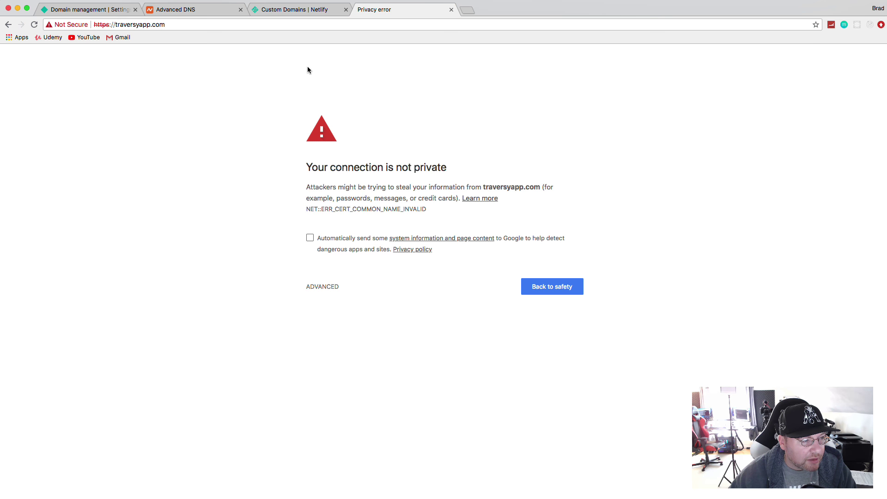
left_click(325, 290)
left_click(351, 359)
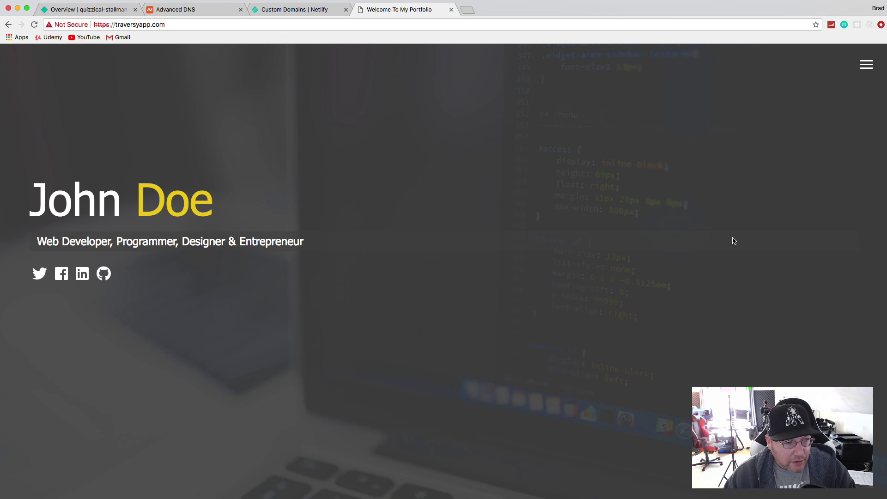
Browse the About Me and My Work pages of the live portfolio site and return to its Home page.
left_click(860, 69)
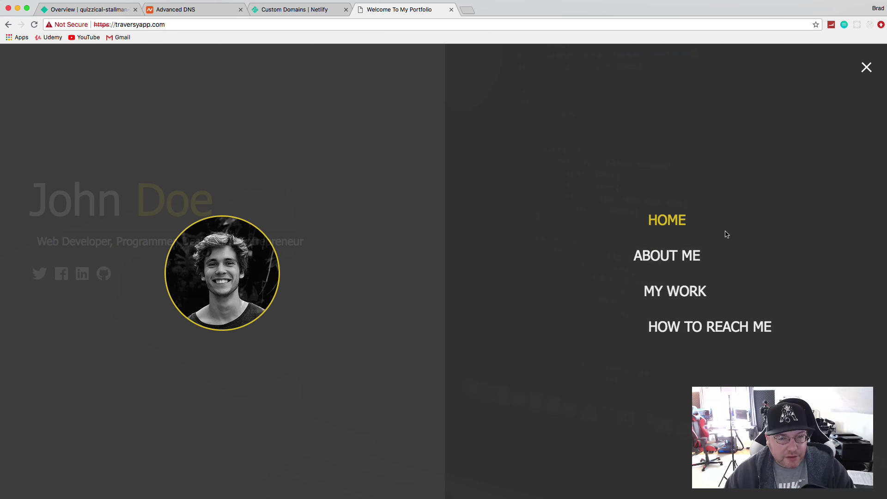
left_click(682, 259)
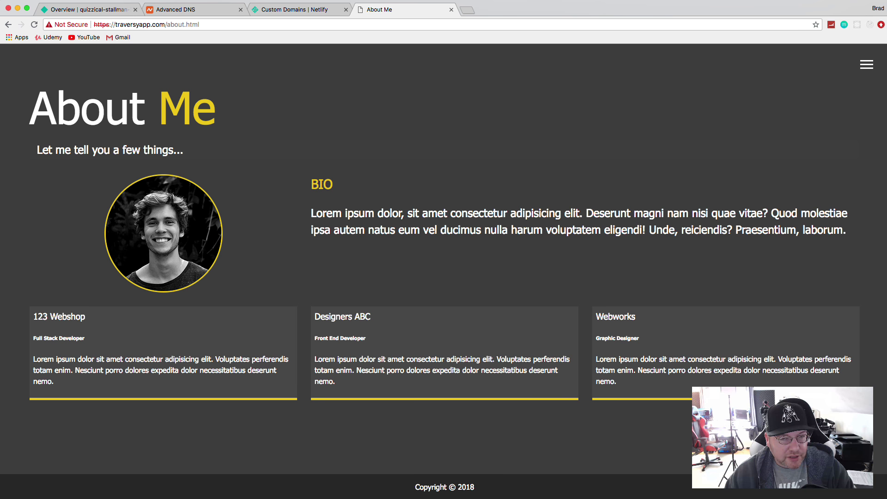
left_click(867, 65)
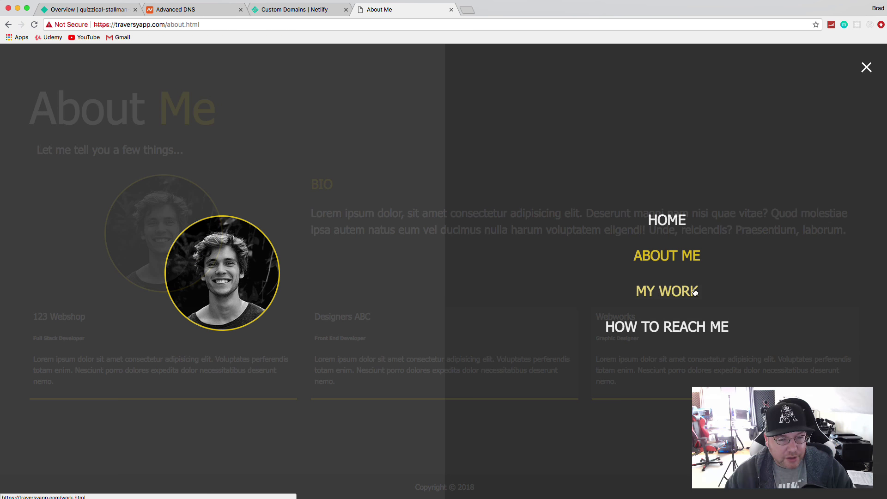
left_click(685, 292)
left_click(867, 65)
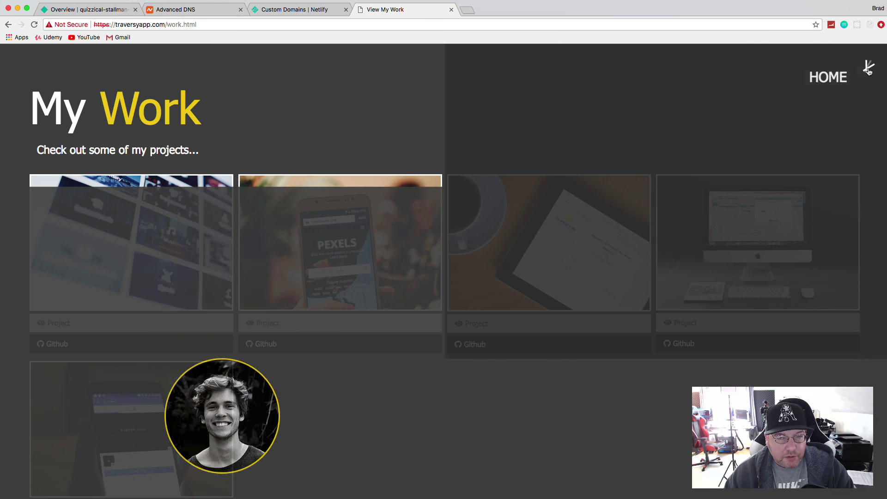
left_click(676, 221)
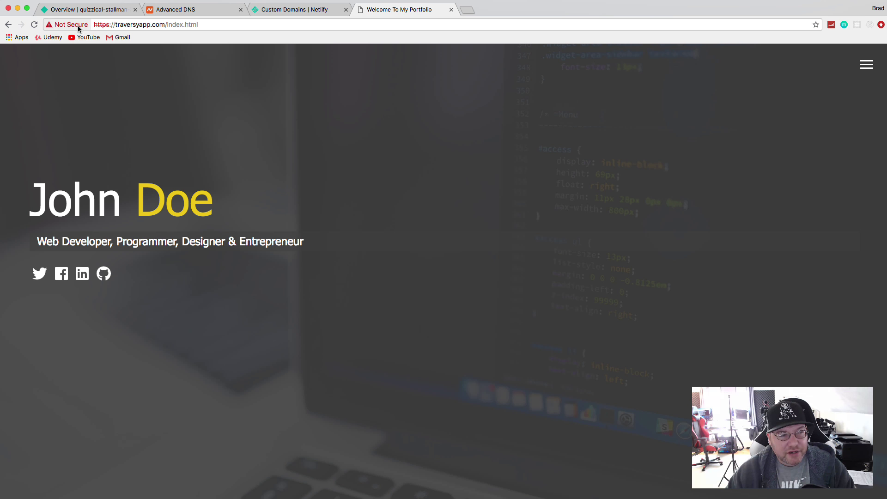
Open the HTTPS settings of the quizzical-stallman-3744c3 site in Netlify and verify the DNS configuration for its SSL/TLS certificate.
left_click(99, 13)
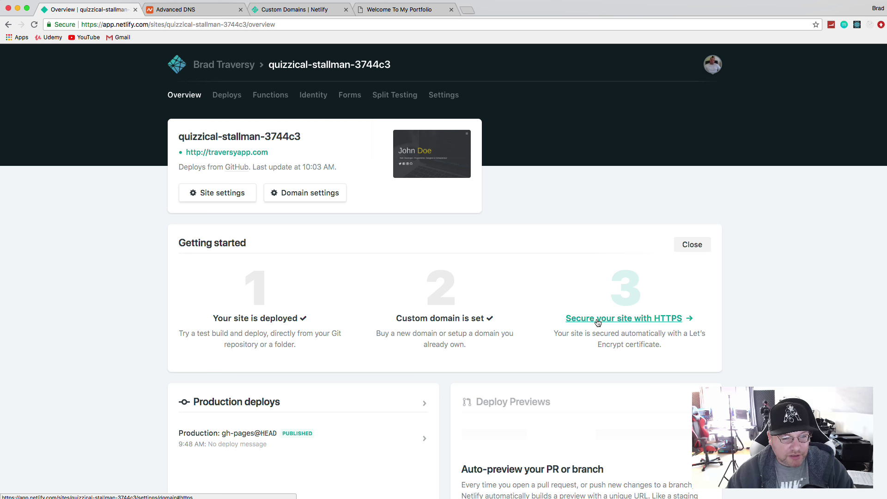
left_click(627, 321)
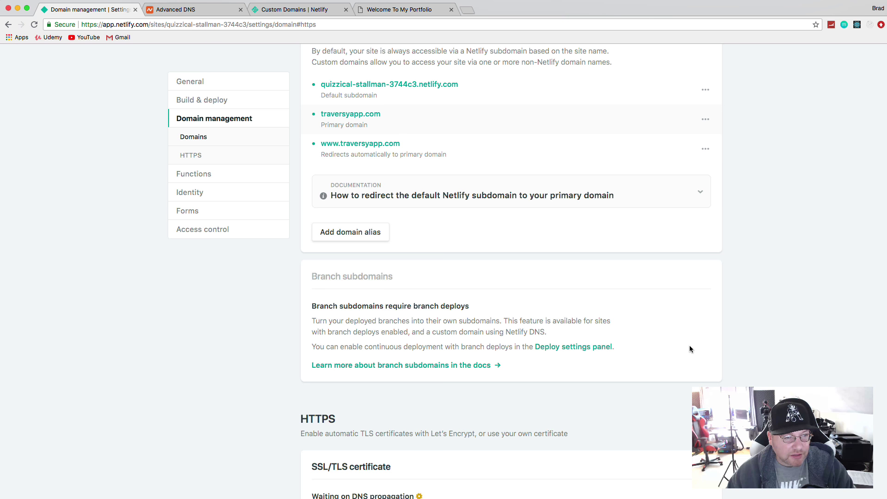
scroll(689, 347, "down", 3)
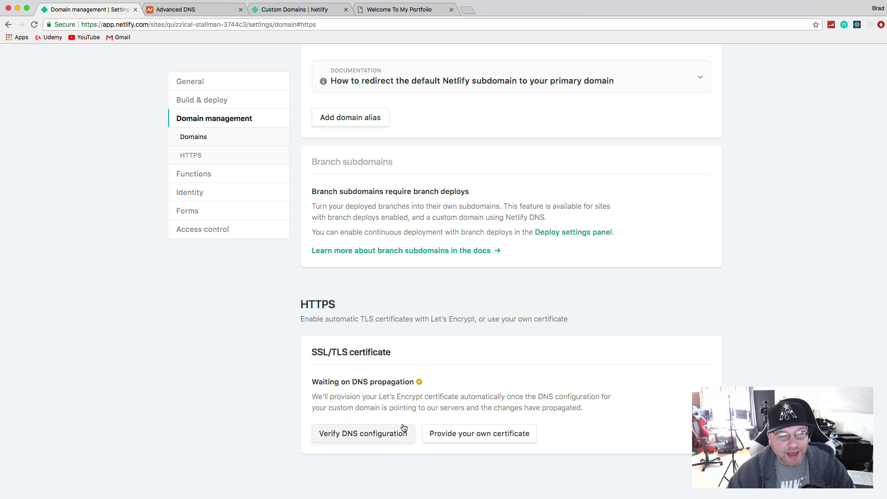
left_click(377, 432)
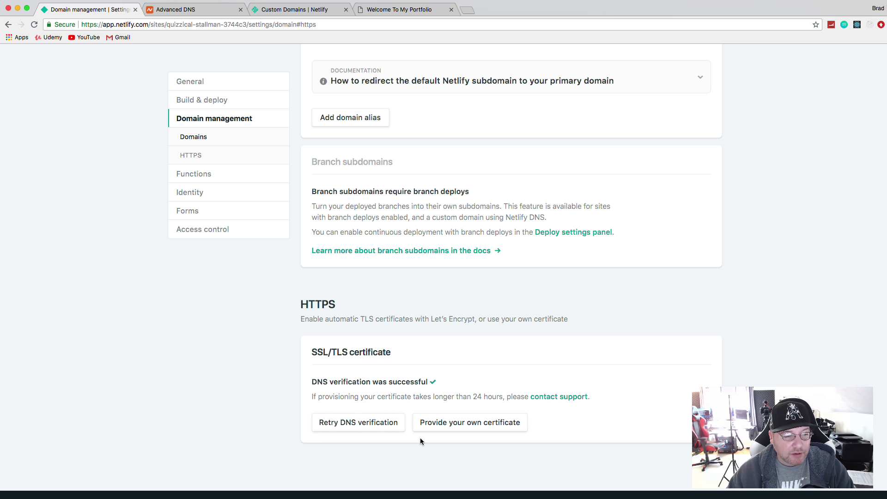
left_click(378, 8)
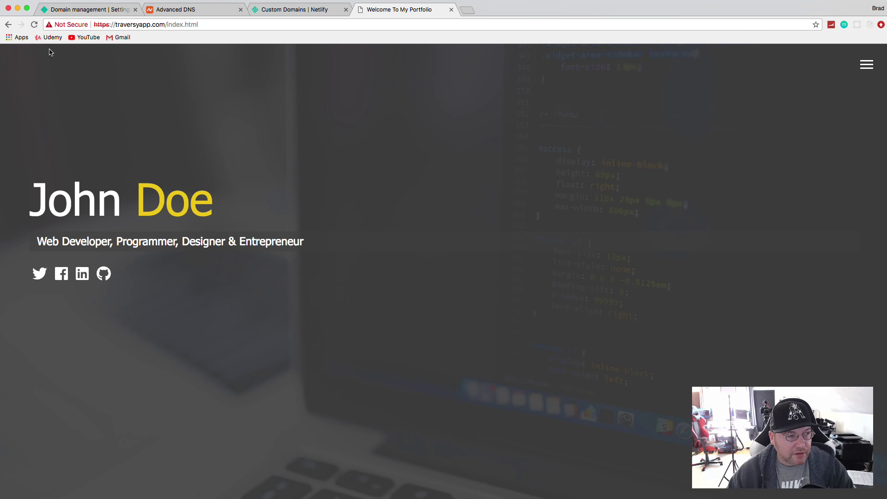
left_click(213, 24)
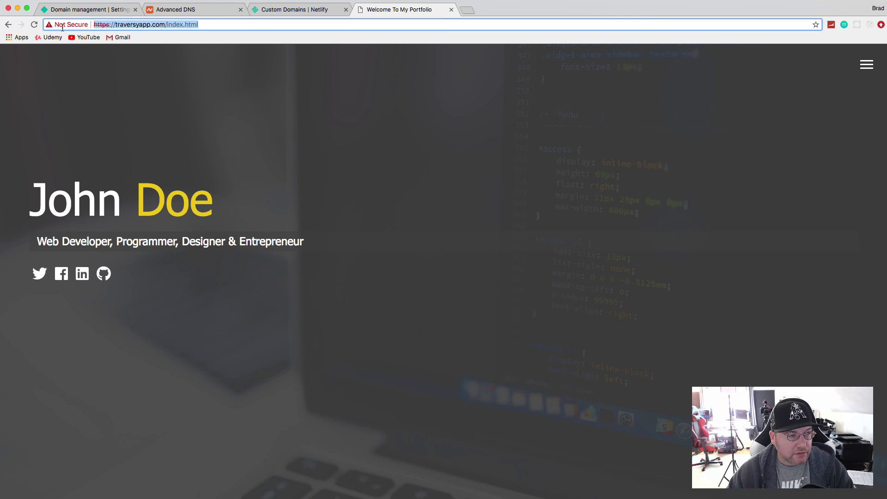
key("BackSpace")
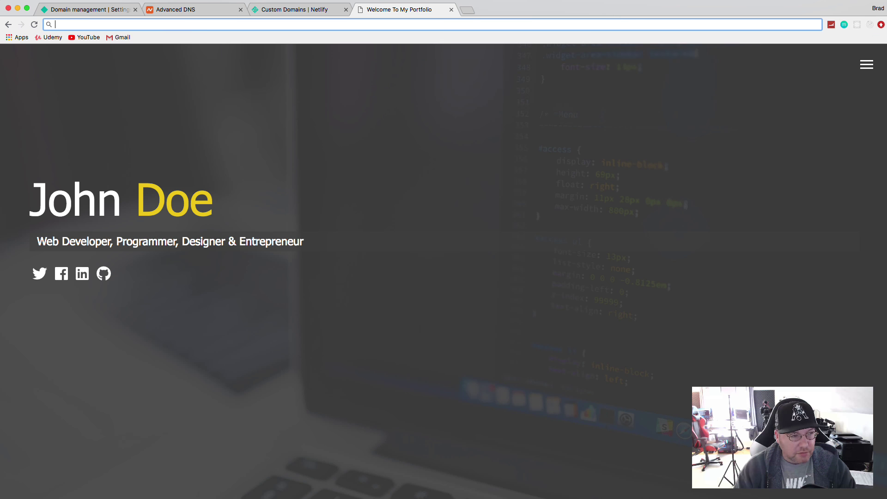
type("https://")
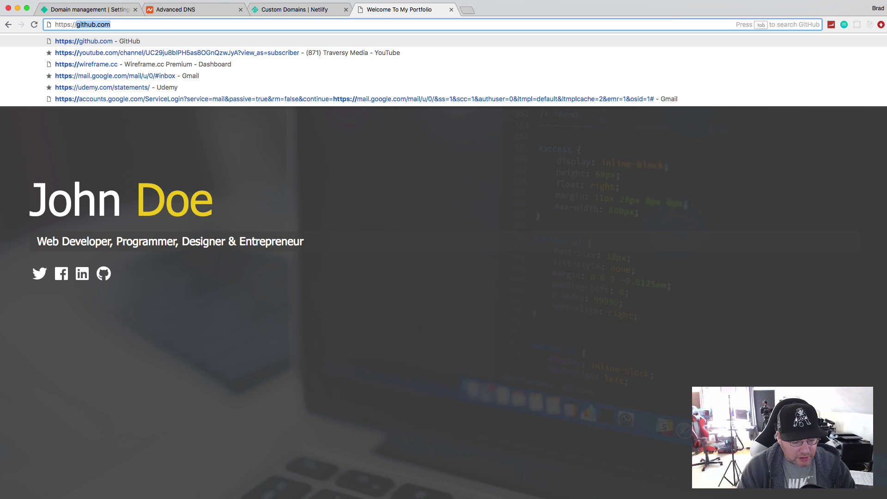
type("traversyapp.c")
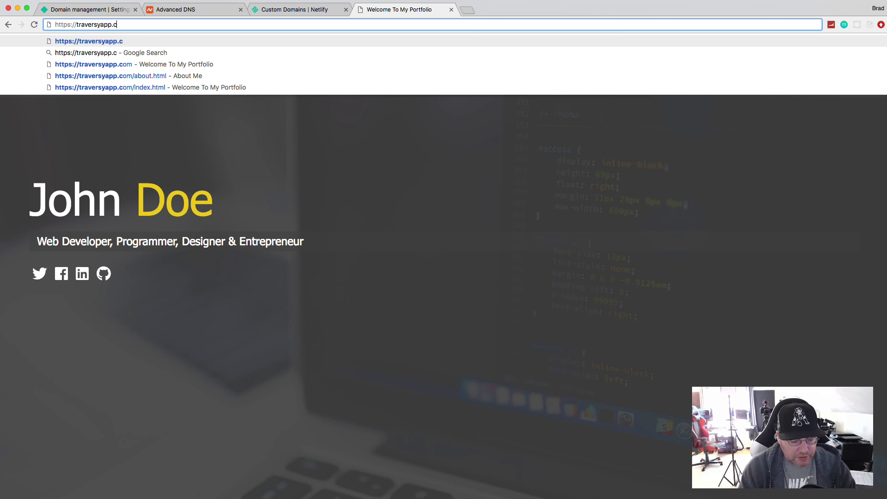
type("om")
key("Return")
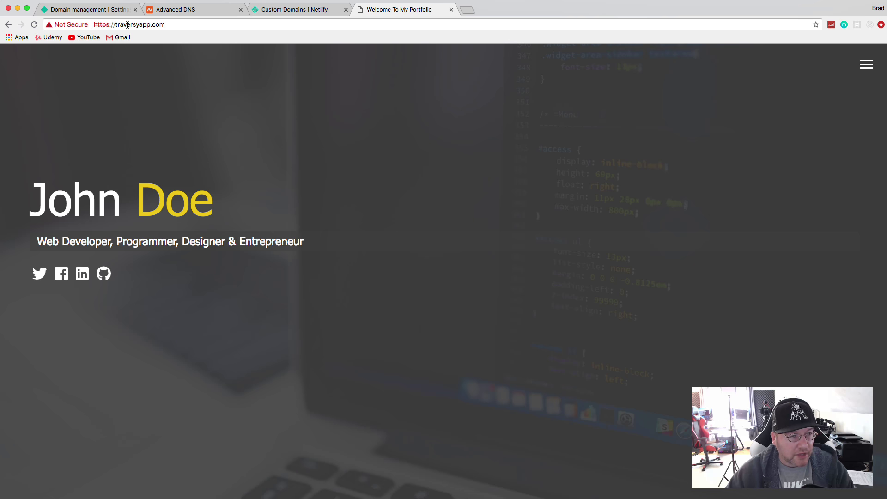
Review the SSL/TLS certificate status in the Netlify domain settings and reload traversyapp.com to recheck its security.
left_click(90, 10)
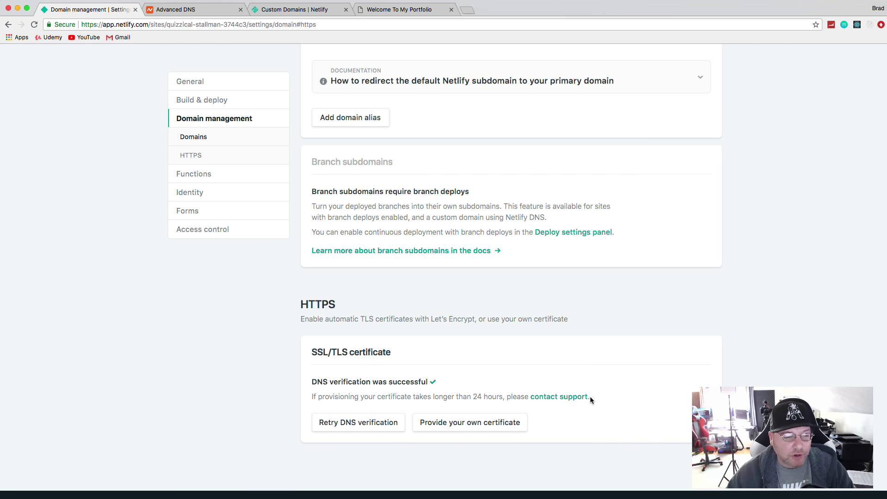
scroll(589, 396, "up", 1)
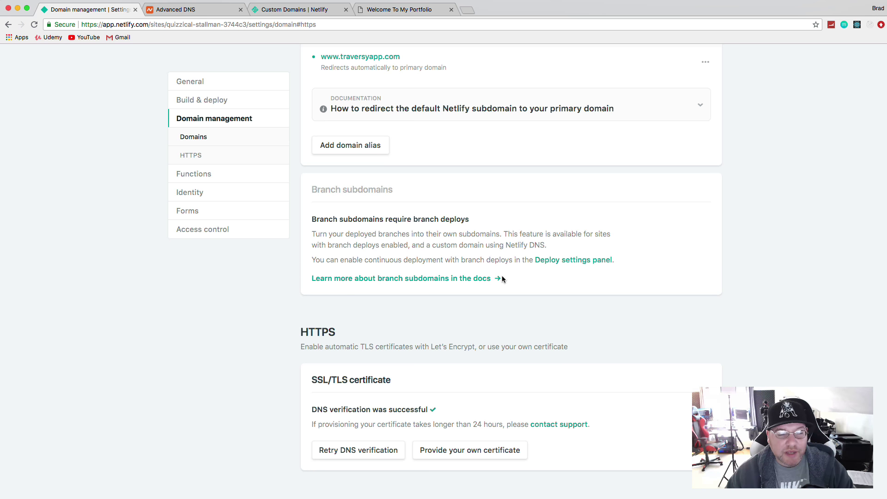
scroll(503, 277, "down", 3)
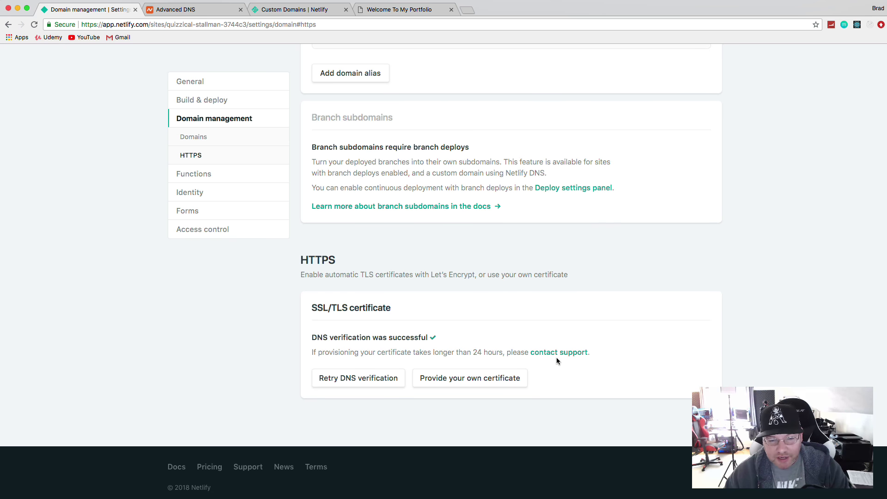
scroll(556, 356, "up", 10)
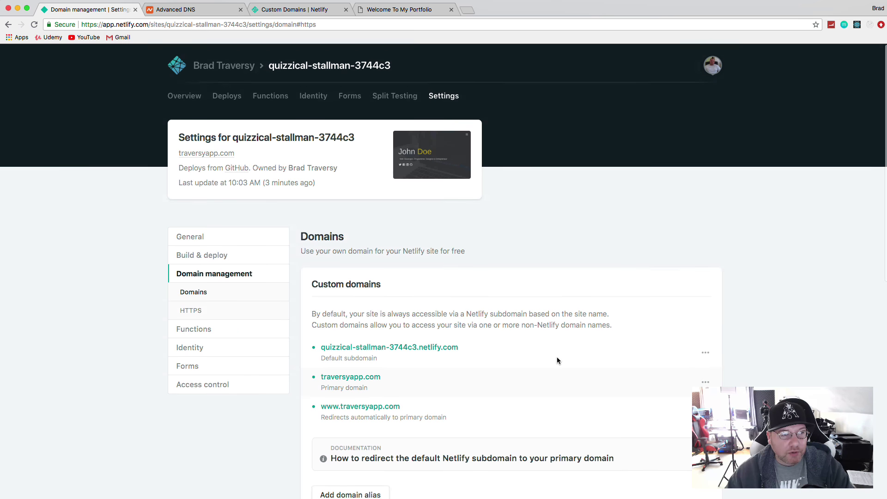
left_click(398, 11)
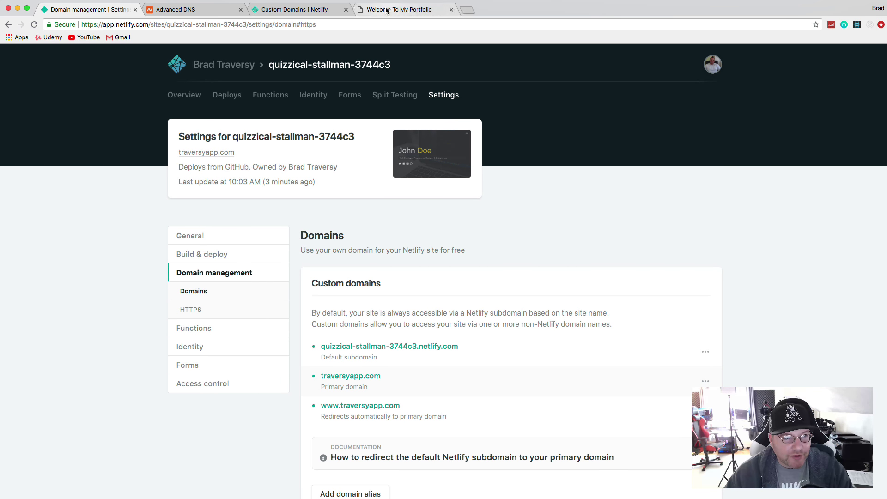
left_click(33, 24)
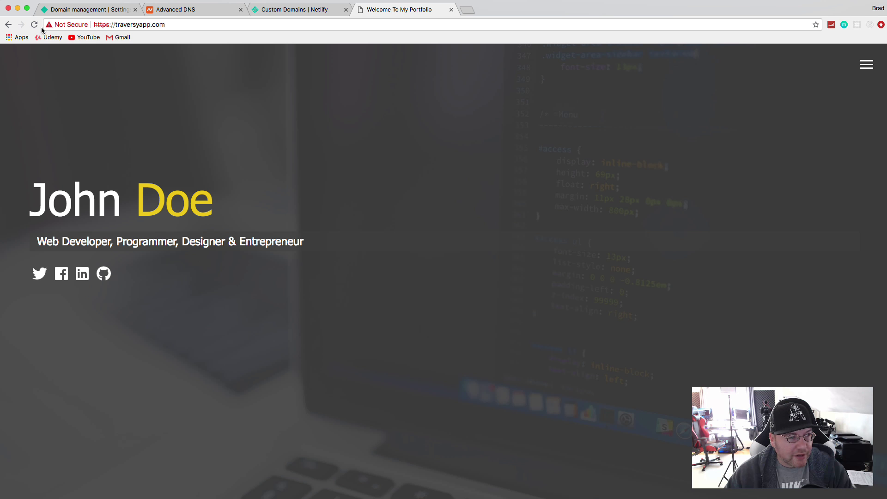
Return to Netlify and go from the domain settings to the account's list of sites.
left_click(81, 9)
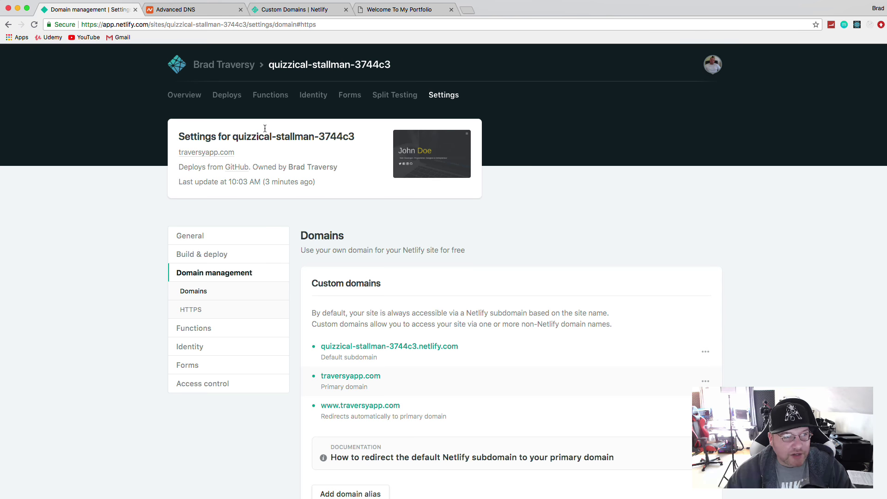
left_click(183, 97)
left_click(245, 72)
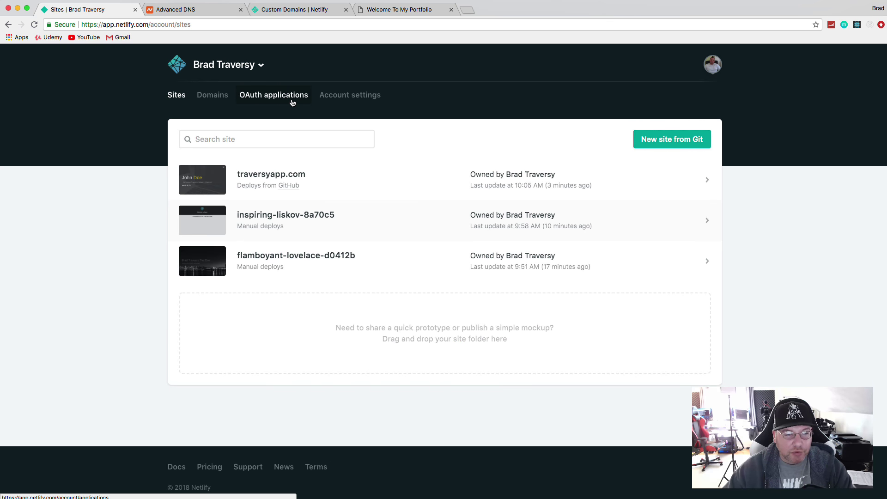
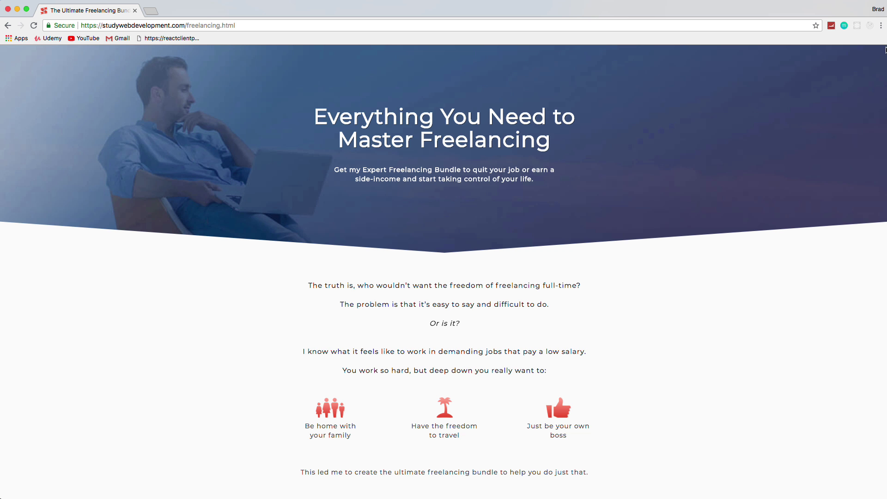
Read through the freelancing bundle page, covering what is taught and what the complete bundle includes.
scroll(886, 50, "down", 5)
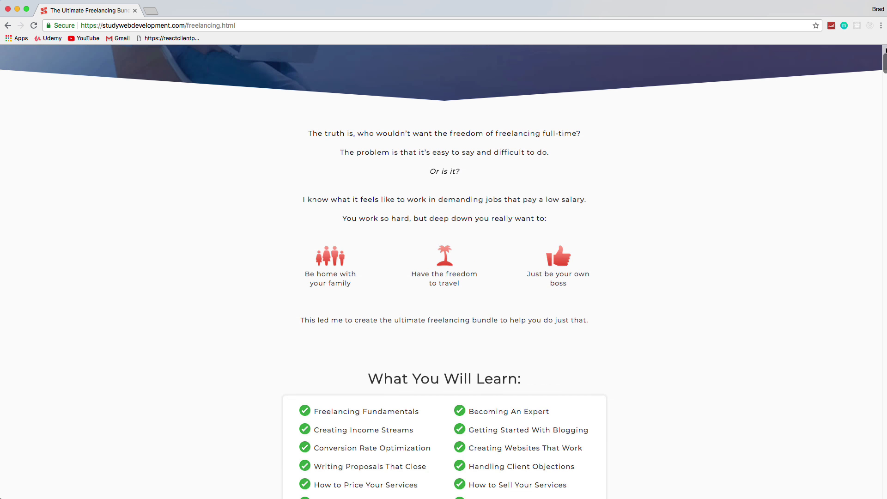
scroll(885, 49, "down", 3)
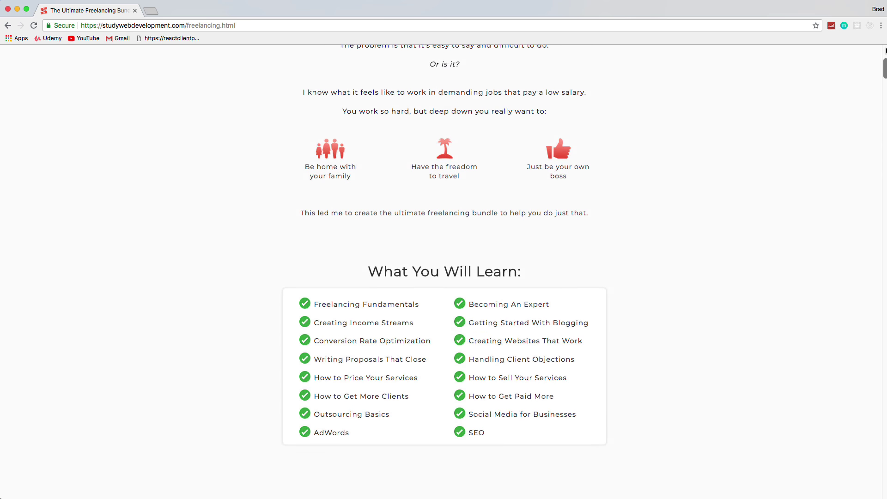
scroll(885, 50, "down", 1)
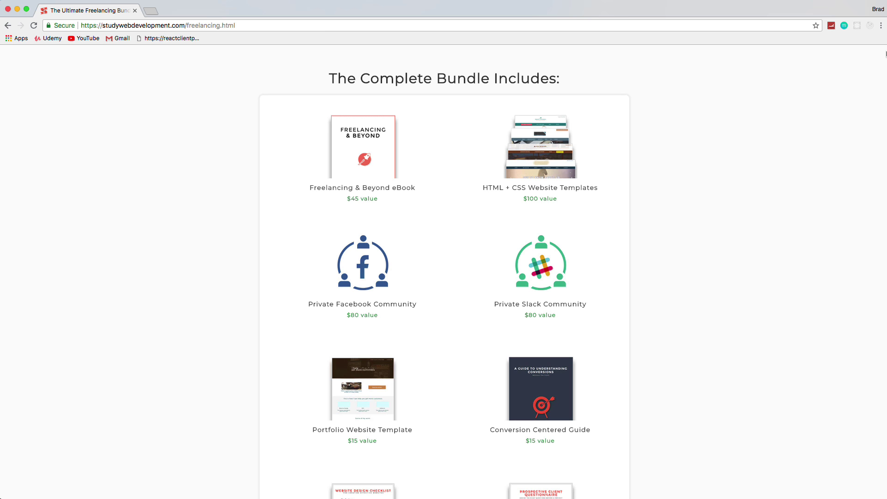
scroll(886, 53, "down", 3)
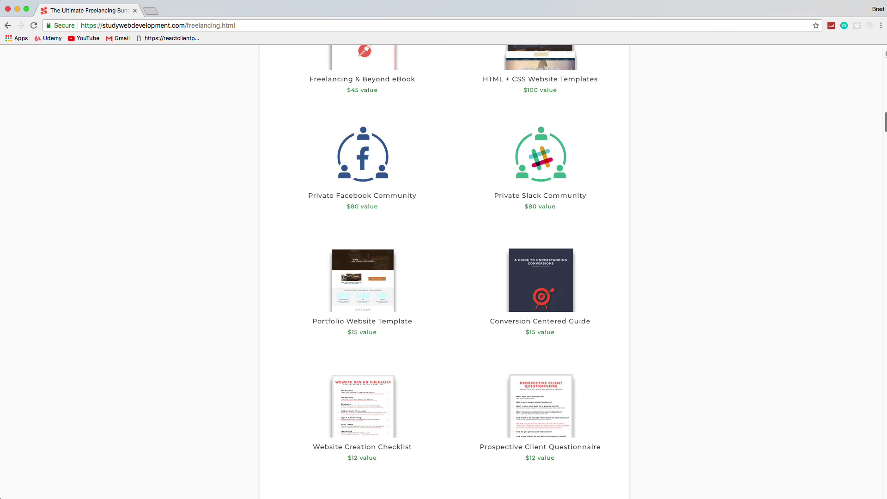
scroll(885, 54, "down", 1)
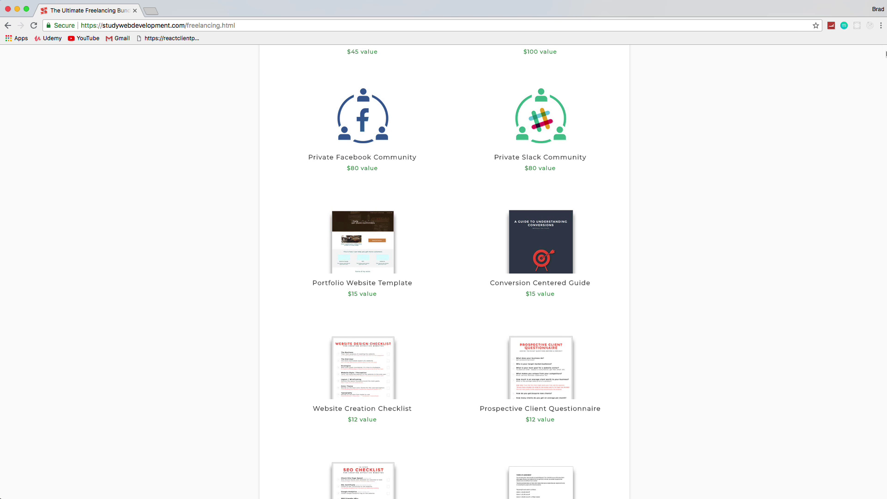
scroll(885, 53, "down", 3)
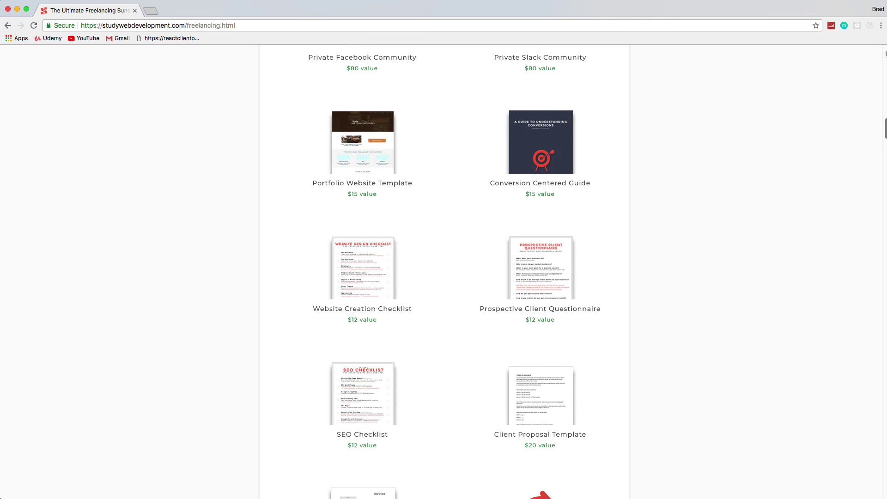
Enter the discount code brad25 in the payment details for the freelancing bundle.
scroll(886, 54, "down", 1)
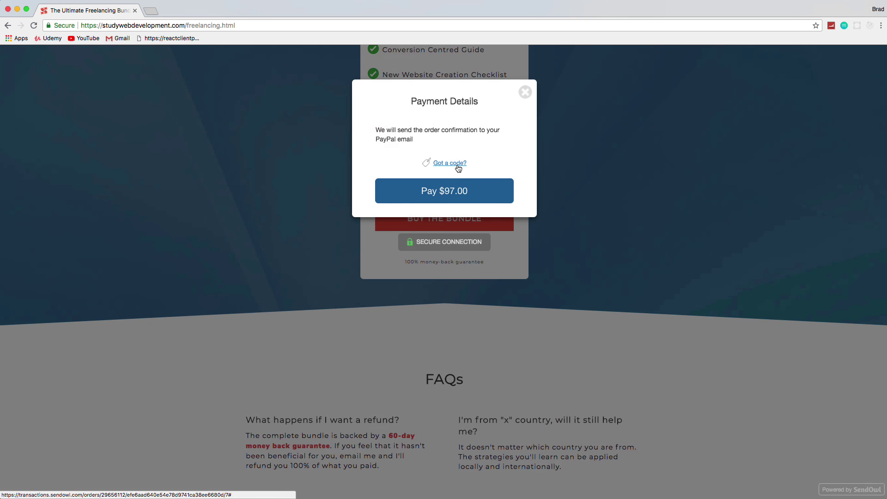
left_click(459, 164)
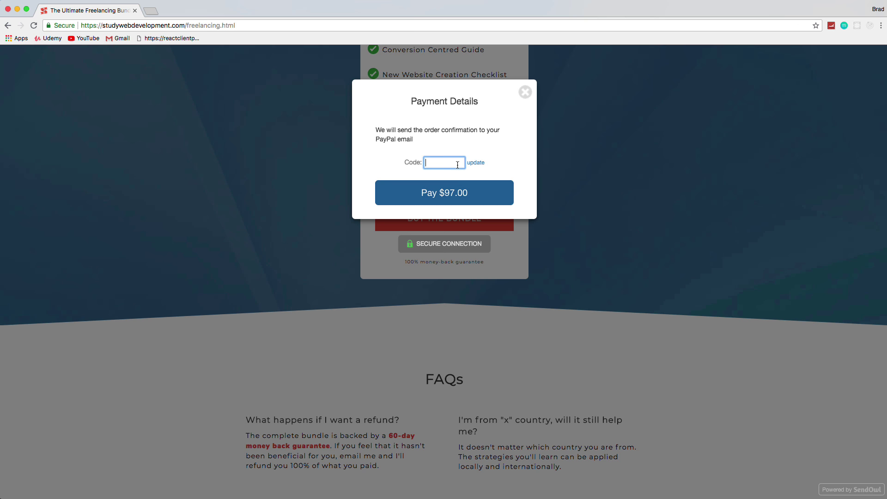
type("brad25")
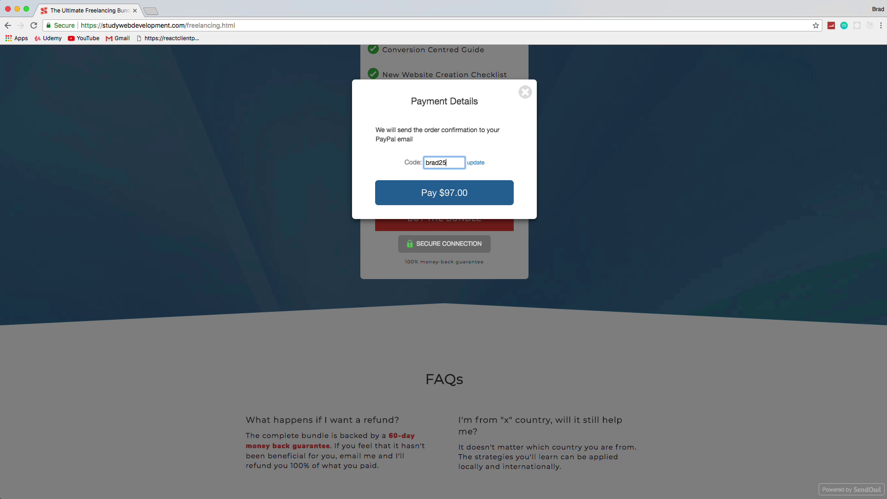